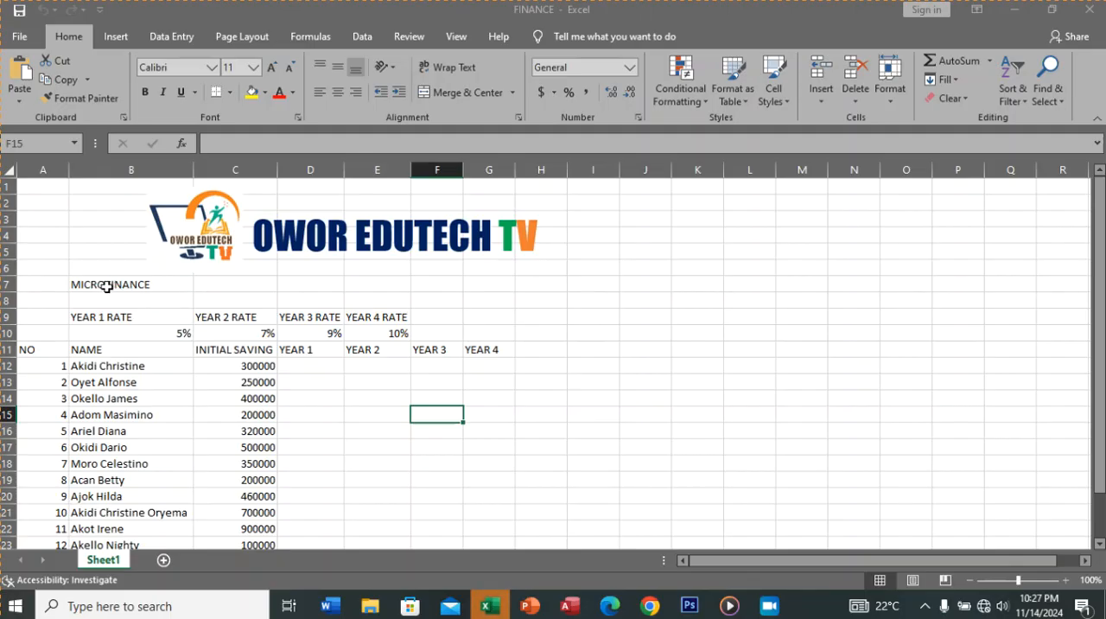
Step: Insert a space in the title in B7 so that it reads MICRO FINANCE
left_click(107, 286)
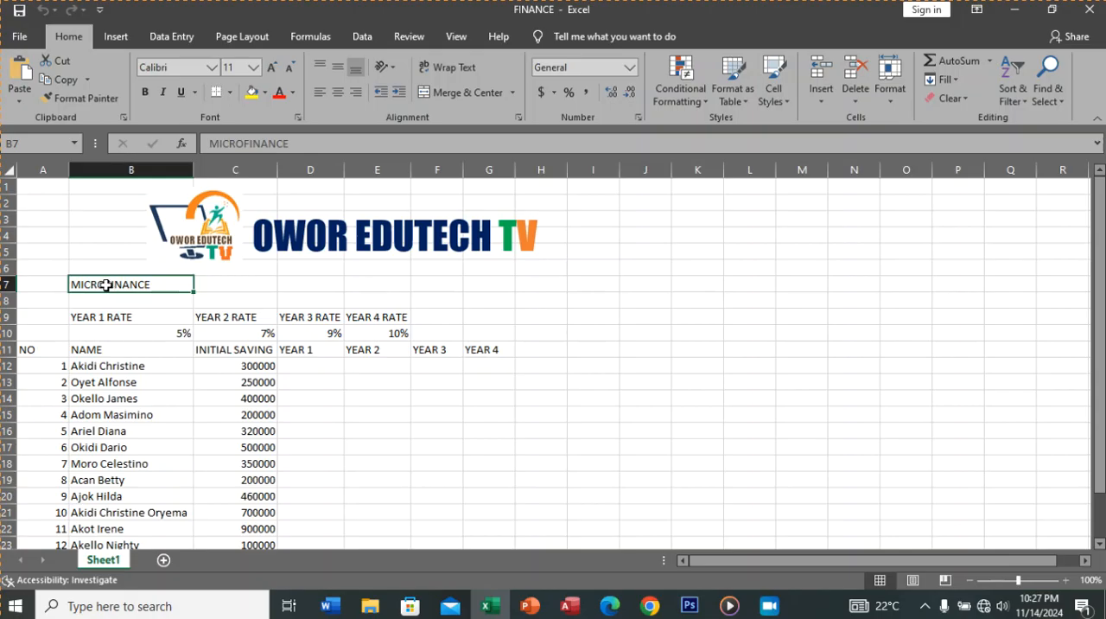
double_click(105, 284)
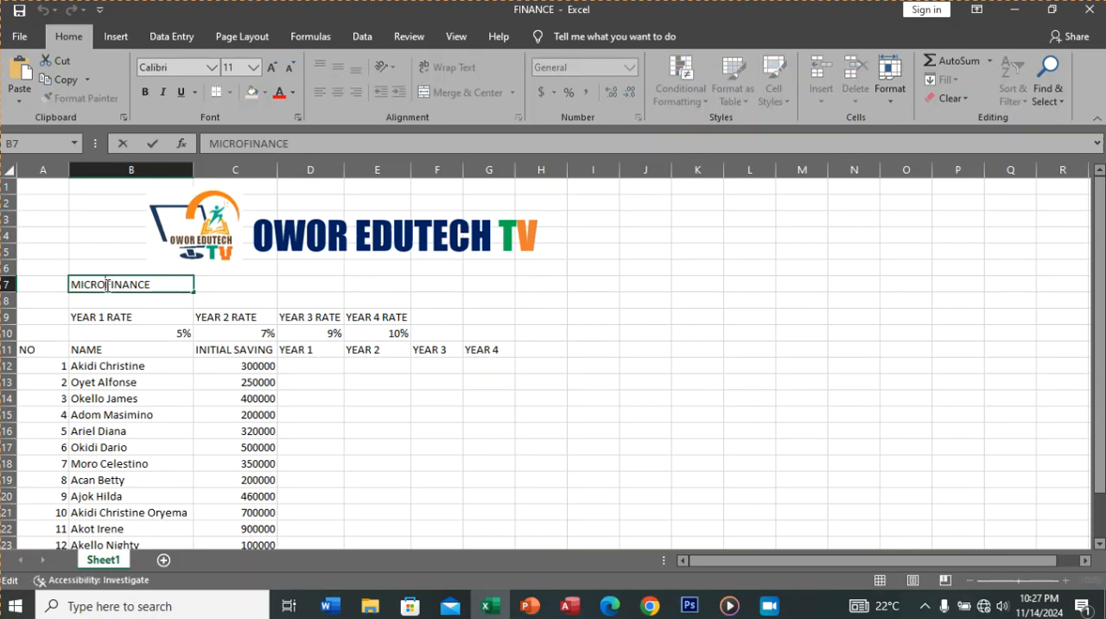
left_click(151, 307)
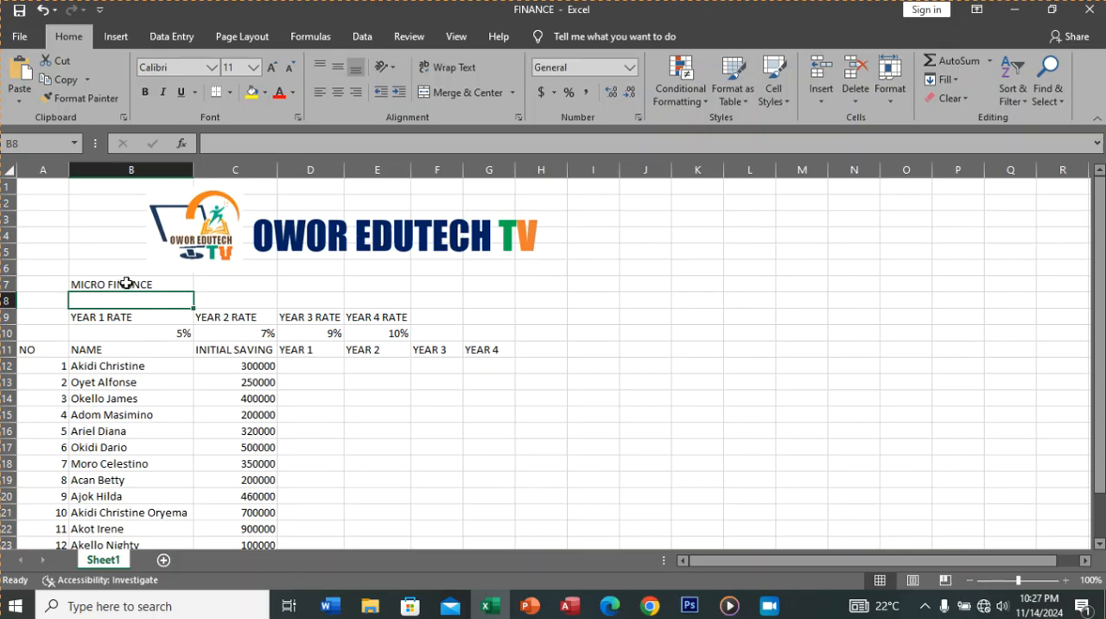
double_click(127, 285)
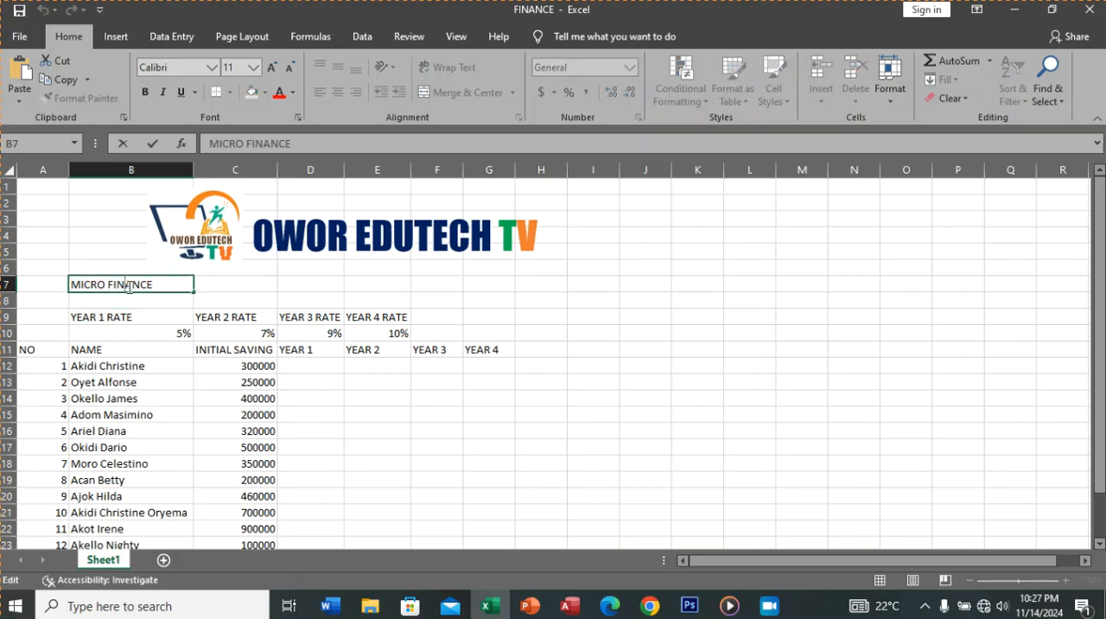
left_click(162, 308)
Step: Merge and center the MICRO FINANCE title across B7:I7
left_click(165, 288)
left_click_drag(165, 288, 591, 289)
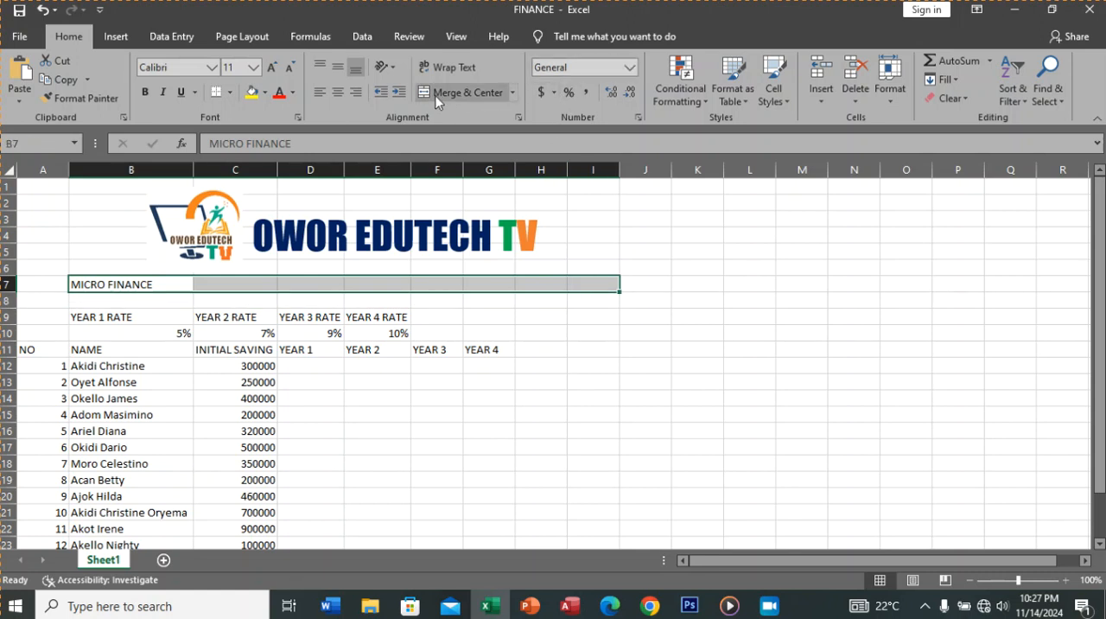
left_click(512, 92)
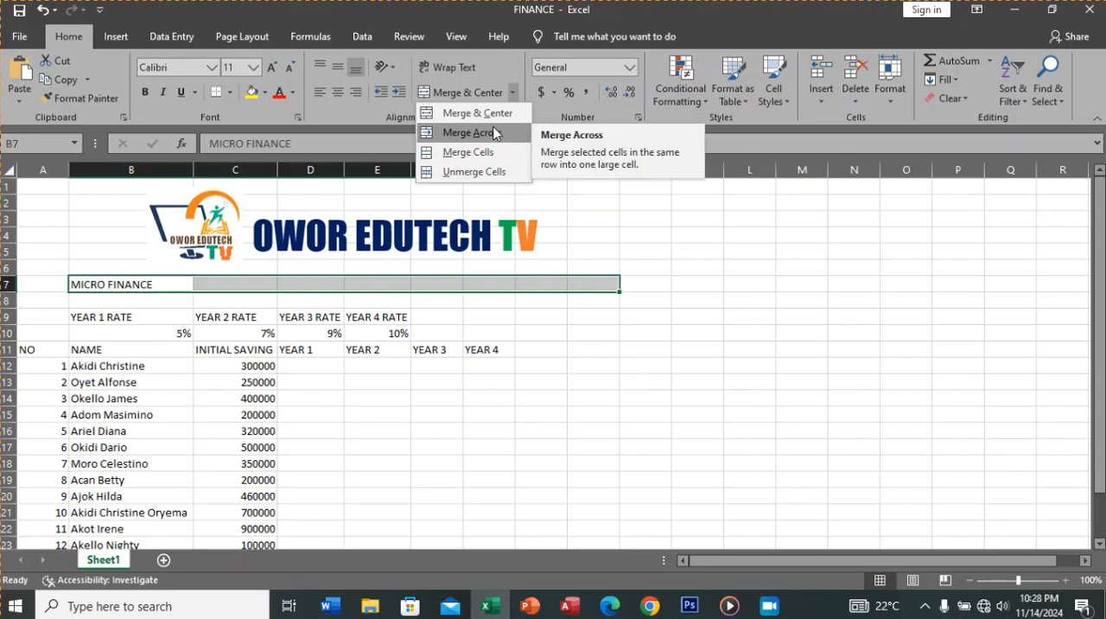
left_click(494, 133)
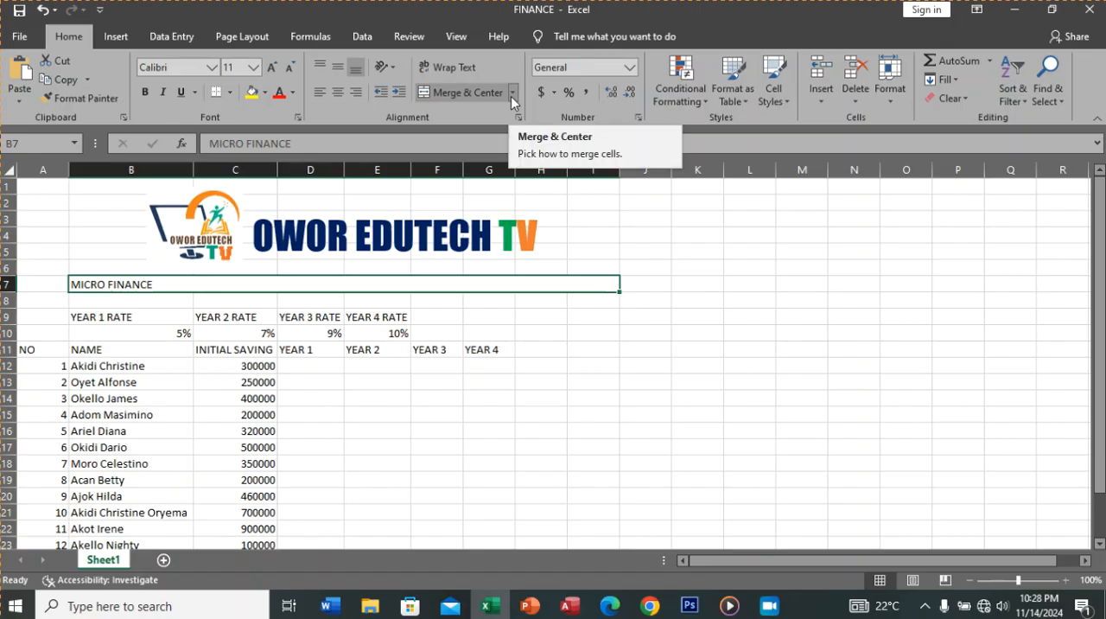
left_click(511, 93)
left_click(490, 114)
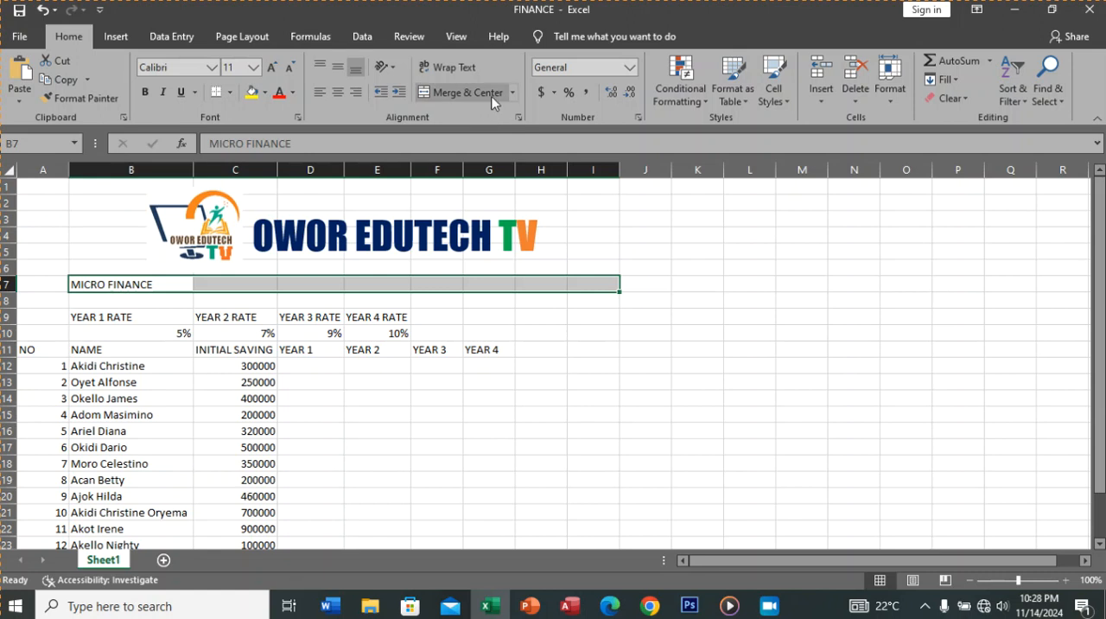
left_click(510, 93)
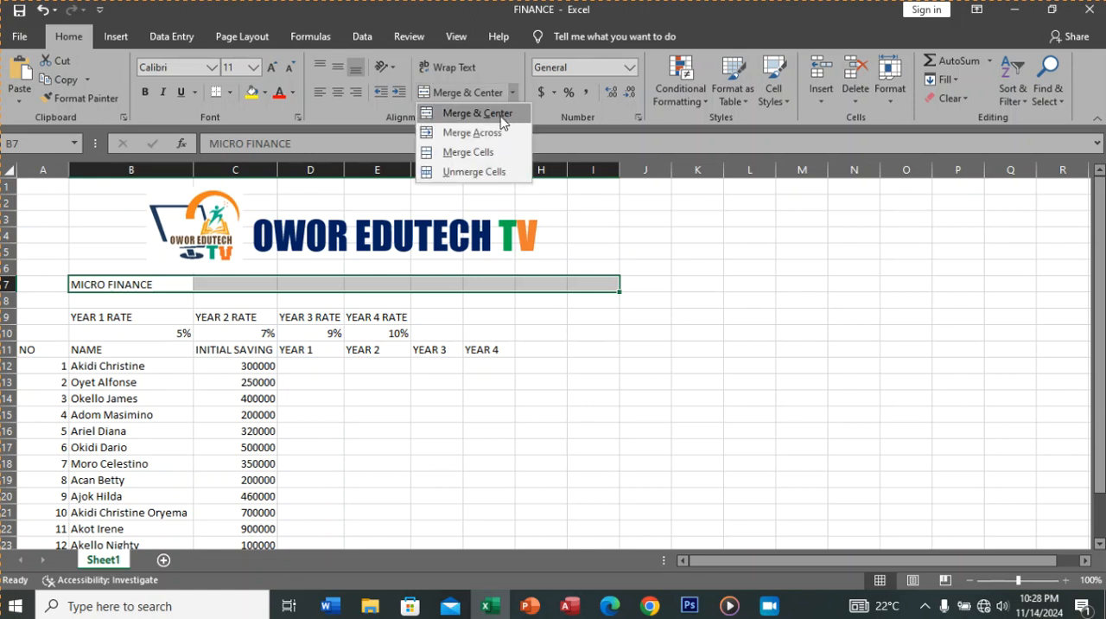
left_click(484, 113)
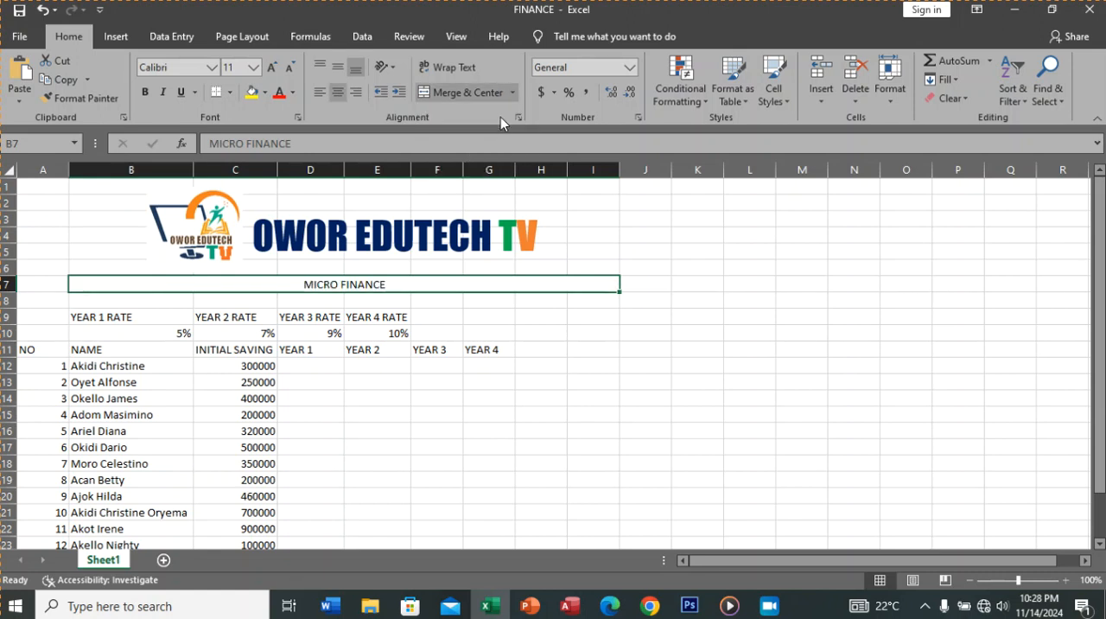
Step: Format the MICRO FINANCE title in Arial at font size 20
left_click(211, 67)
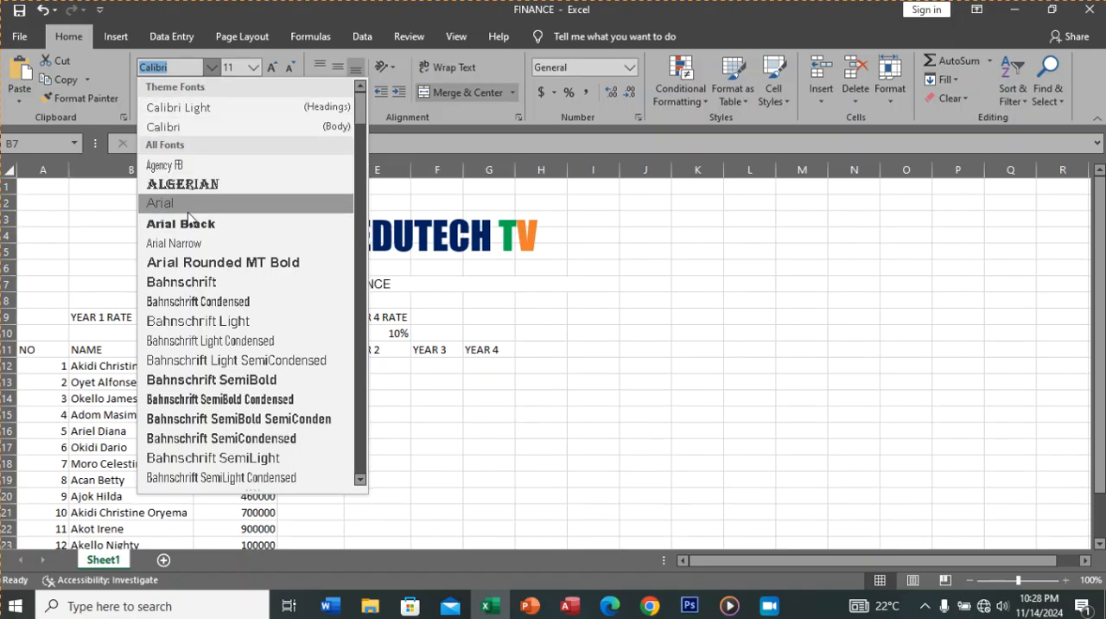
left_click(163, 203)
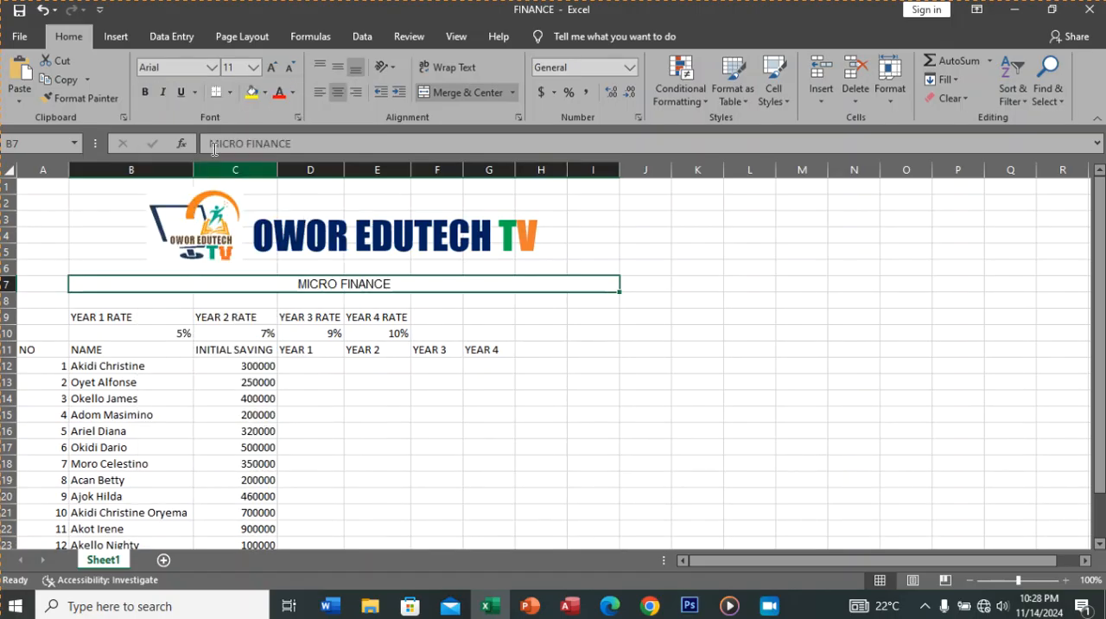
left_click(254, 69)
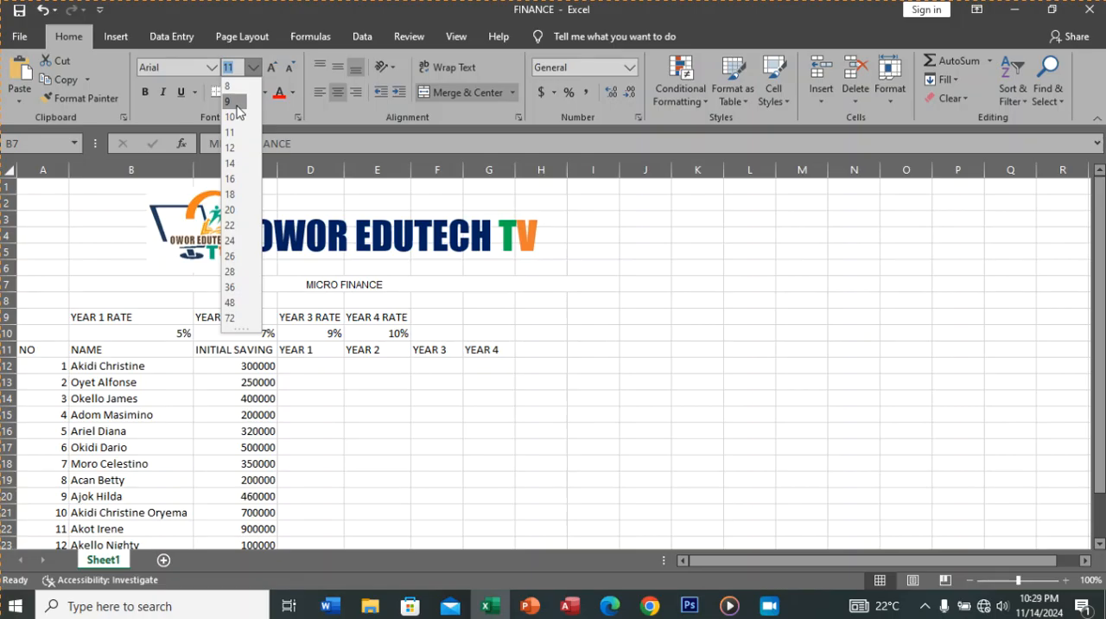
left_click(232, 210)
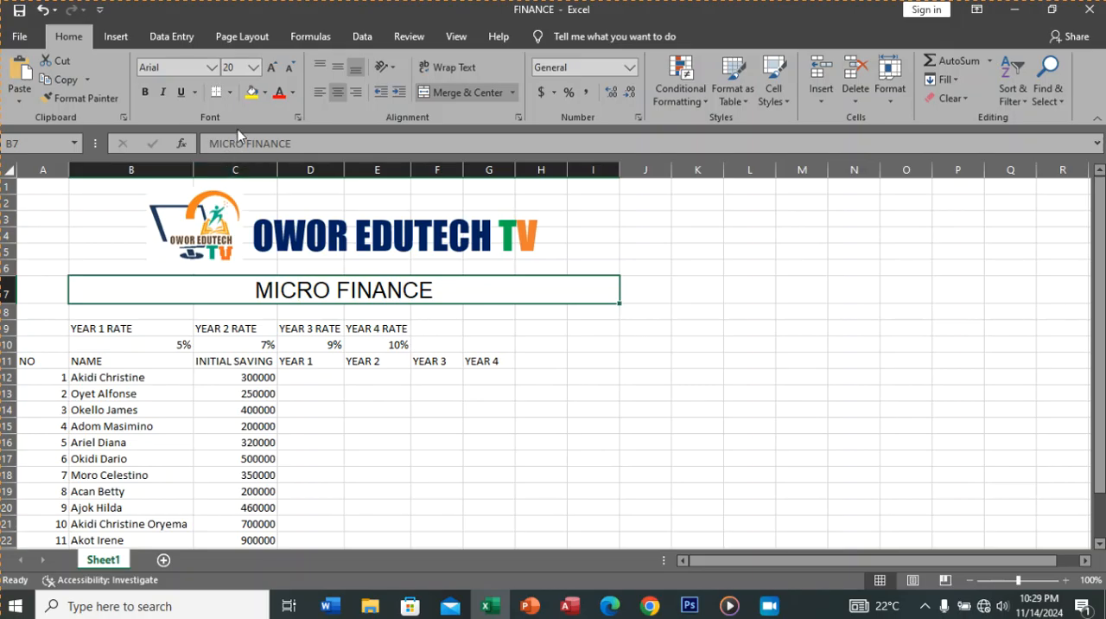
Step: Set a custom font size of 21.5 for the MICRO FINANCE title
left_click(241, 67)
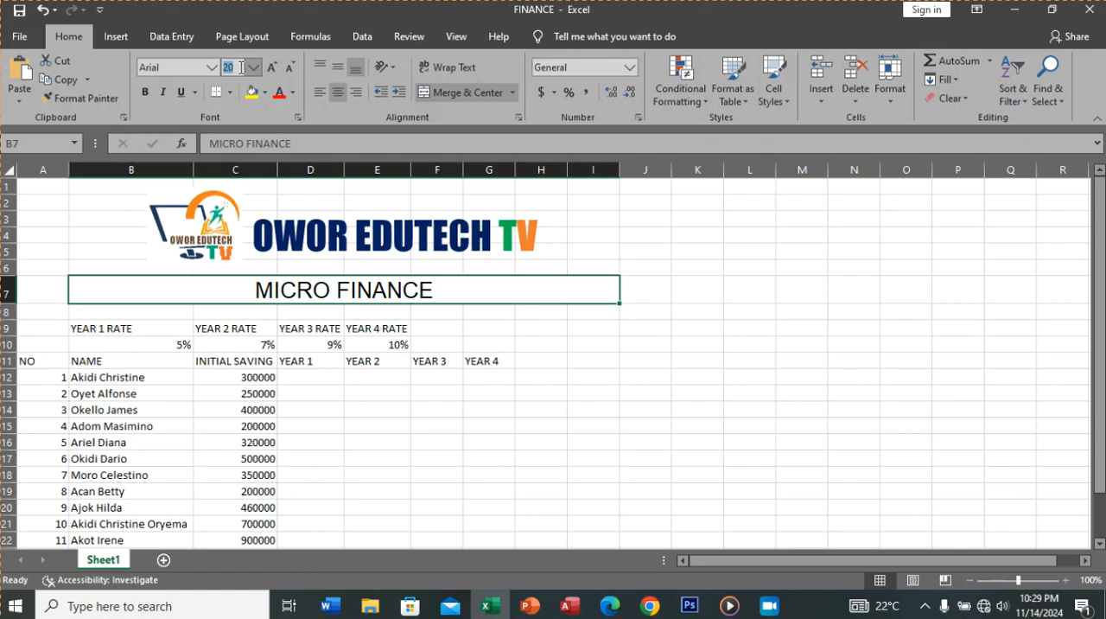
type("21.5")
left_click(252, 68)
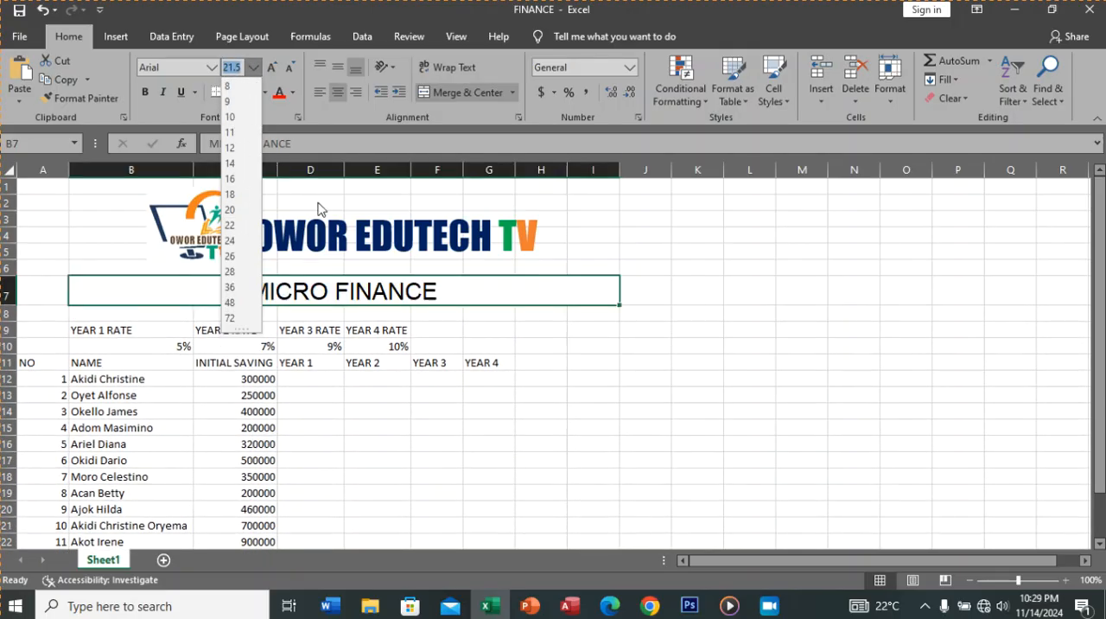
left_click(445, 289)
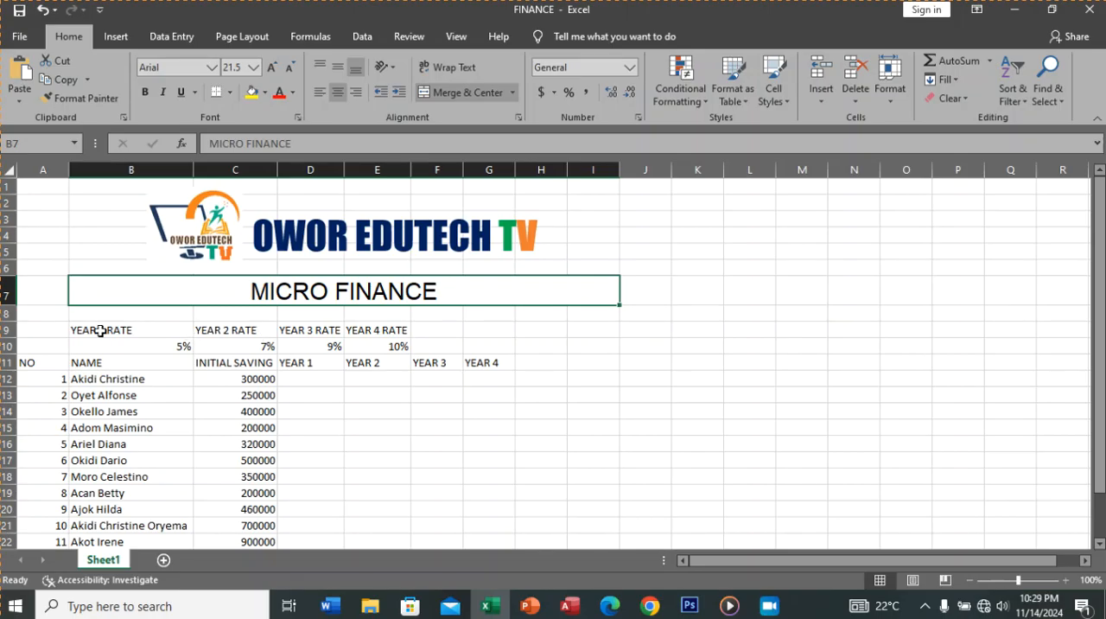
Step: Change the font of the rates and savings table in A9:I25 to Times New Roman
left_click_drag(78, 331, 449, 519)
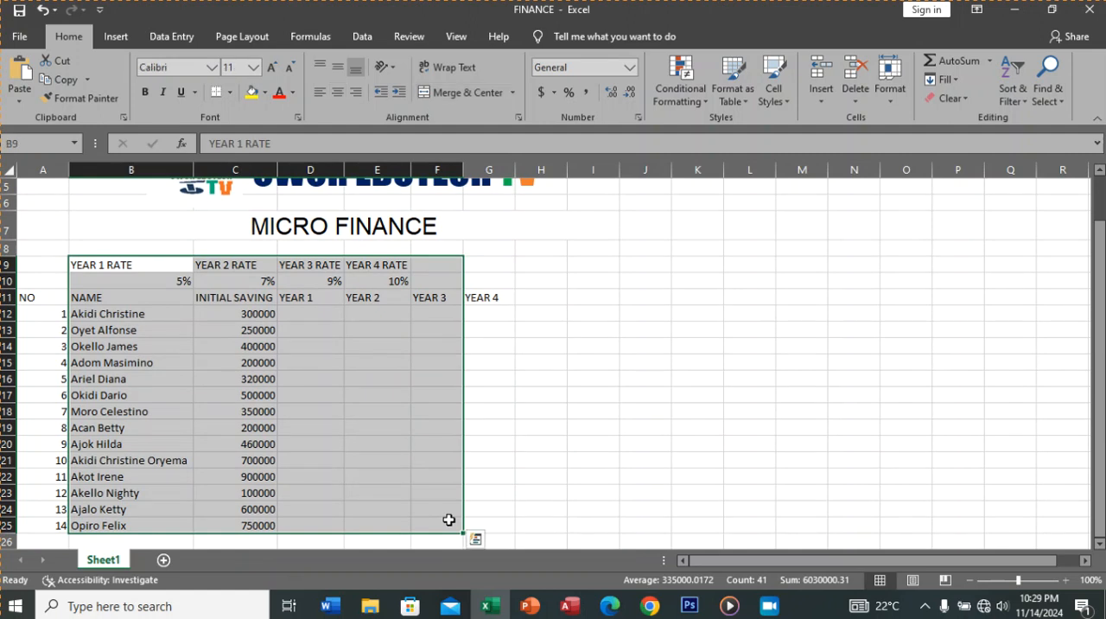
left_click(492, 507)
mouse_move(40, 268)
left_mouse_down()
mouse_move(505, 405)
mouse_move(494, 464)
mouse_move(517, 536)
mouse_move(516, 516)
mouse_move(580, 511)
mouse_move(592, 529)
left_mouse_up()
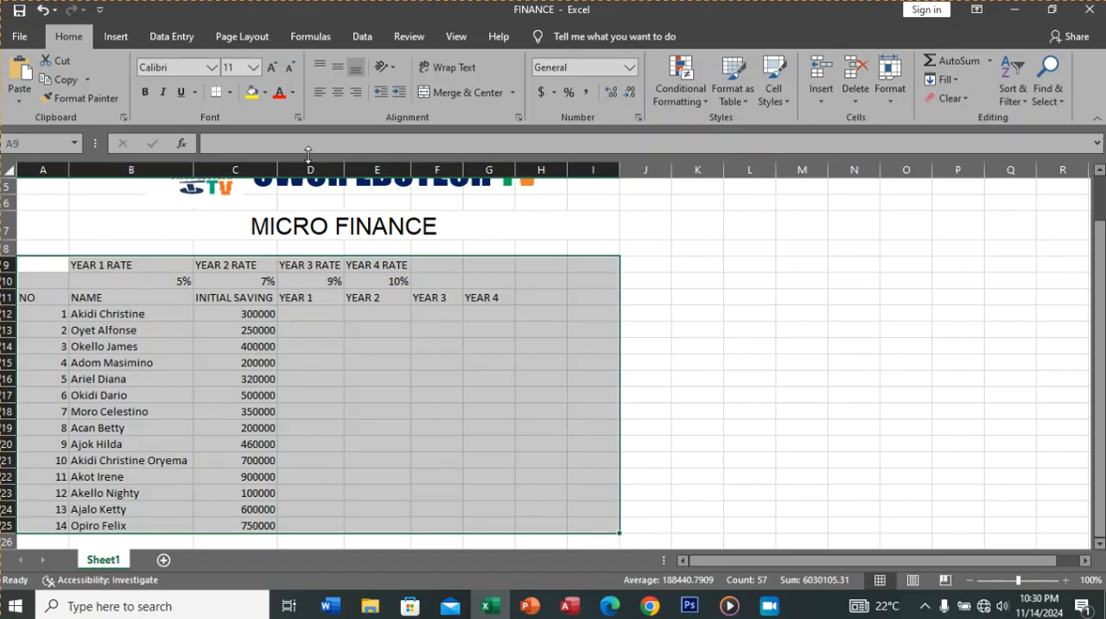
left_click(187, 70)
type("Times New Ro")
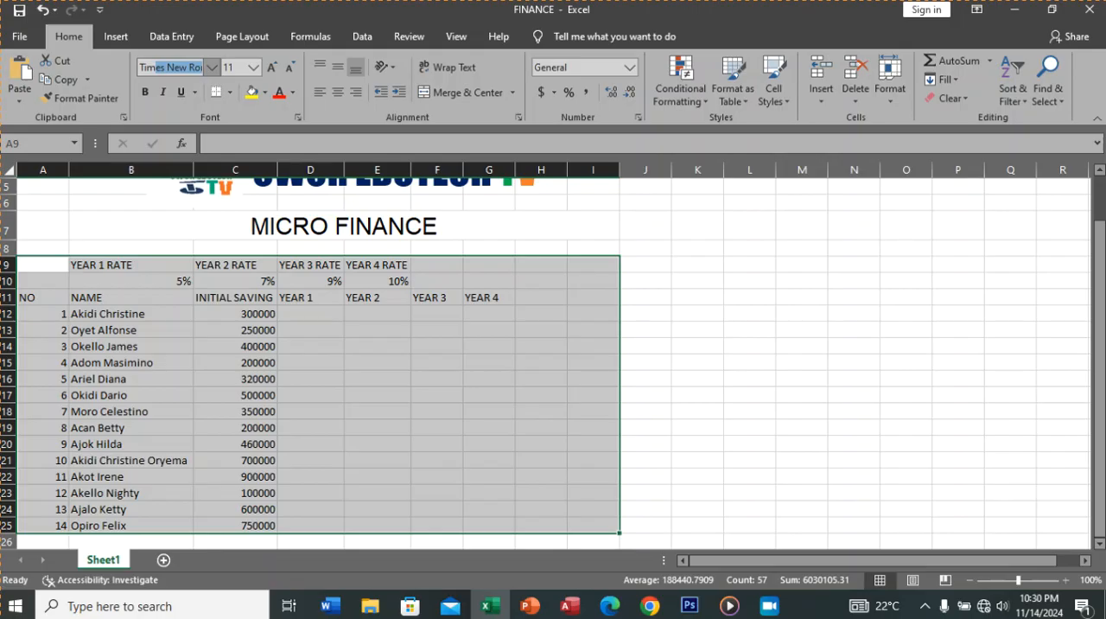
left_click(212, 69)
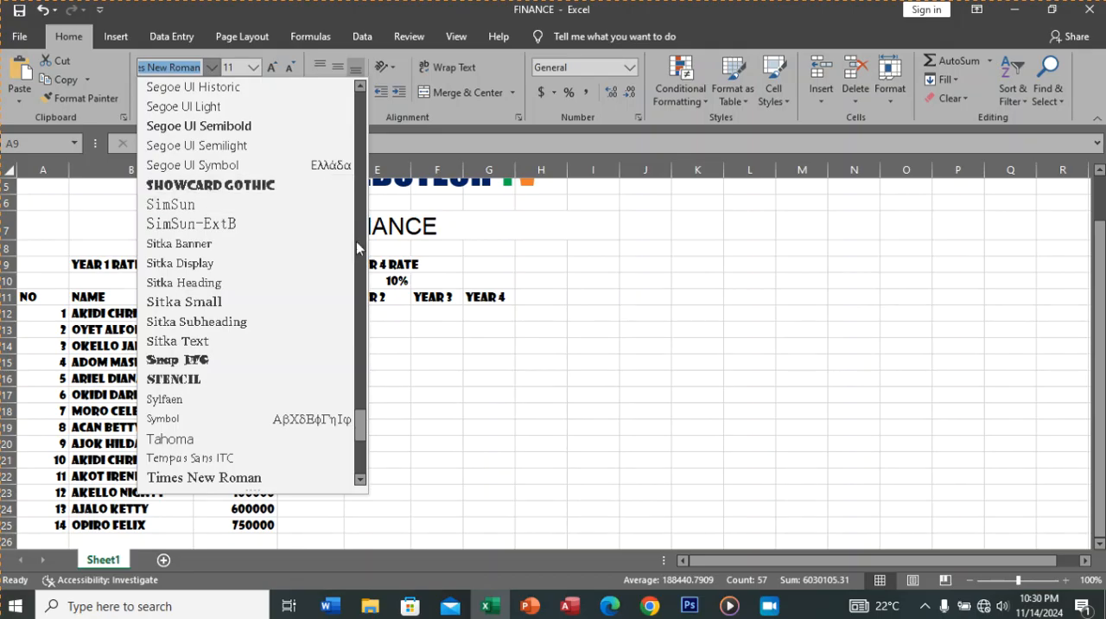
left_click(266, 478)
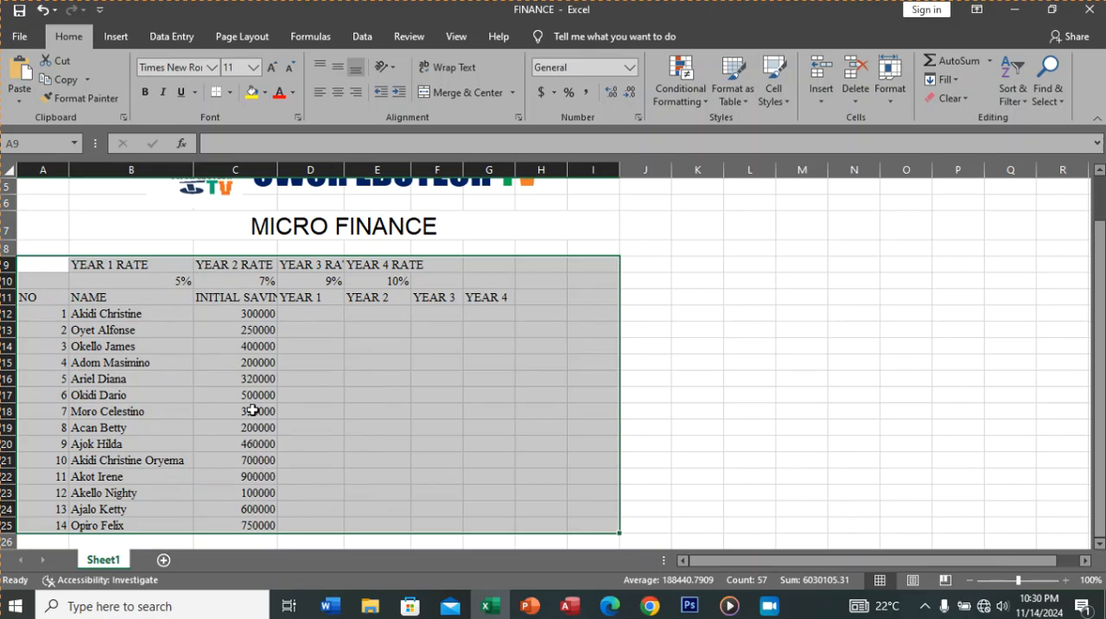
Step: AutoFit the width of column C to the INITIAL SAVING heading in C11
left_click(238, 297)
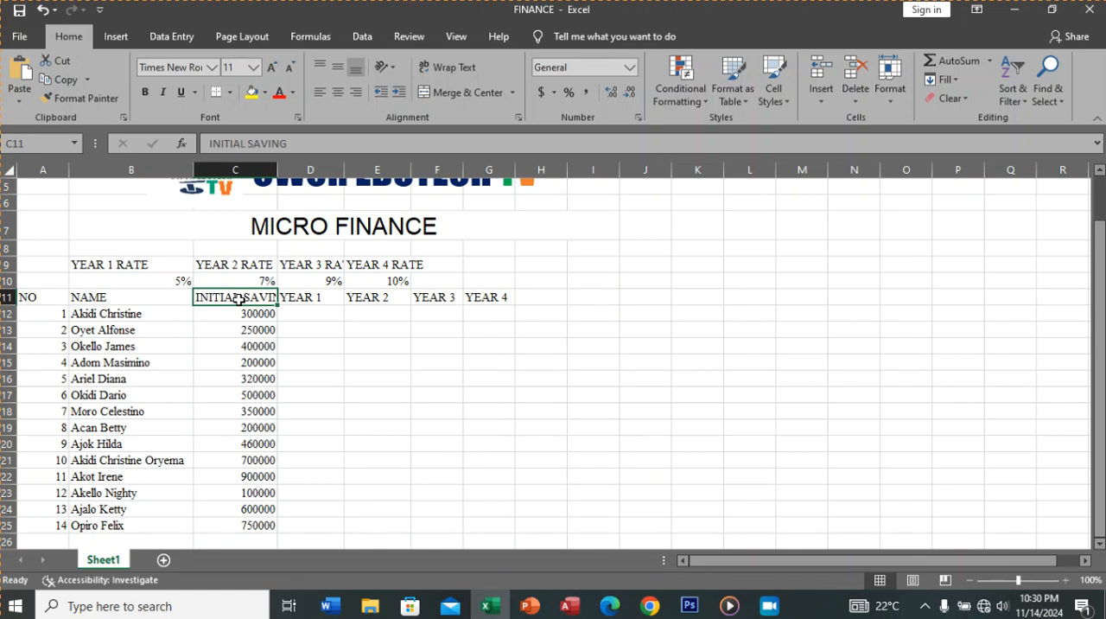
double_click(276, 173)
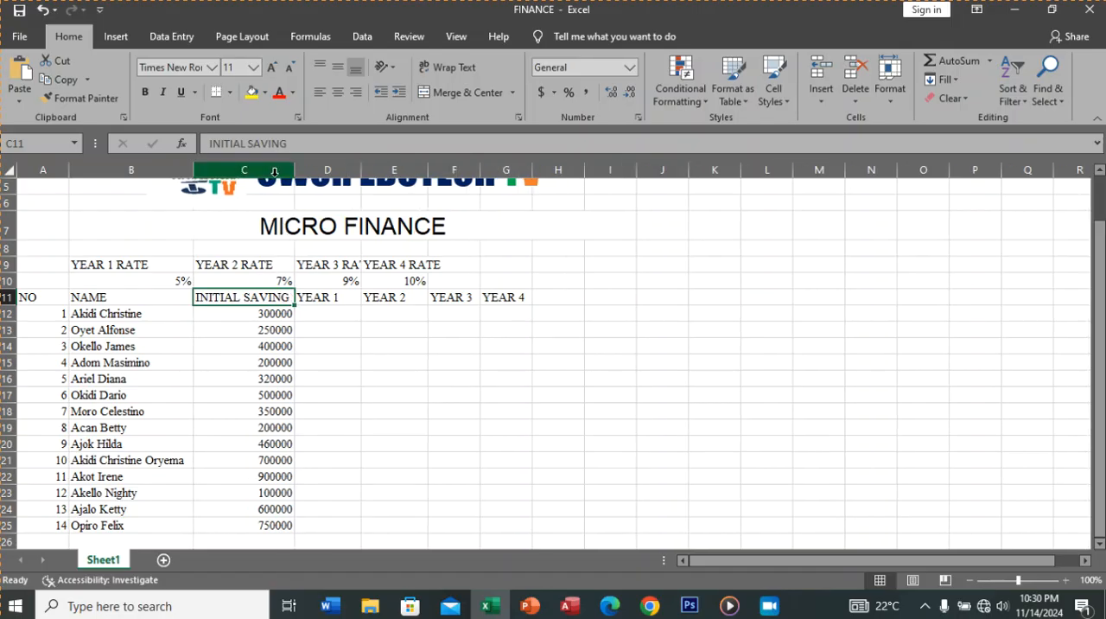
left_click(45, 12)
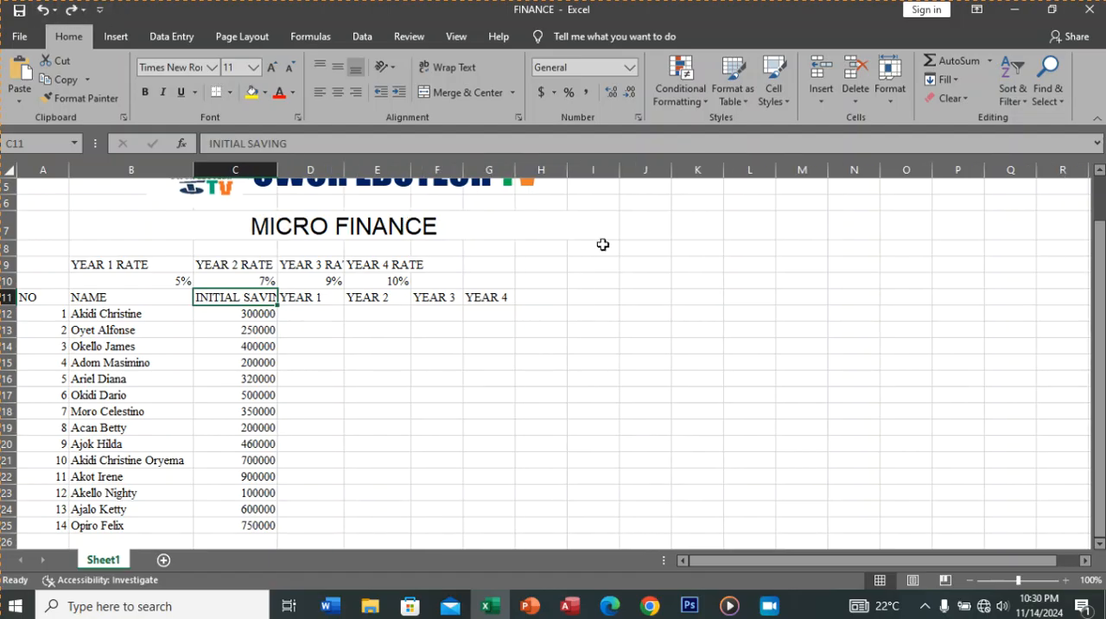
left_click(896, 102)
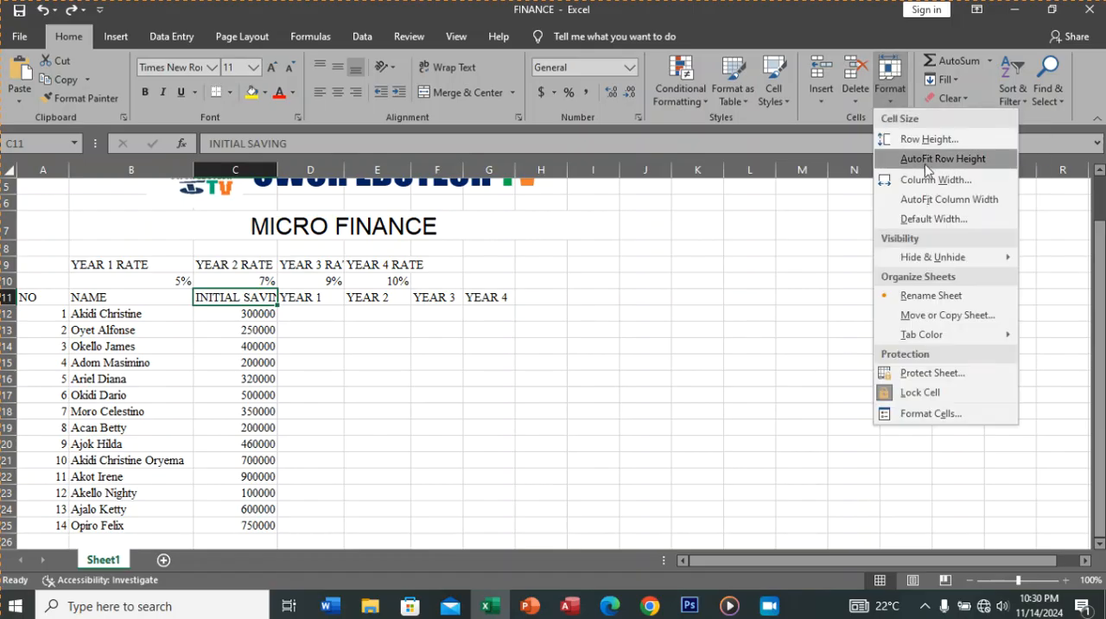
left_click(951, 203)
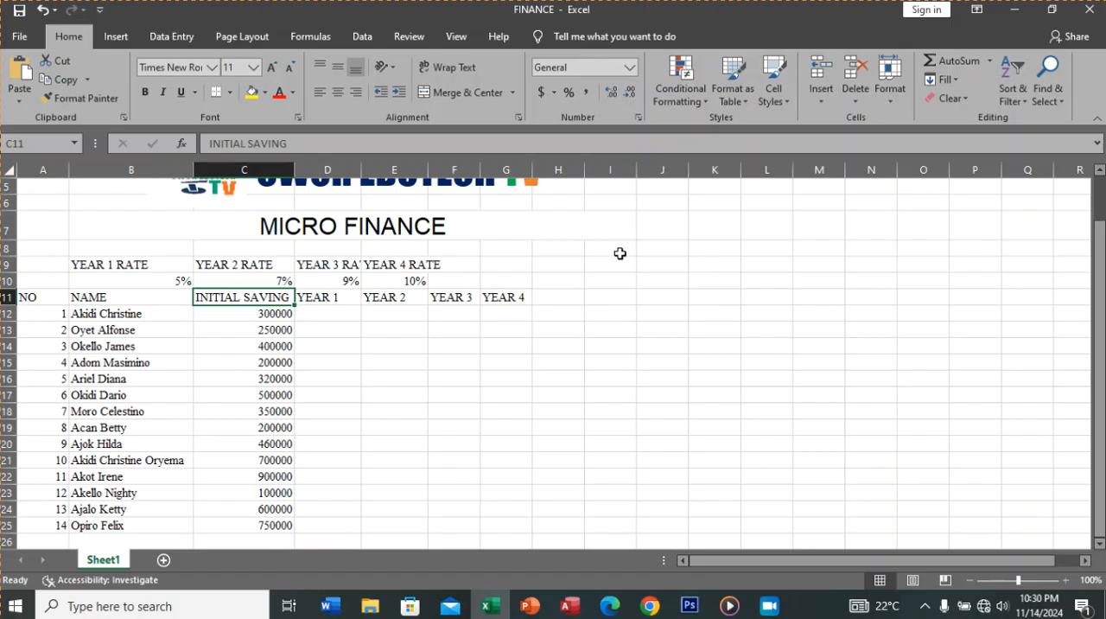
Step: AutoFit columns D and E so the YEAR 3 RATE and YEAR 4 RATE headings fit
left_click(319, 265)
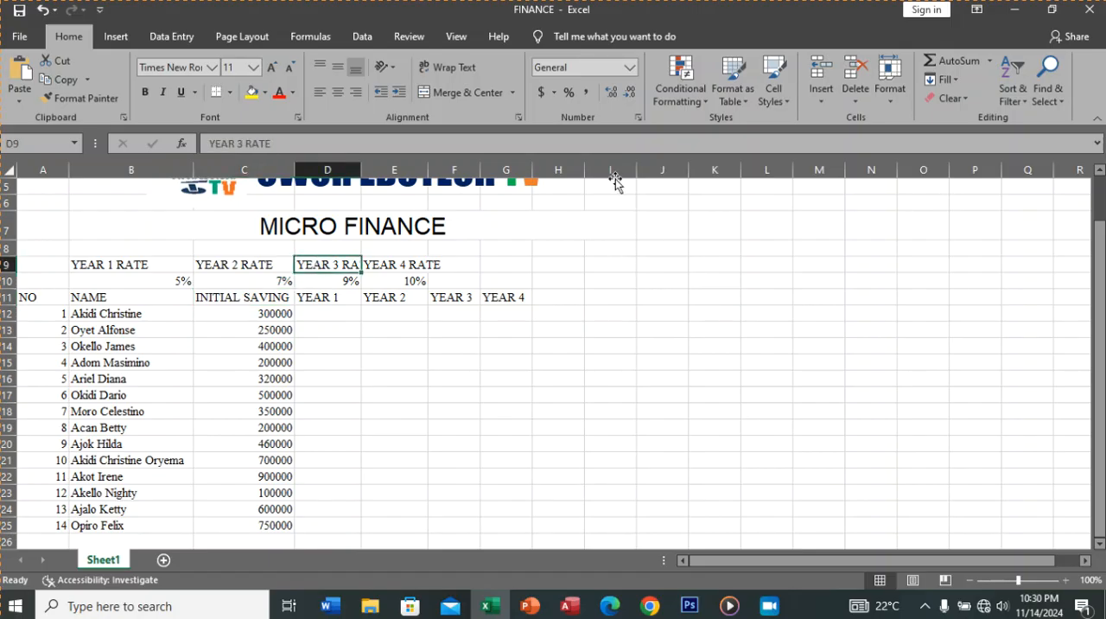
left_click(891, 109)
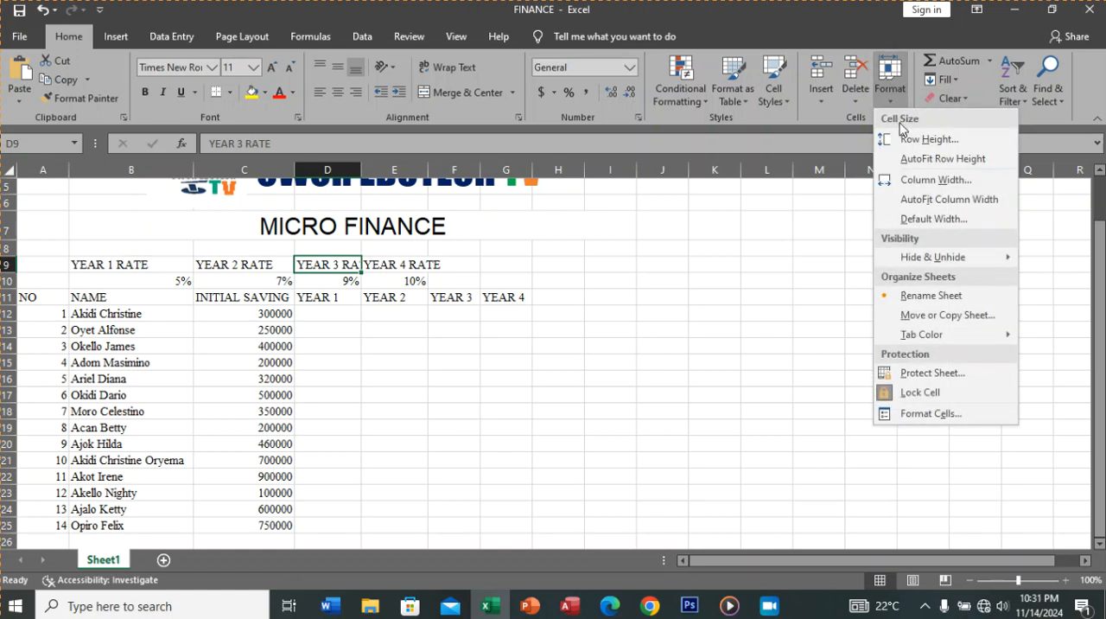
left_click(923, 202)
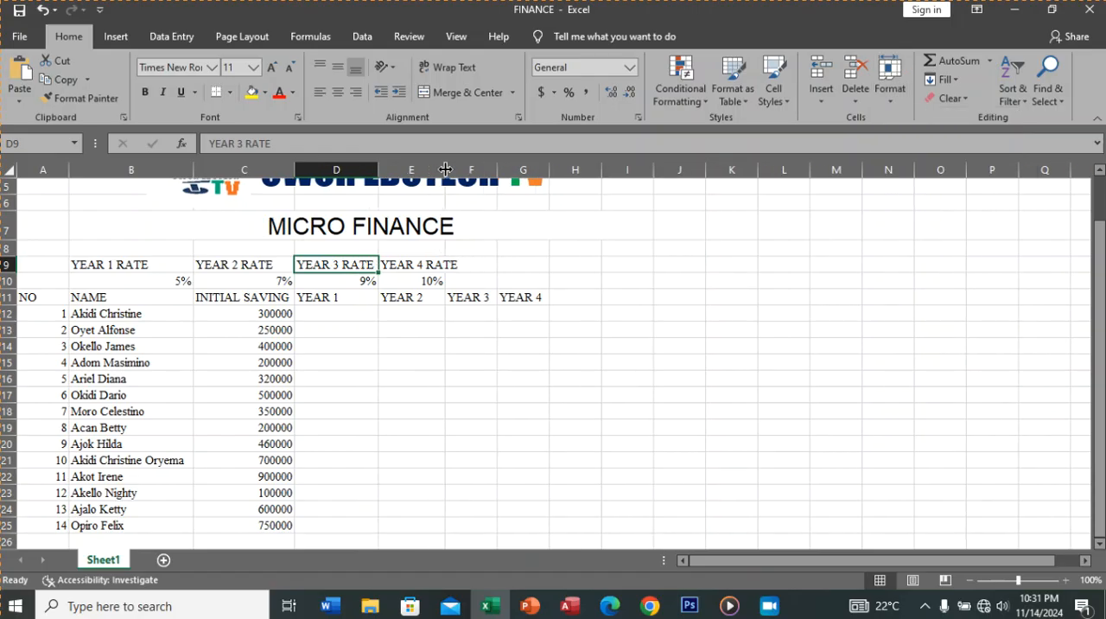
double_click(445, 169)
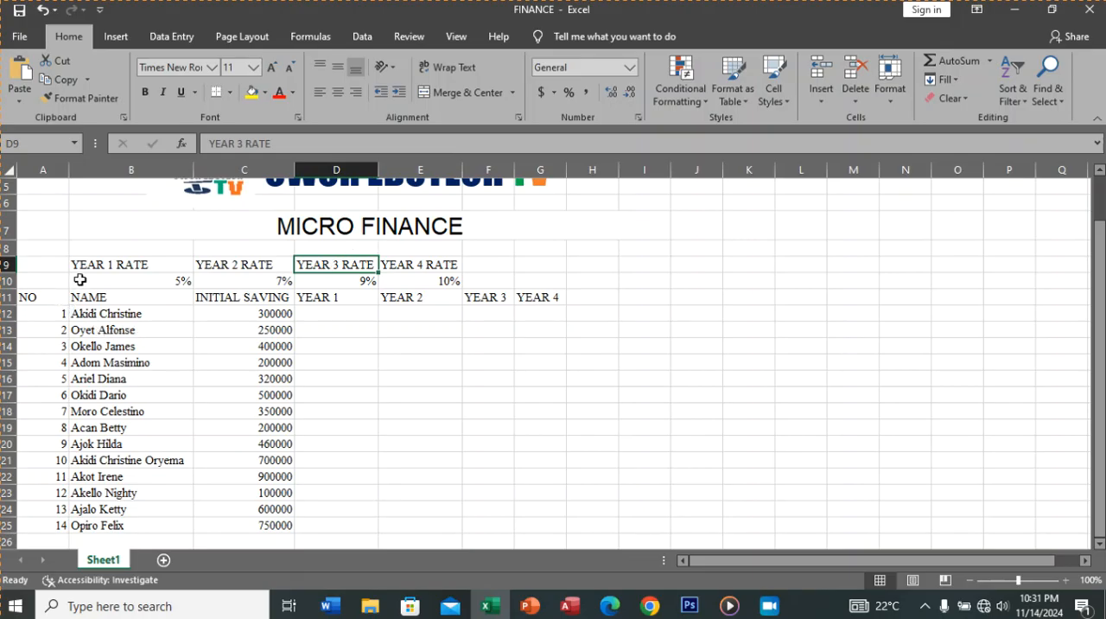
Step: Set the font size of the rates and savings table in A9:I25 to 12
left_click_drag(90, 270, 528, 415)
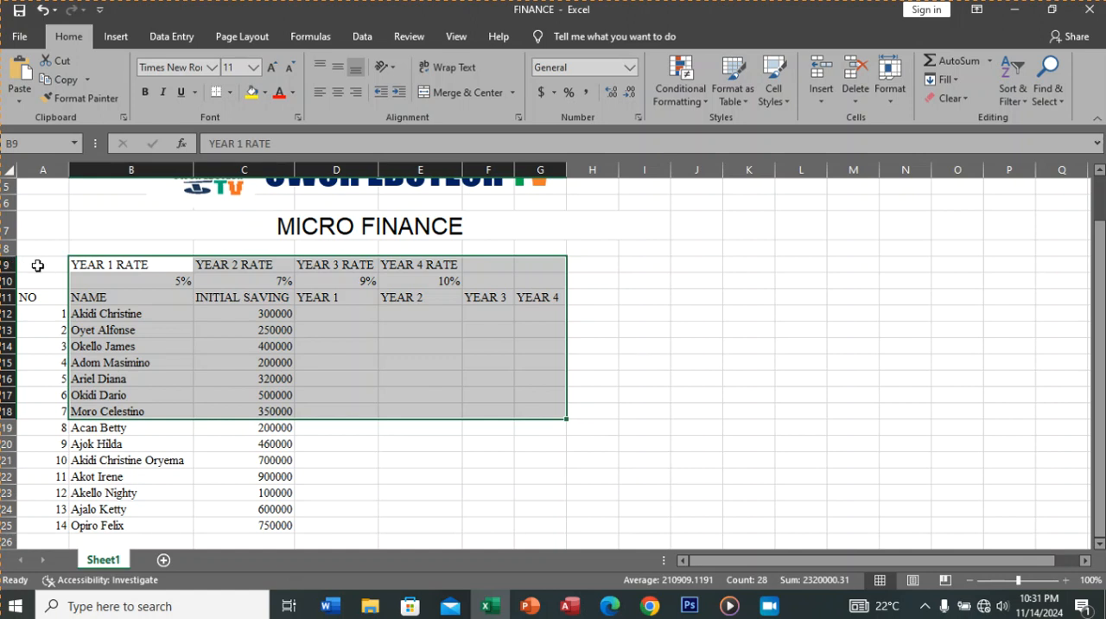
left_click_drag(37, 266, 630, 529)
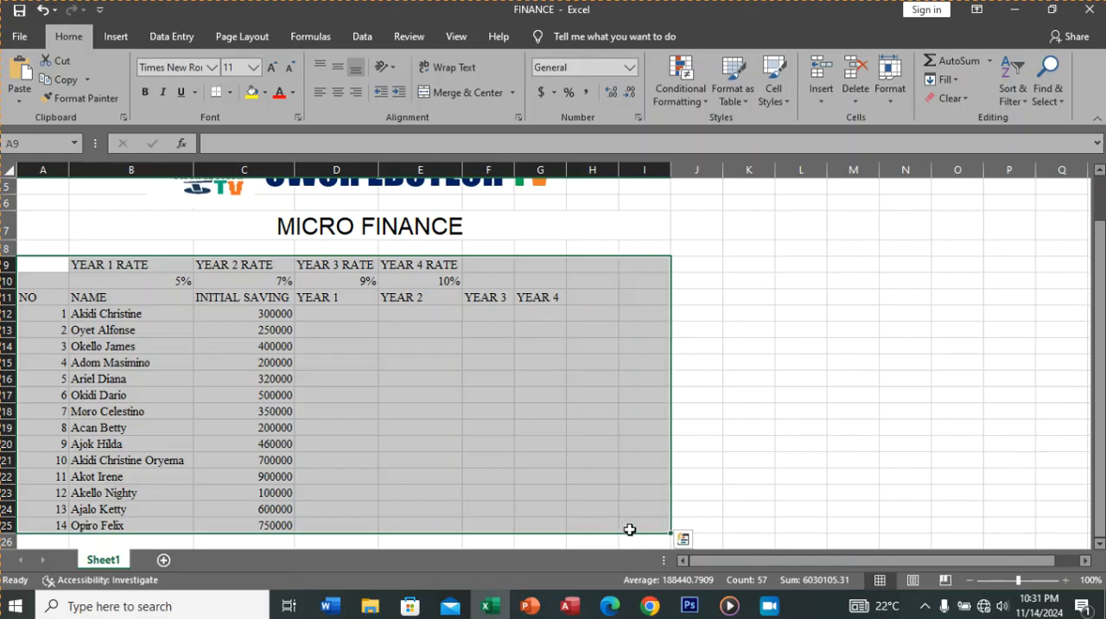
left_click(254, 68)
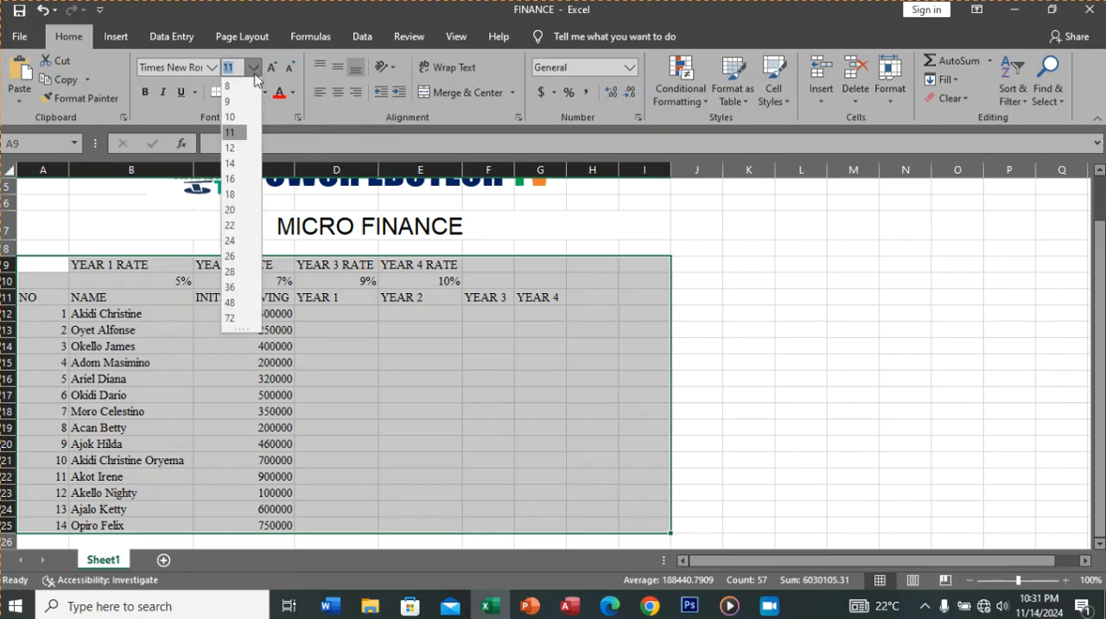
left_click(231, 148)
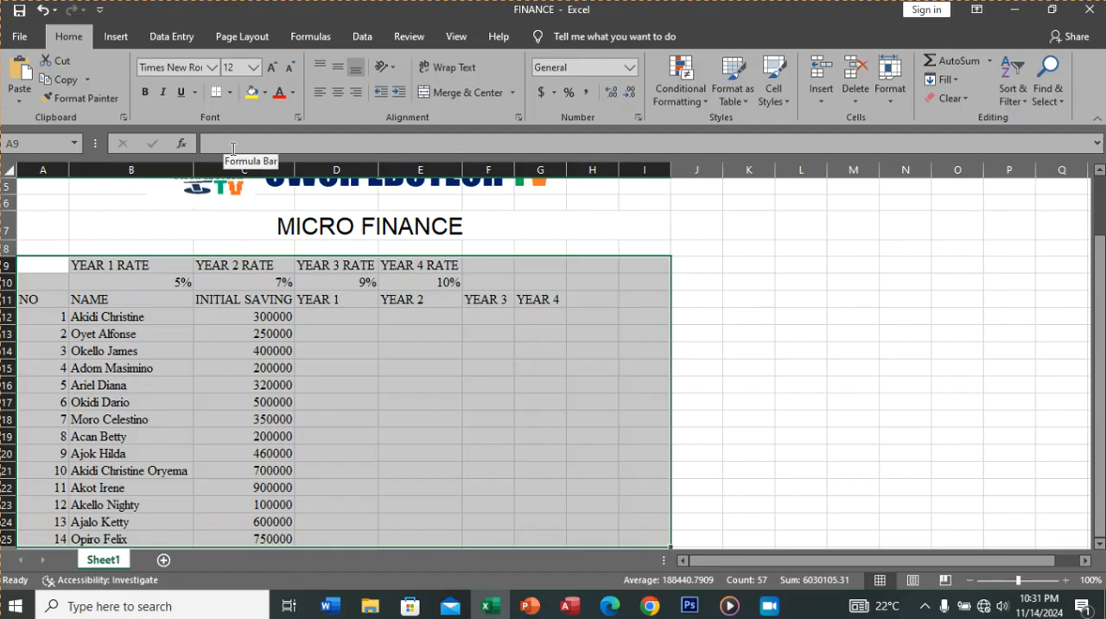
Step: AutoFit column C again and adjust the widths of columns D and E to their rate headings
left_click(313, 332)
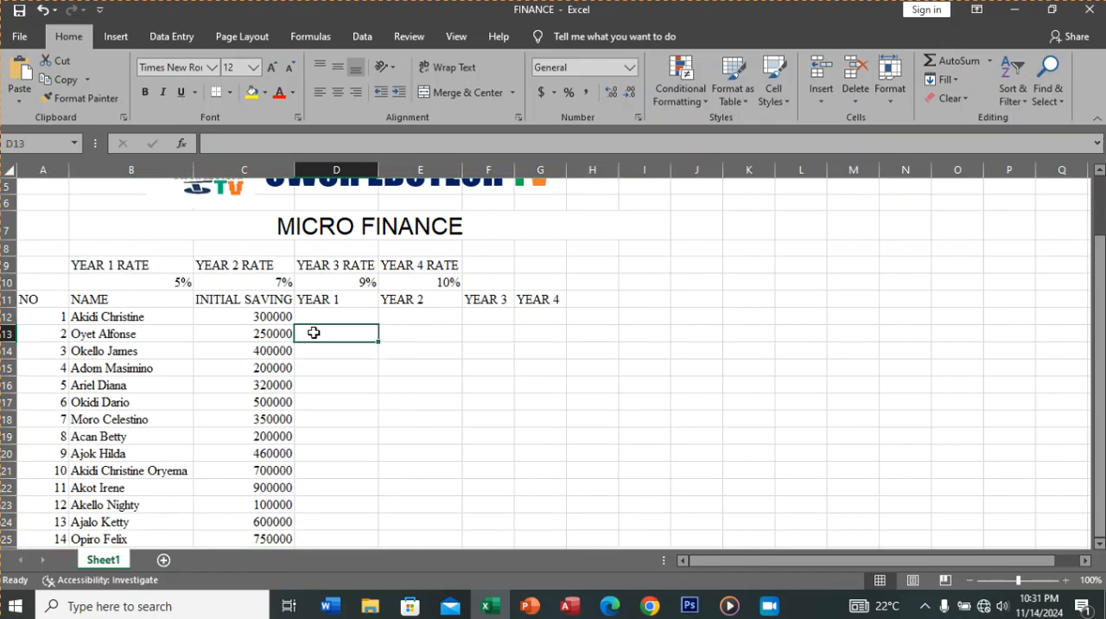
double_click(293, 170)
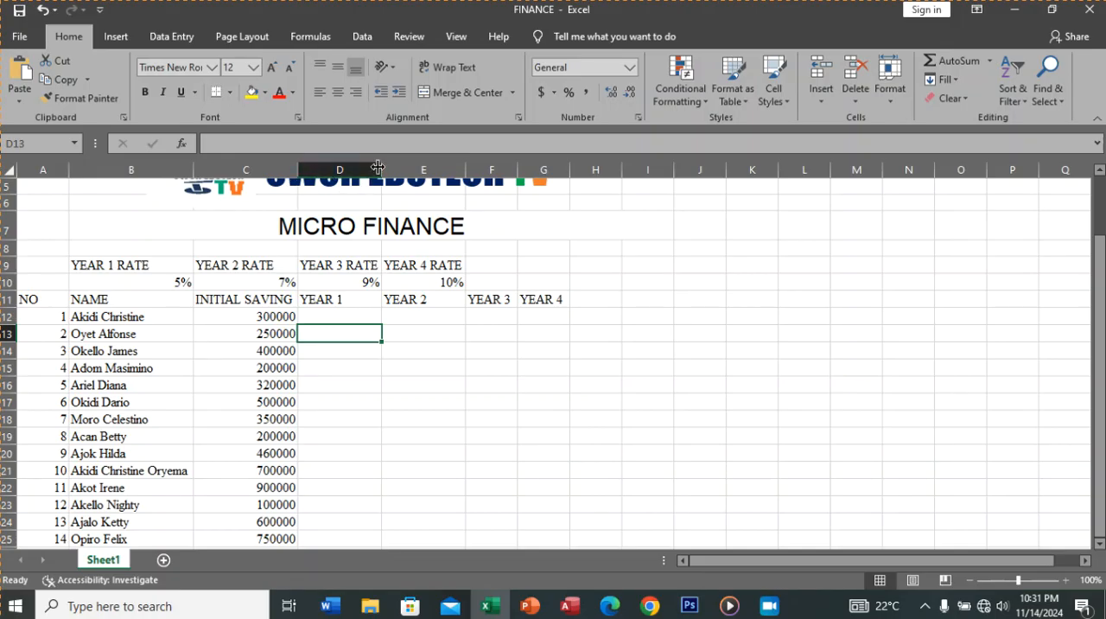
left_click_drag(380, 168, 380, 169)
left_click_drag(465, 169, 467, 170)
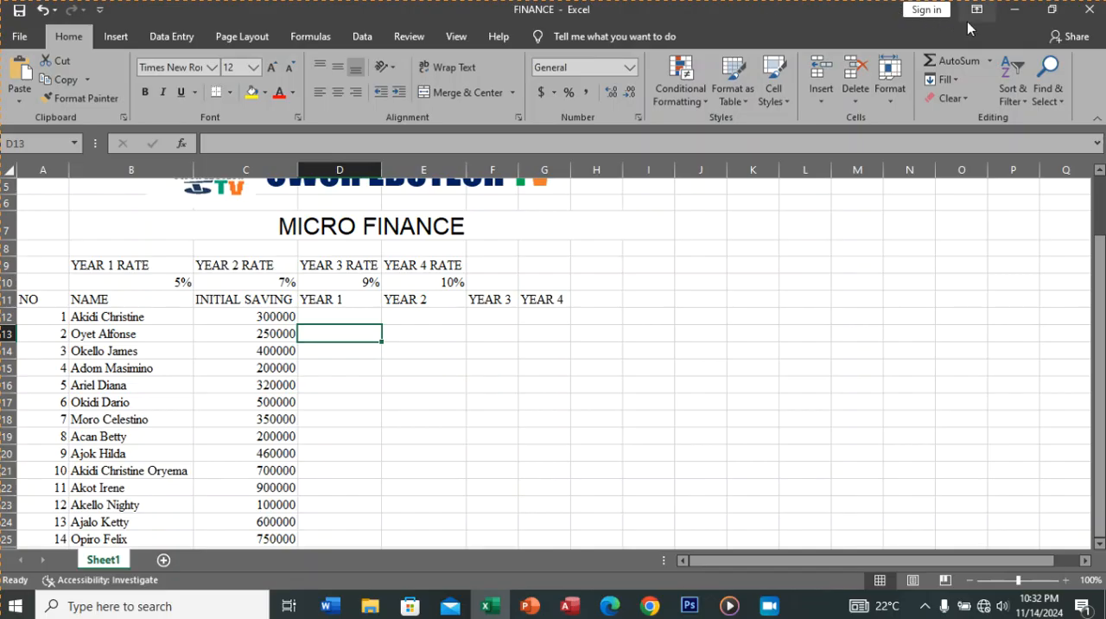
Step: Minimize the workbook and open the PRACTICAL PROCEDURES FOR OWOR EDUTECH TV PDF from the desktop
left_click(1015, 12)
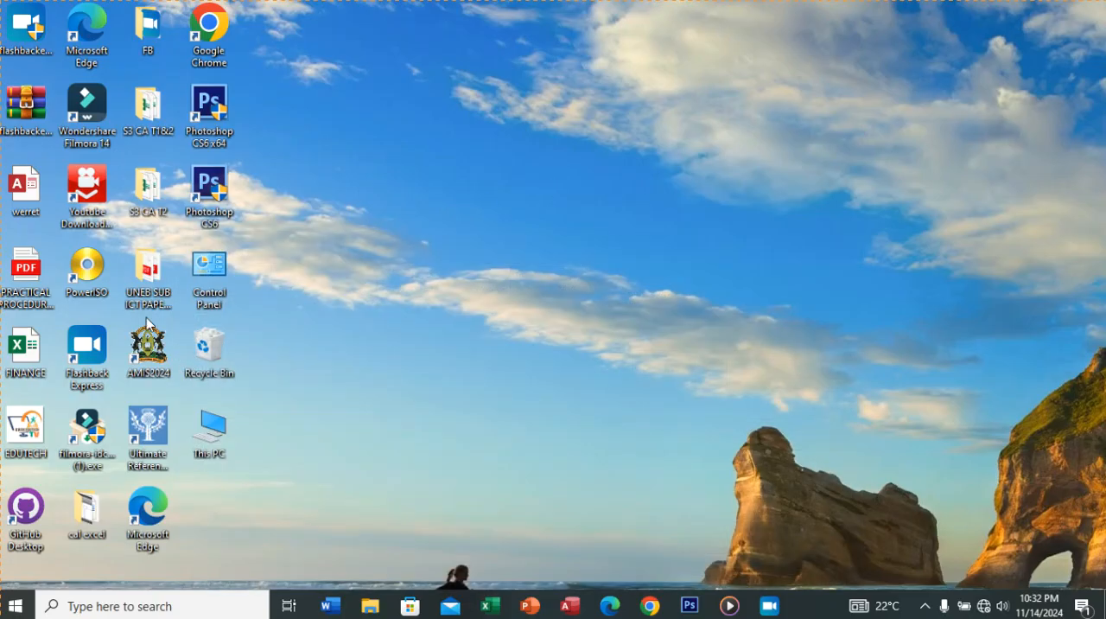
double_click(31, 270)
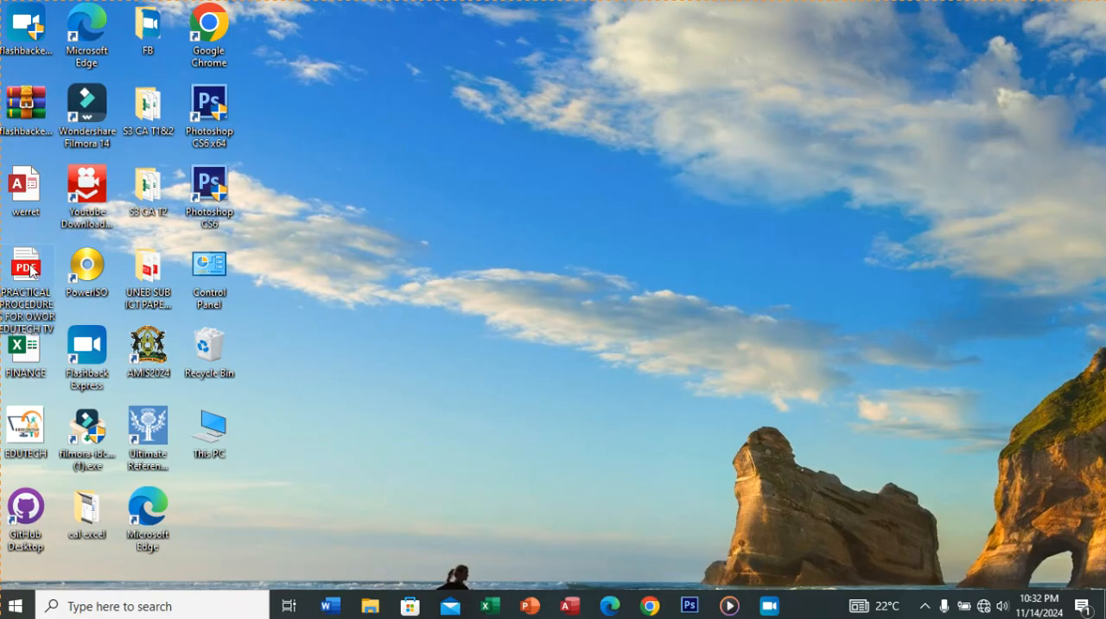
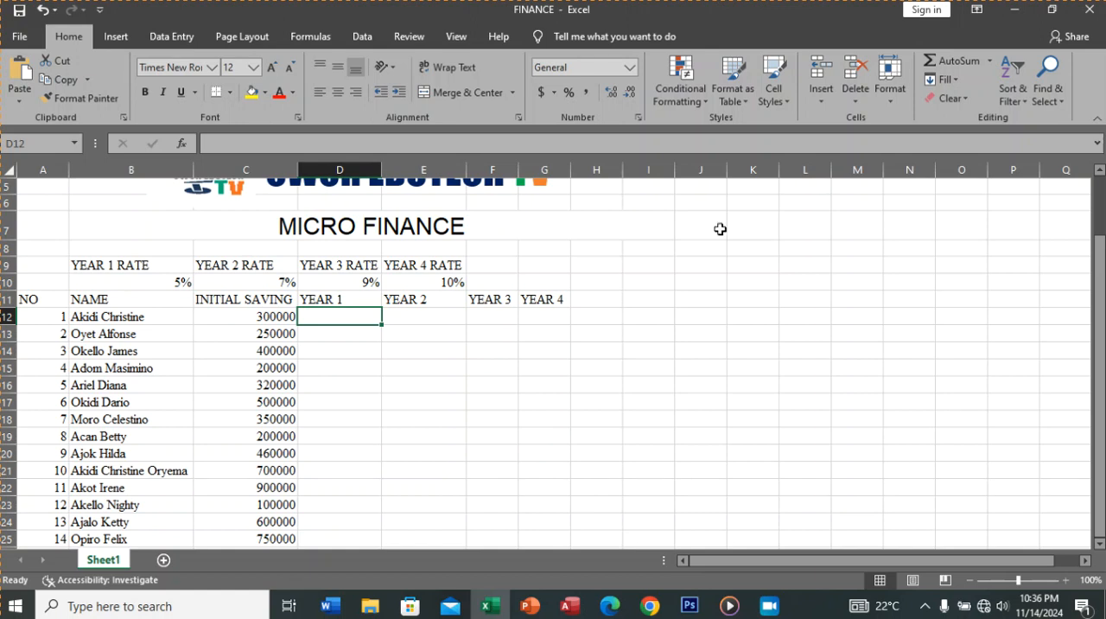
Step: Enter the formula =B$10*C12+C12 in D12 to calculate the first saver's YEAR 1 amount, keeping the rate row fixed
scroll(1096, 181, "up", 2)
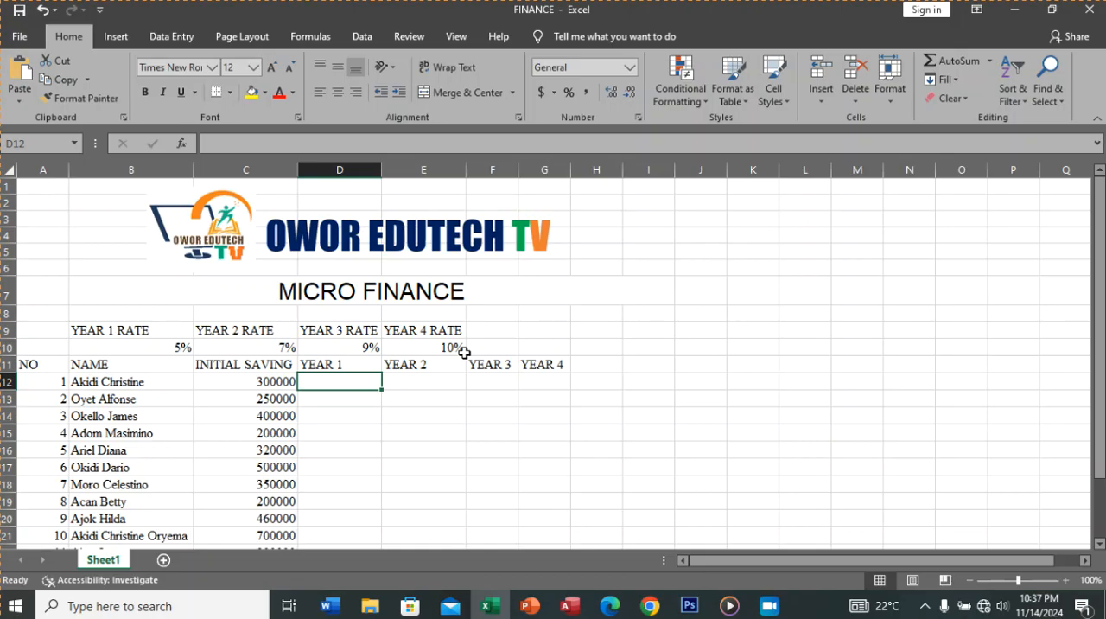
type("=")
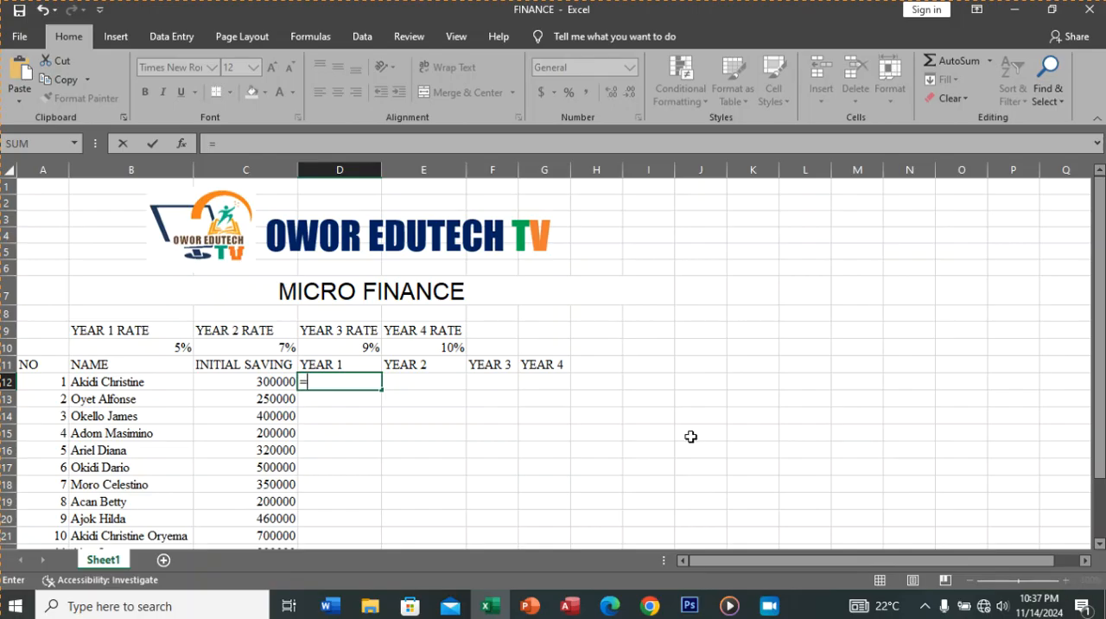
key("BackSpace")
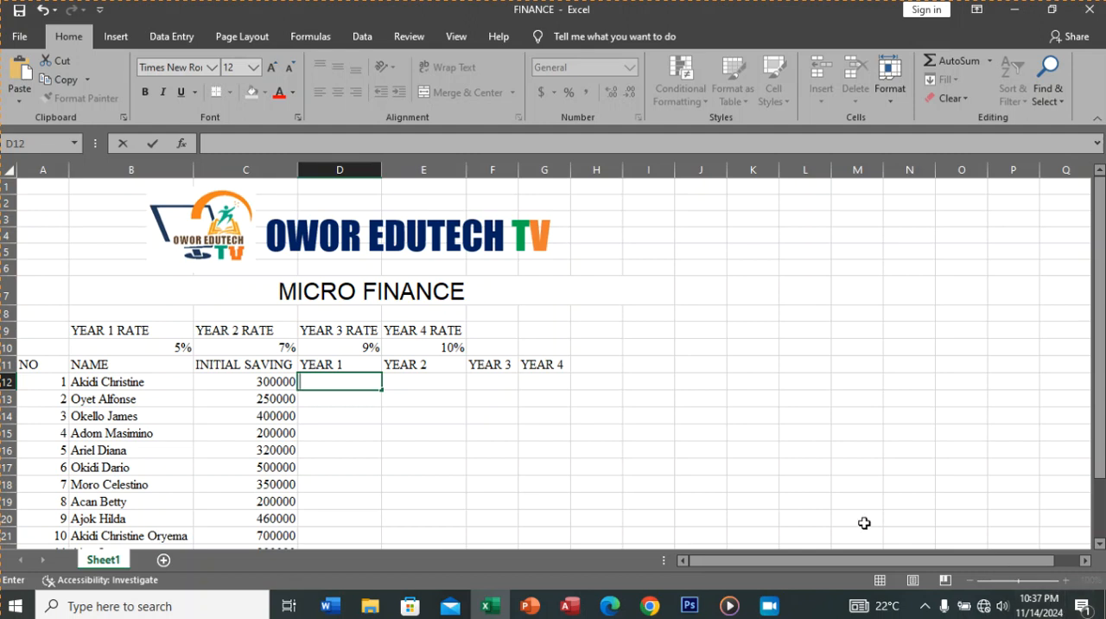
left_click(348, 381)
type("=")
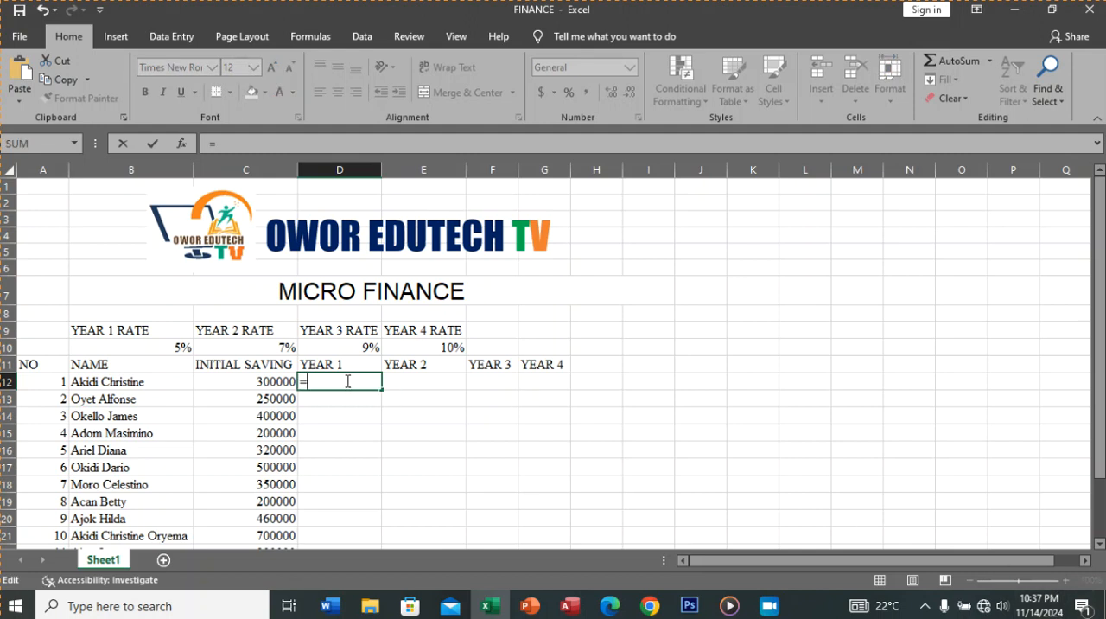
left_click(177, 350)
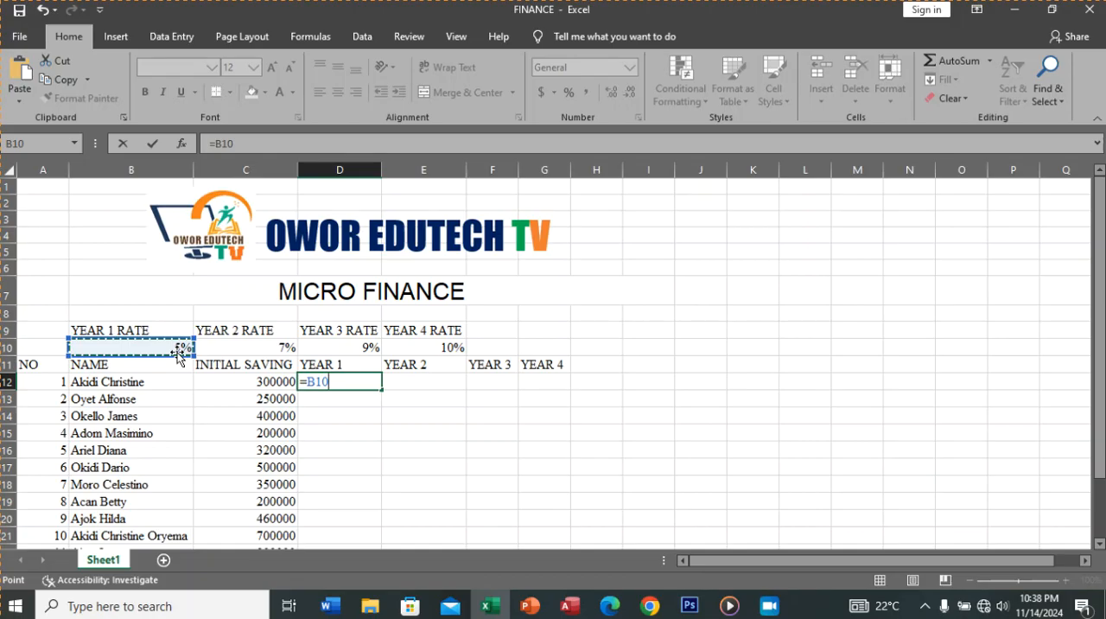
left_click(316, 381)
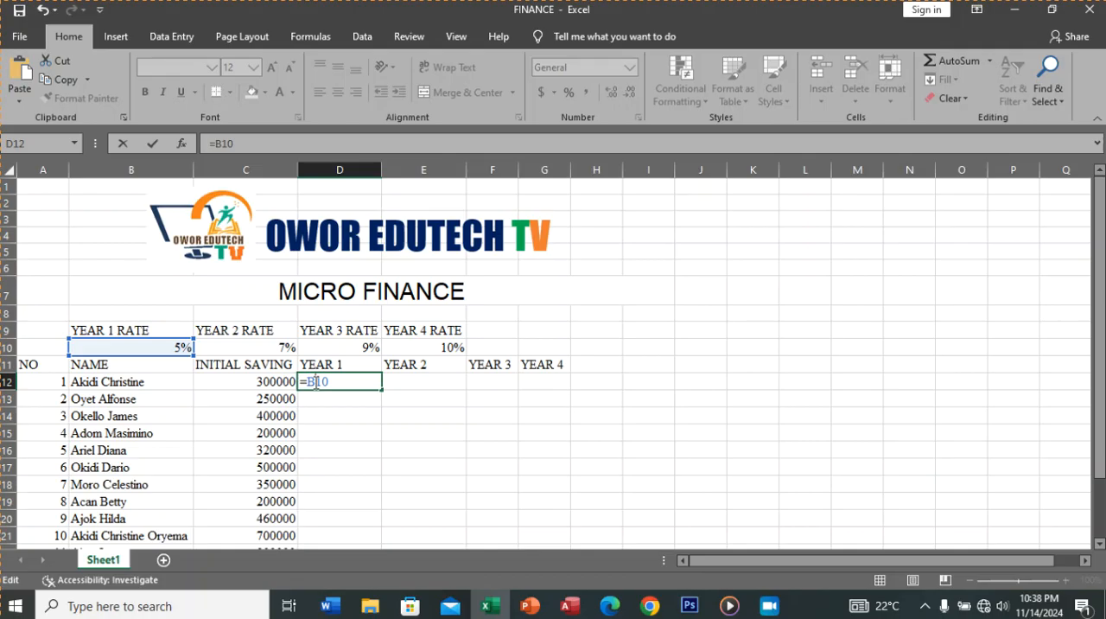
type("$10*")
left_click(268, 382)
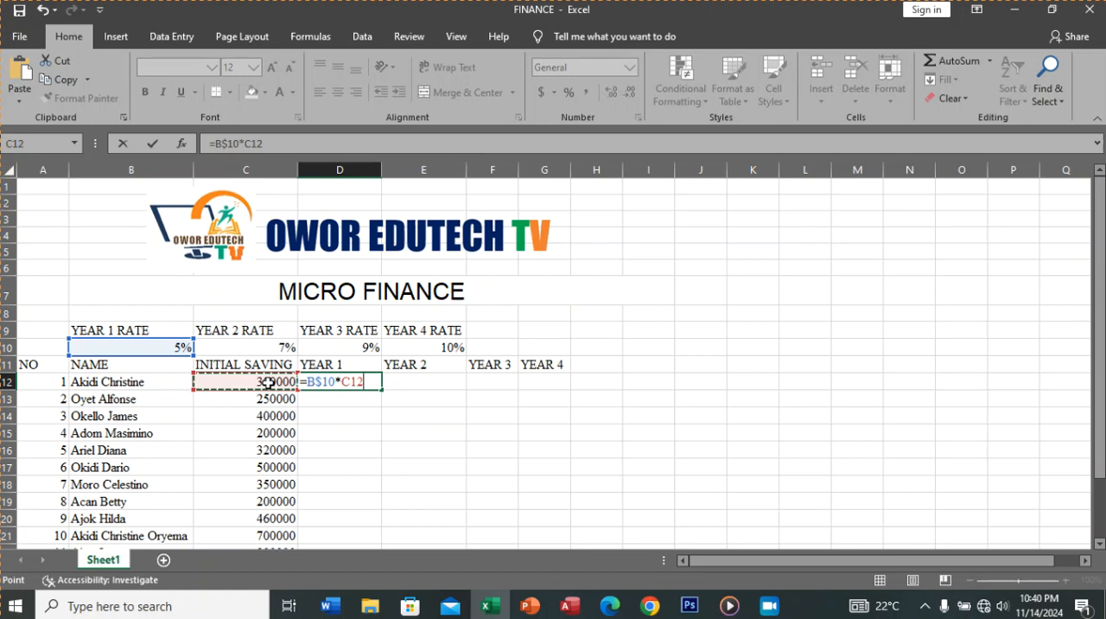
type("+")
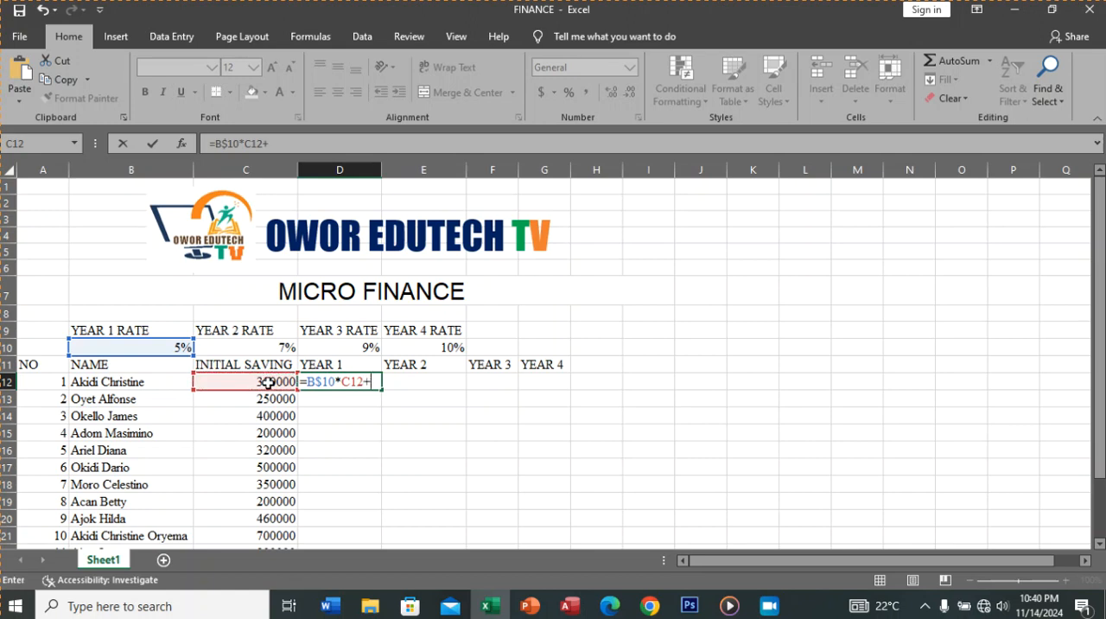
left_click(264, 380)
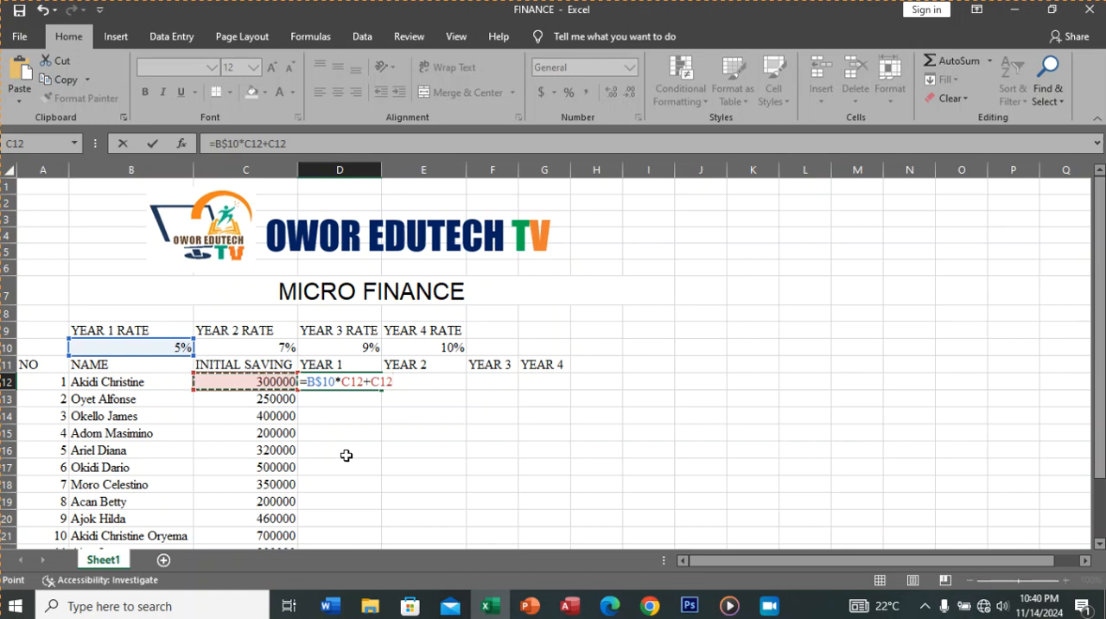
key("Return")
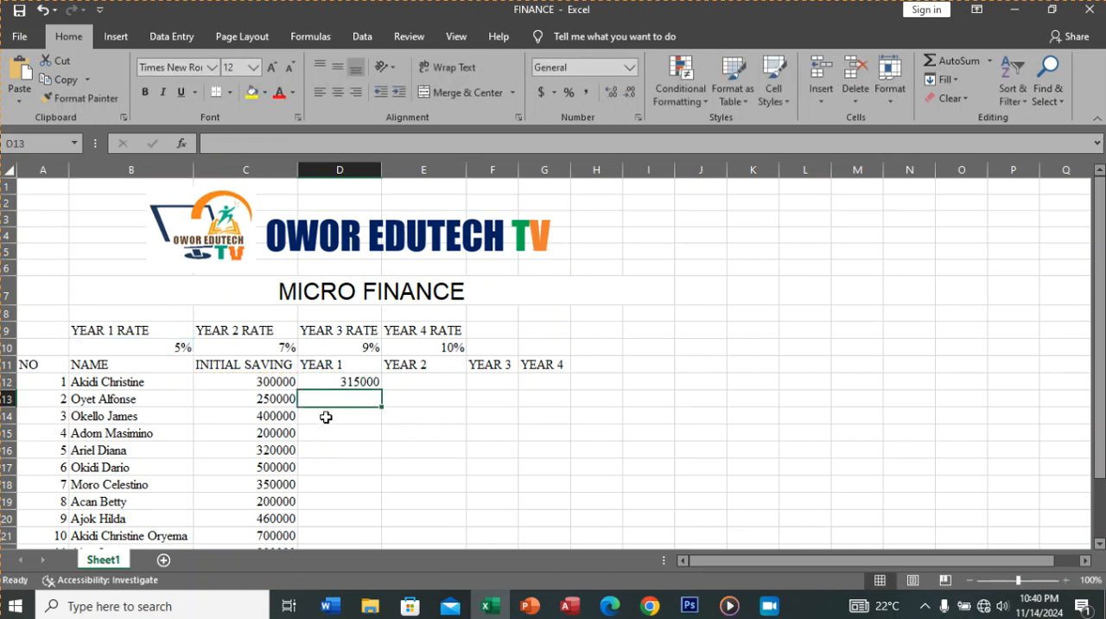
Step: Copy the D12 formula across to G12 for YEAR 2 to YEAR 4 and check the copied formula in E12
left_click(338, 384)
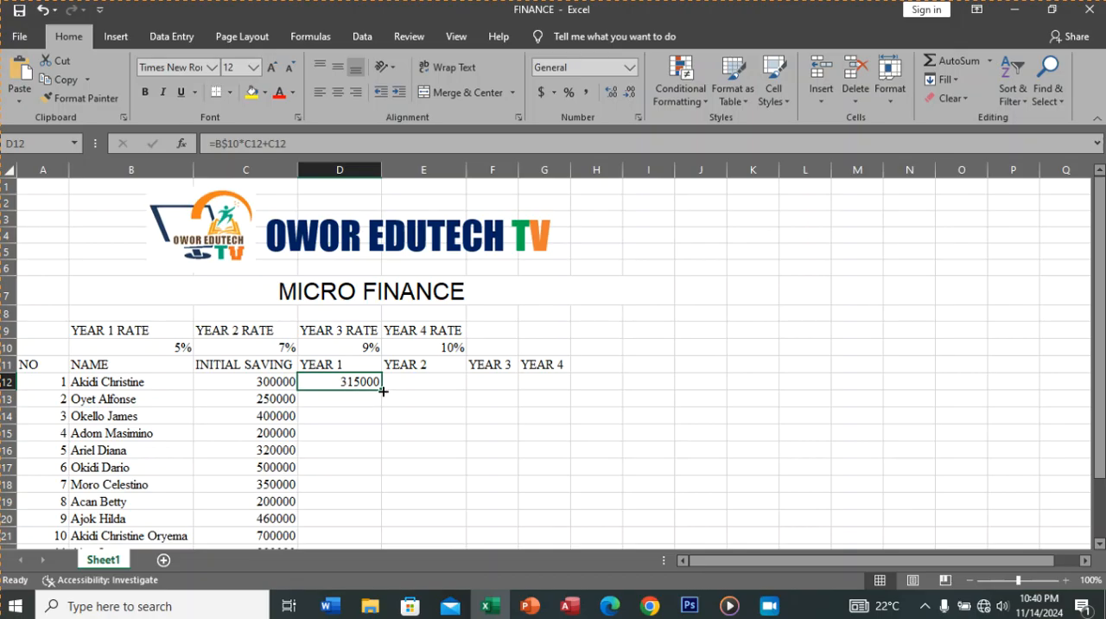
left_click_drag(383, 392, 555, 403)
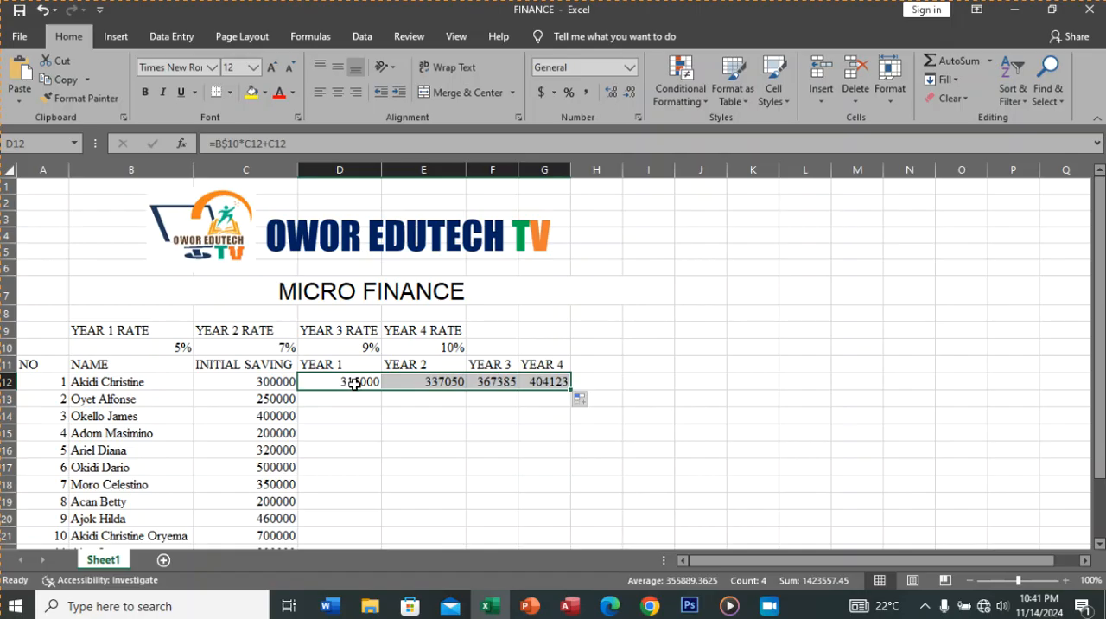
left_click(417, 384)
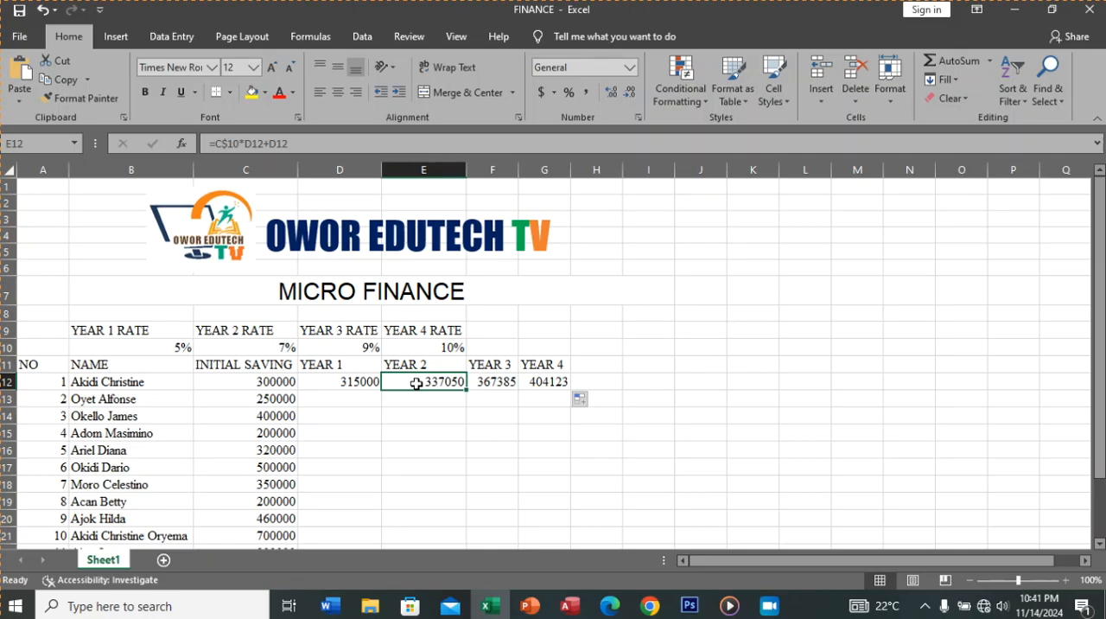
left_click(357, 381)
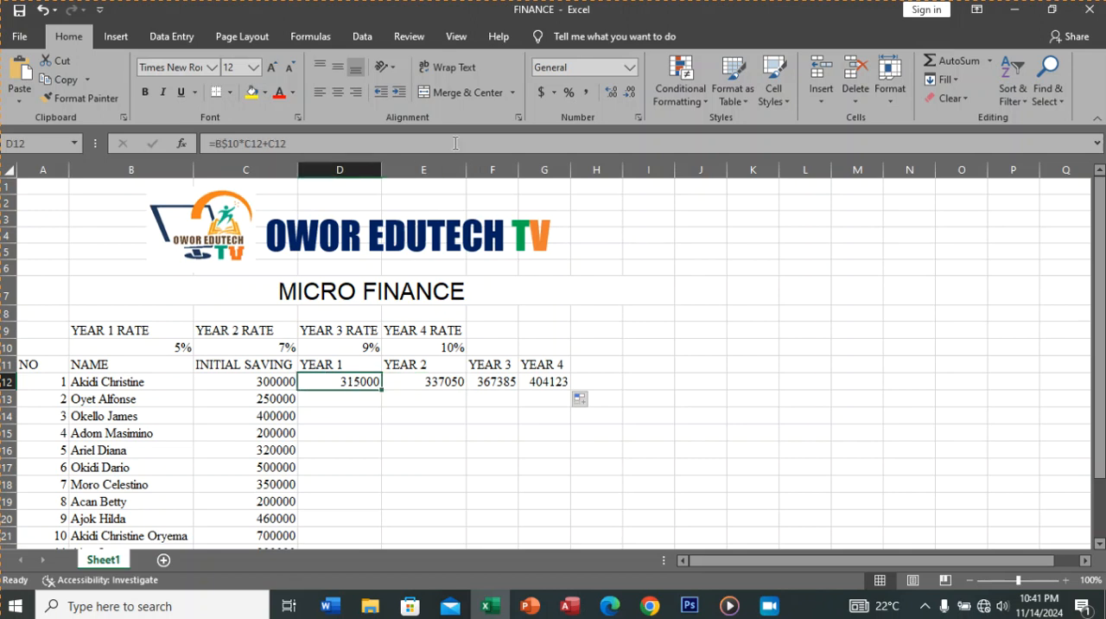
Step: Display the sheet's formulas to review D12:G12, and switch back to the calculated values
left_click(310, 36)
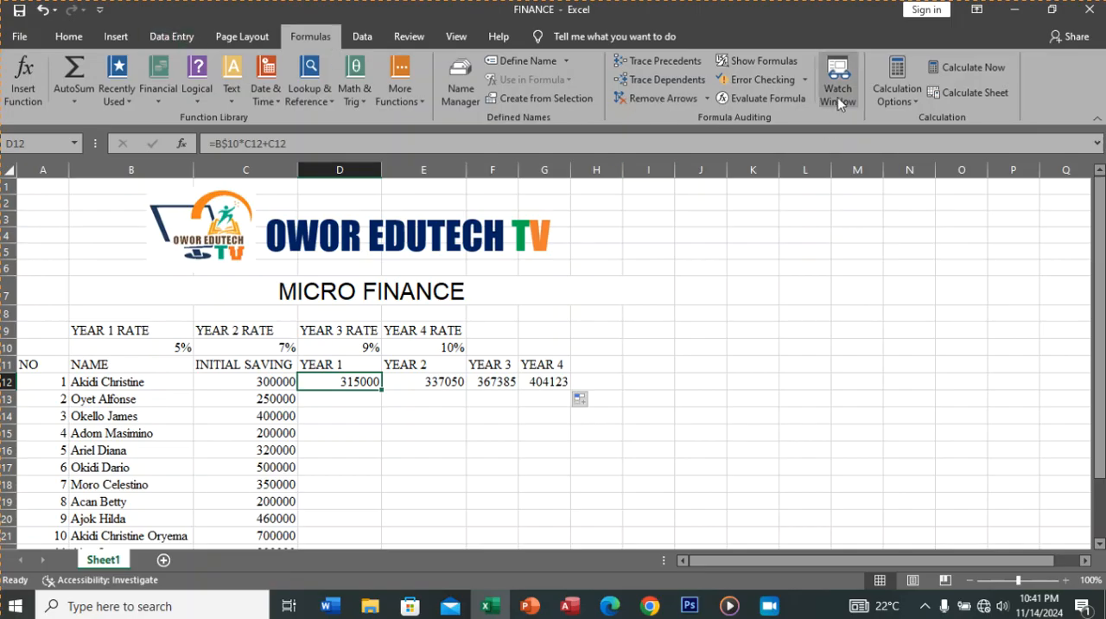
left_click(775, 63)
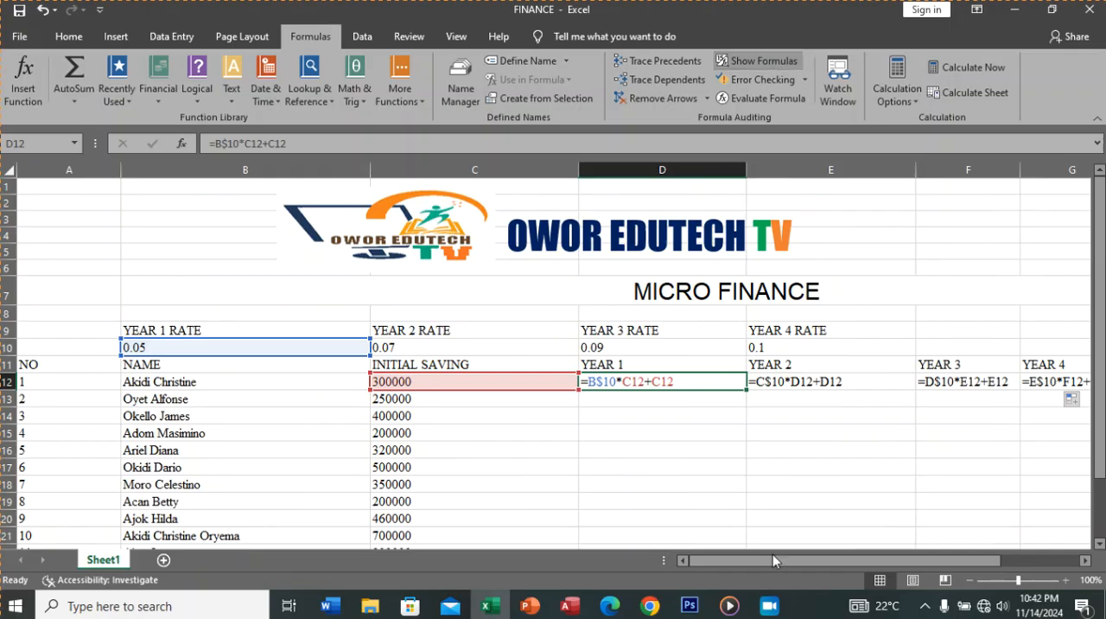
left_click_drag(775, 562, 833, 550)
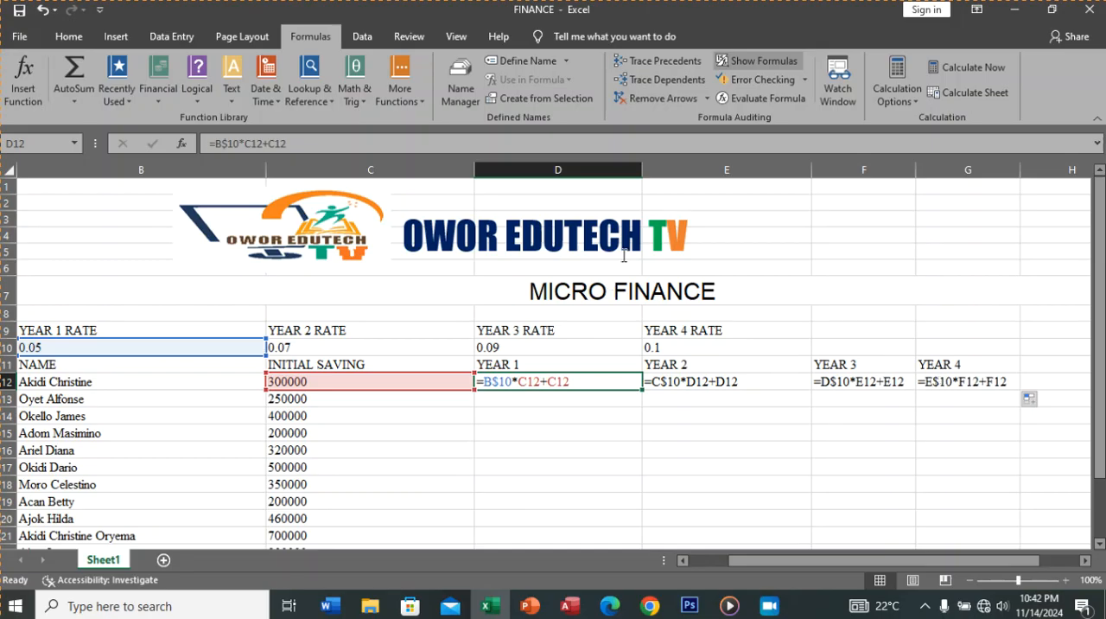
left_click(744, 63)
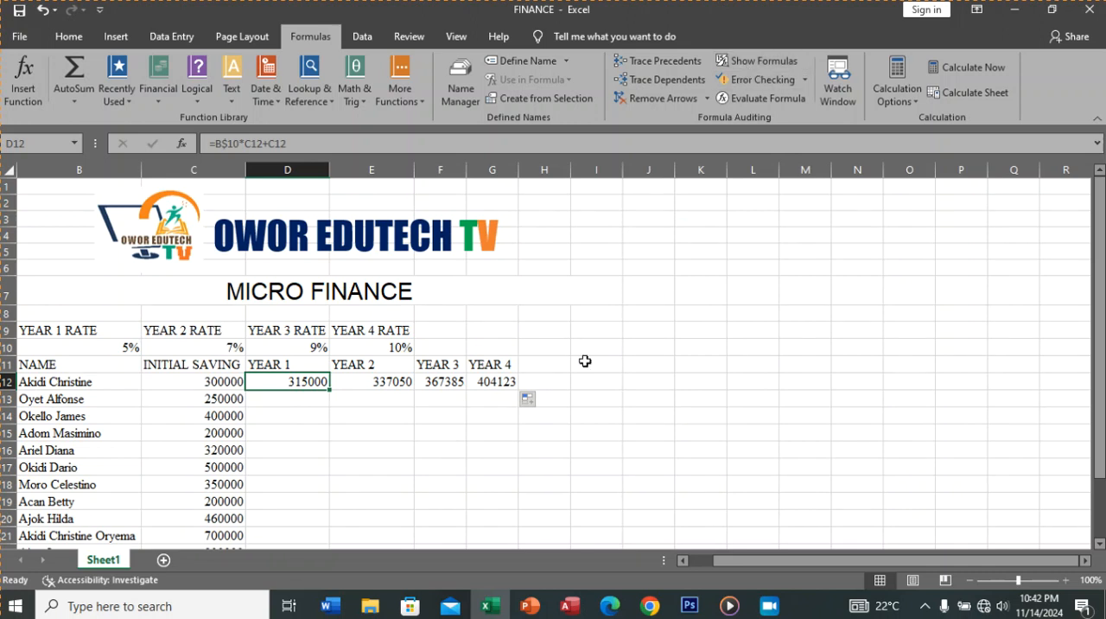
Step: Copy the yearly formulas in D12:G12 down to row 25 for all remaining savers
left_click(506, 381)
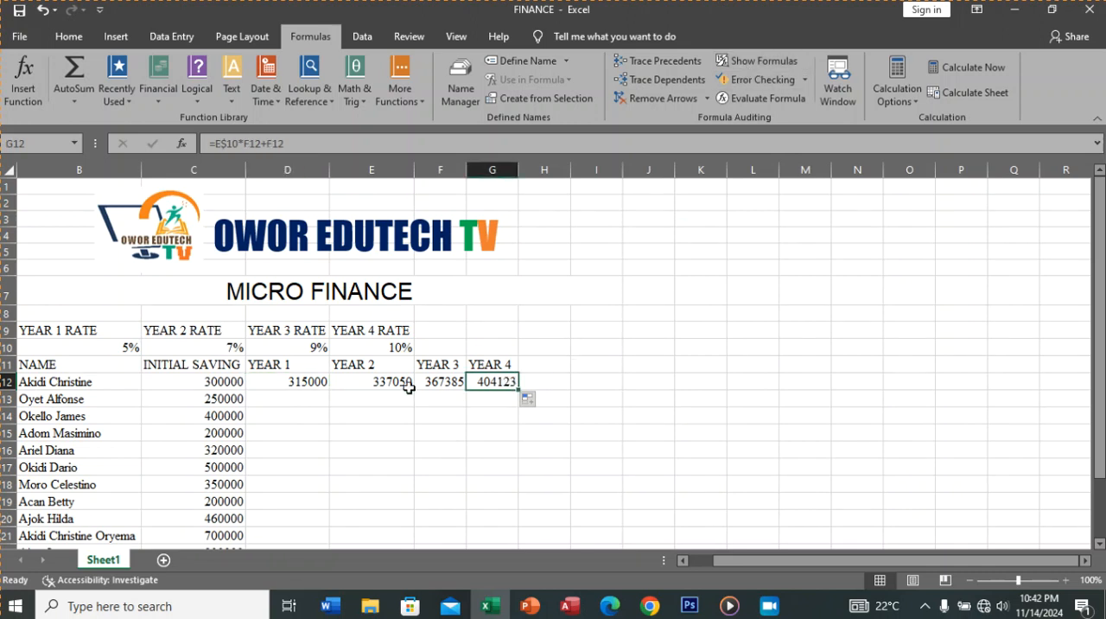
left_click_drag(284, 381, 492, 385)
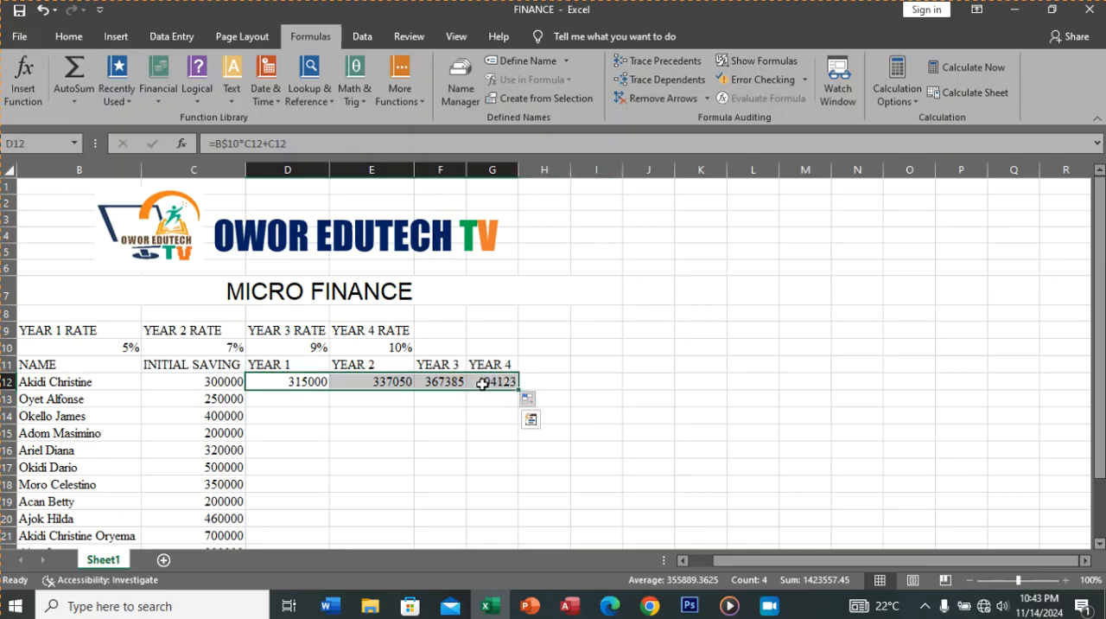
left_click_drag(517, 391, 519, 533)
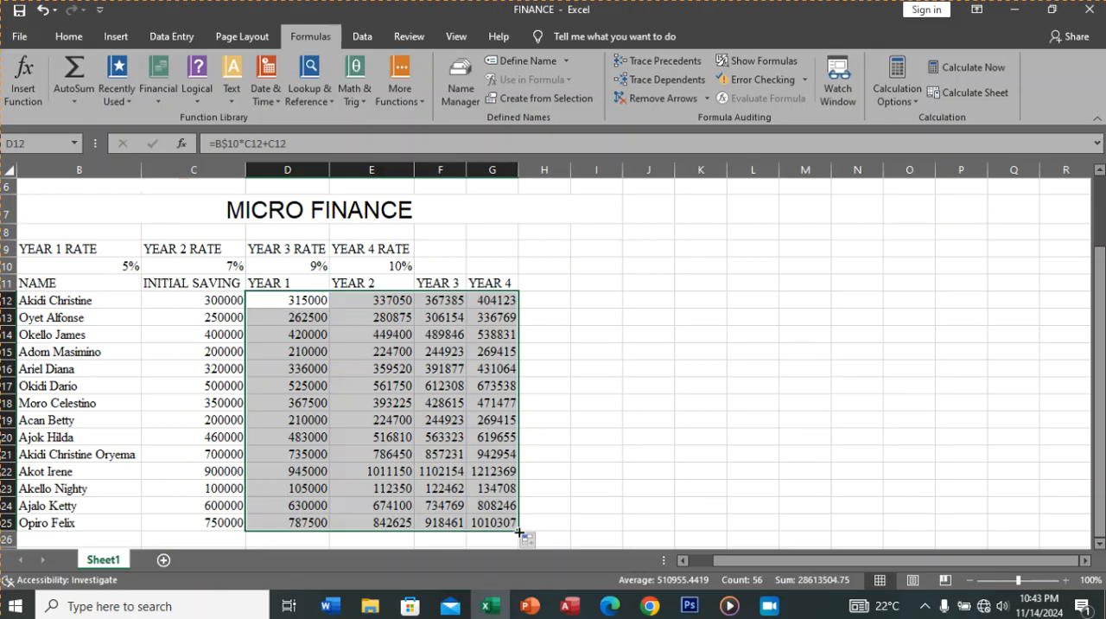
left_click(548, 298)
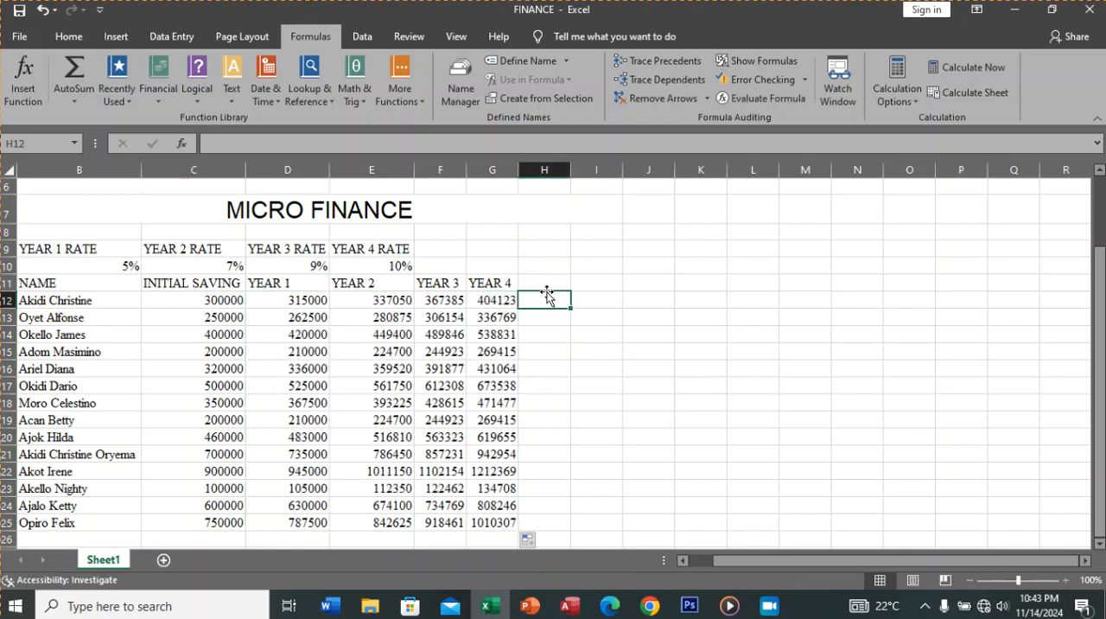
Step: Check the total column requirement in the practical procedures PDF in Edge, and enter the heading TOTAL SAVING in H11 of the Excel sheet
left_click(546, 285)
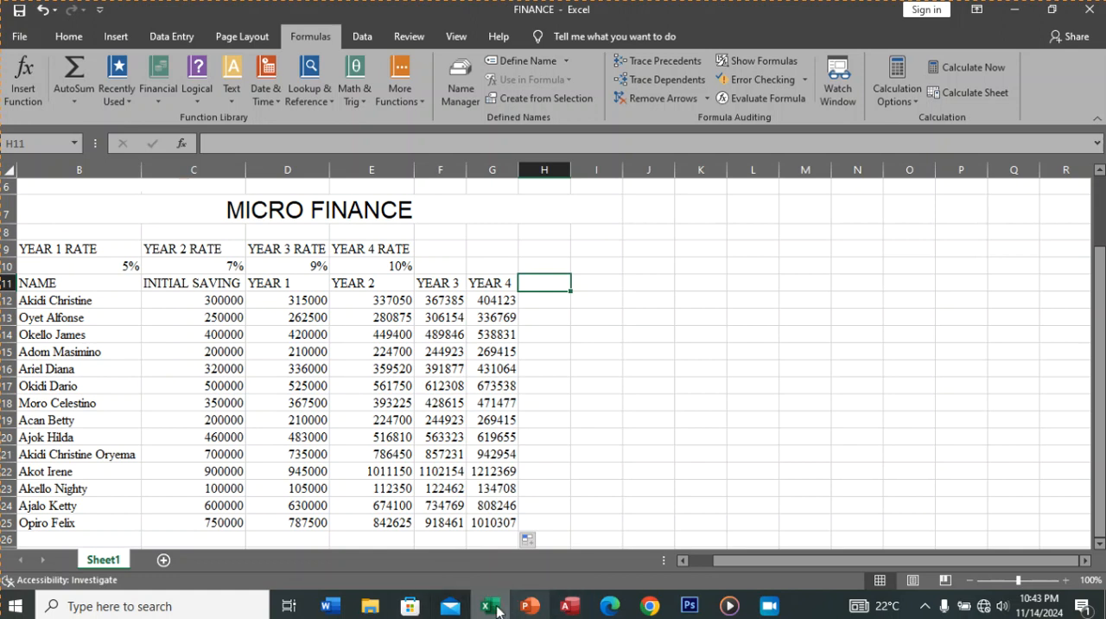
left_click(610, 607)
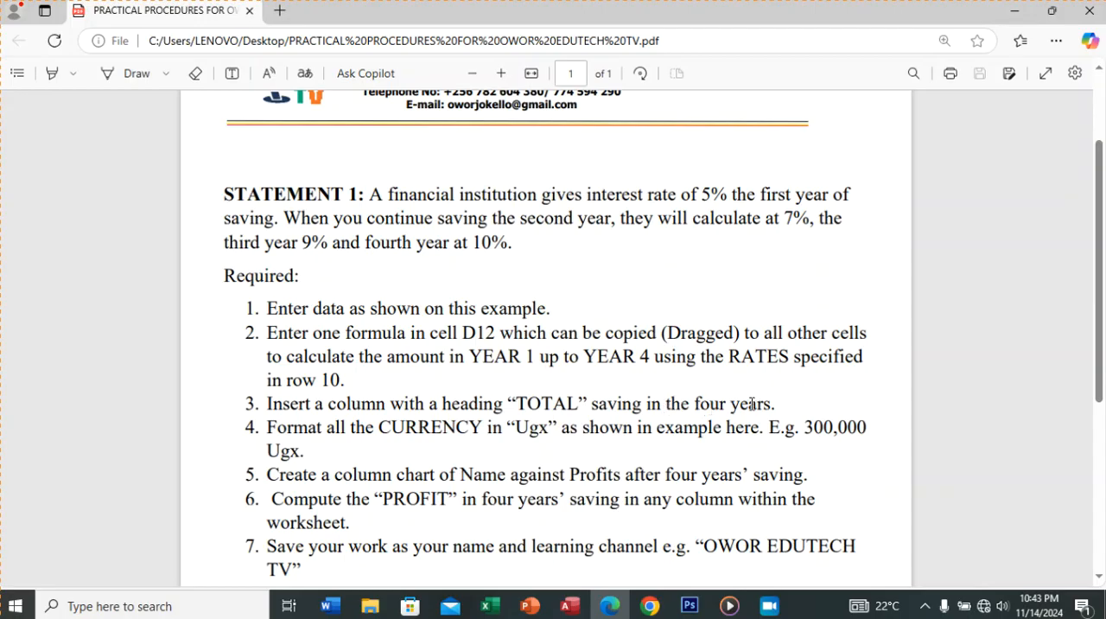
left_click(490, 605)
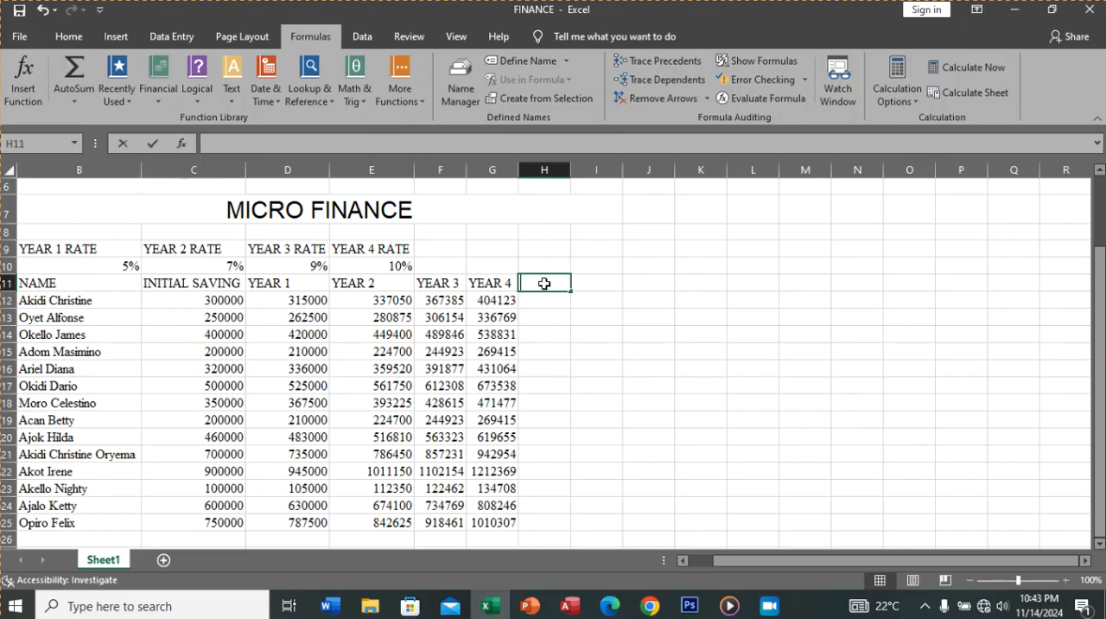
type("TOTAL SAVING")
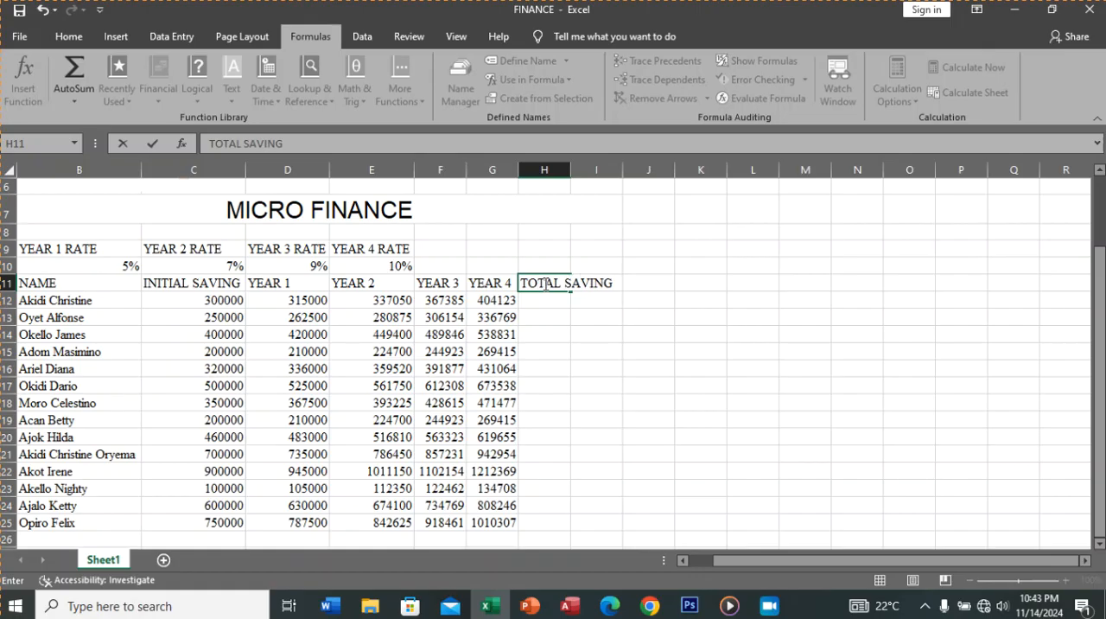
left_click(551, 307)
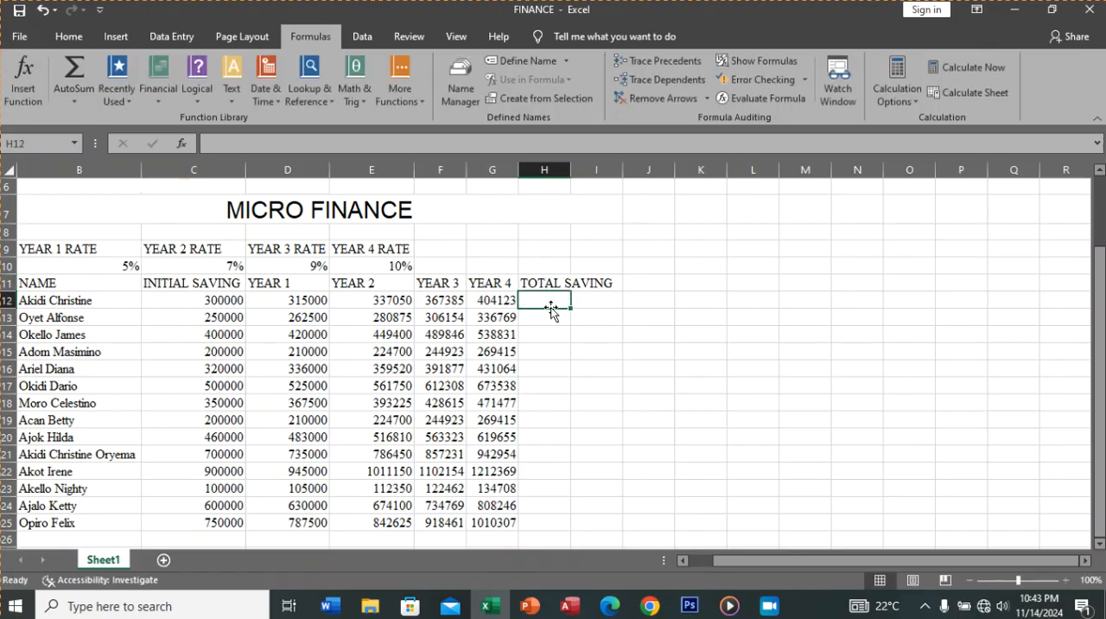
Step: Wrap the text of the TOTAL SAVING heading in H11
left_click(555, 281)
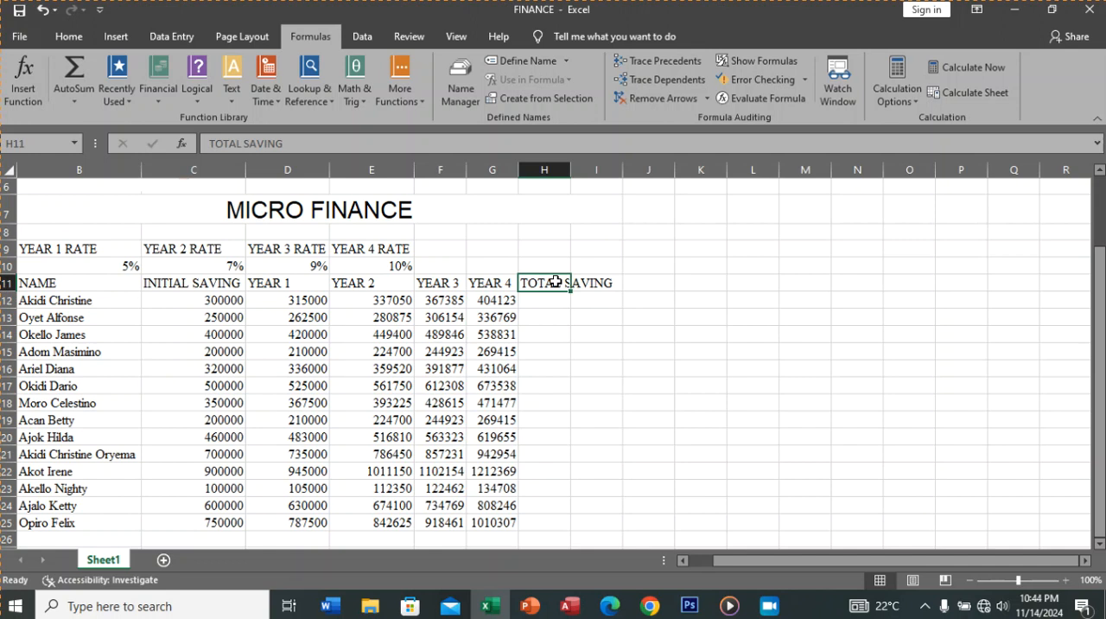
left_click(69, 37)
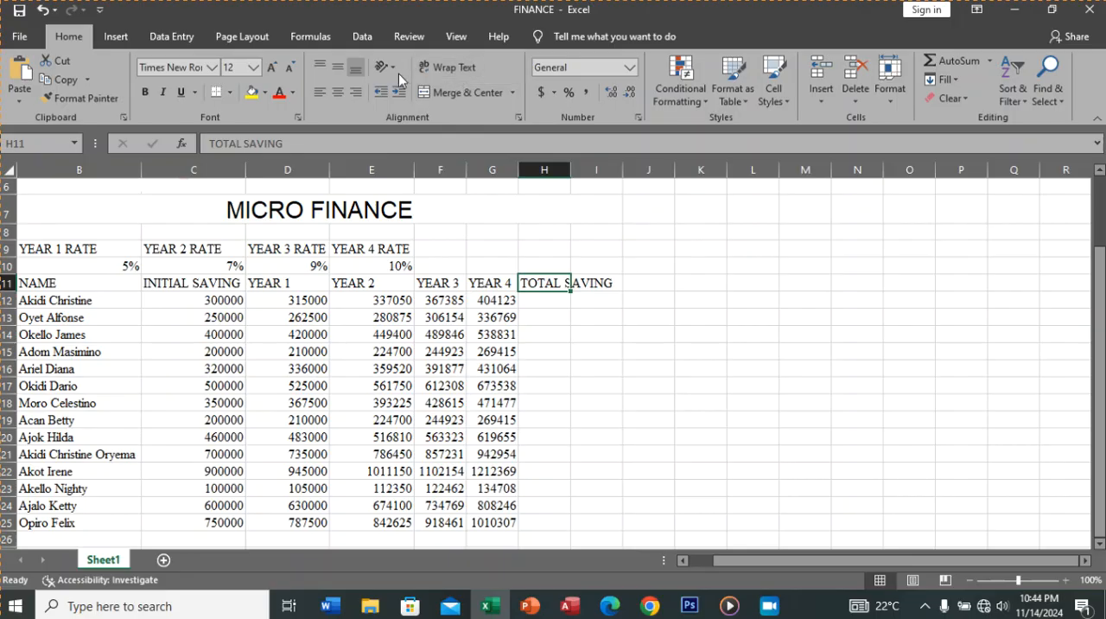
left_click(453, 67)
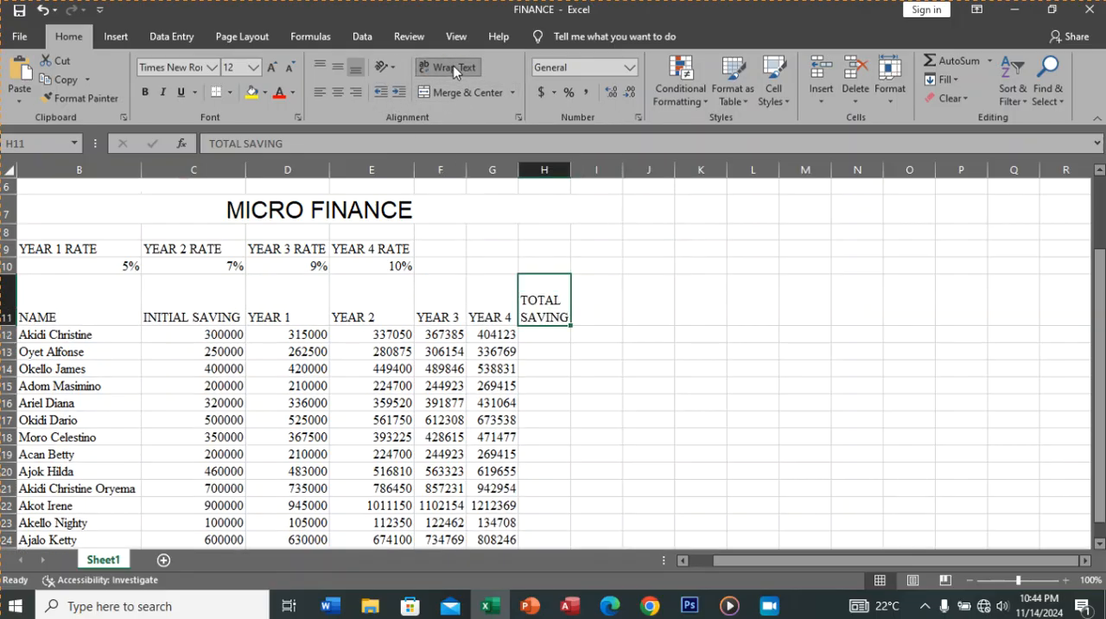
Step: Enter the formula =D12+E12+F12+G12 in H12 and copy it down the TOTAL SAVING column to row 25
left_click(546, 336)
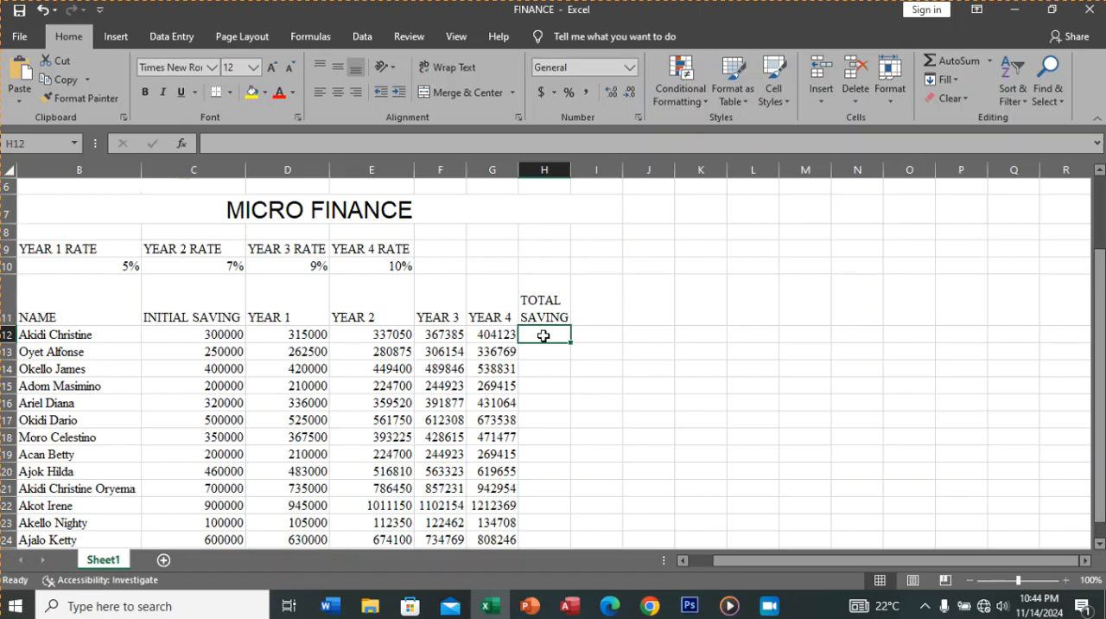
type("=")
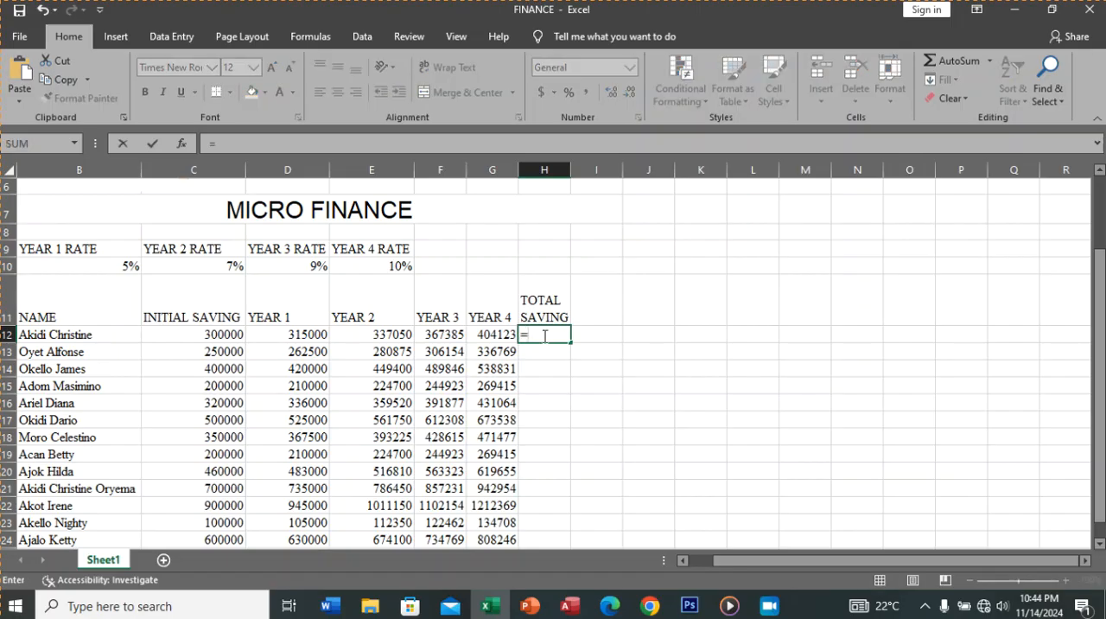
left_click(312, 336)
type("+")
left_click(363, 335)
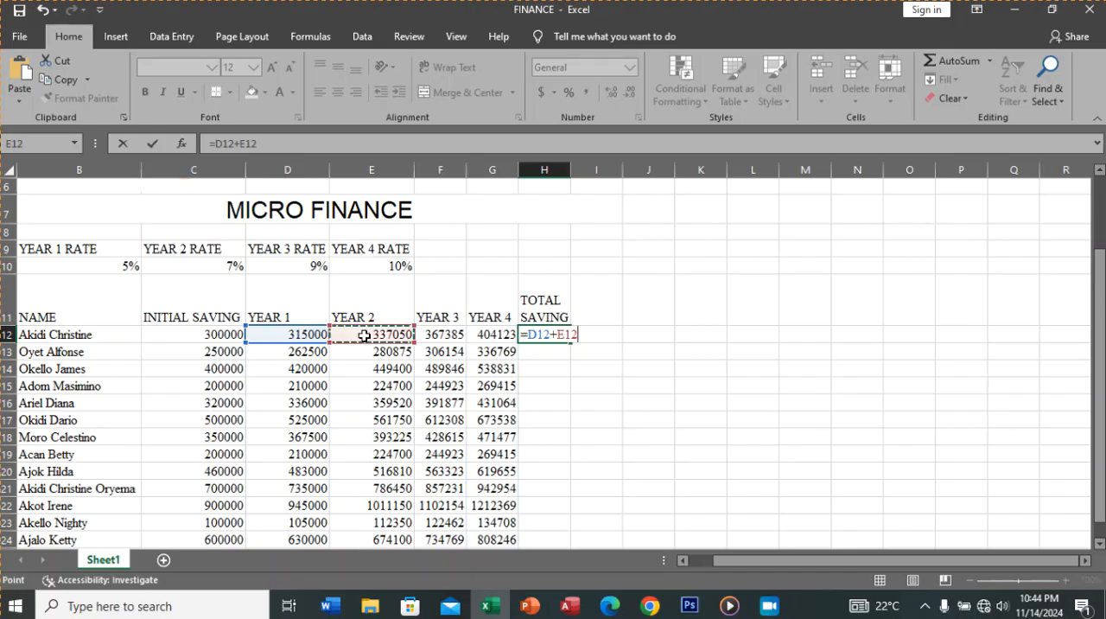
type("+")
left_click(432, 339)
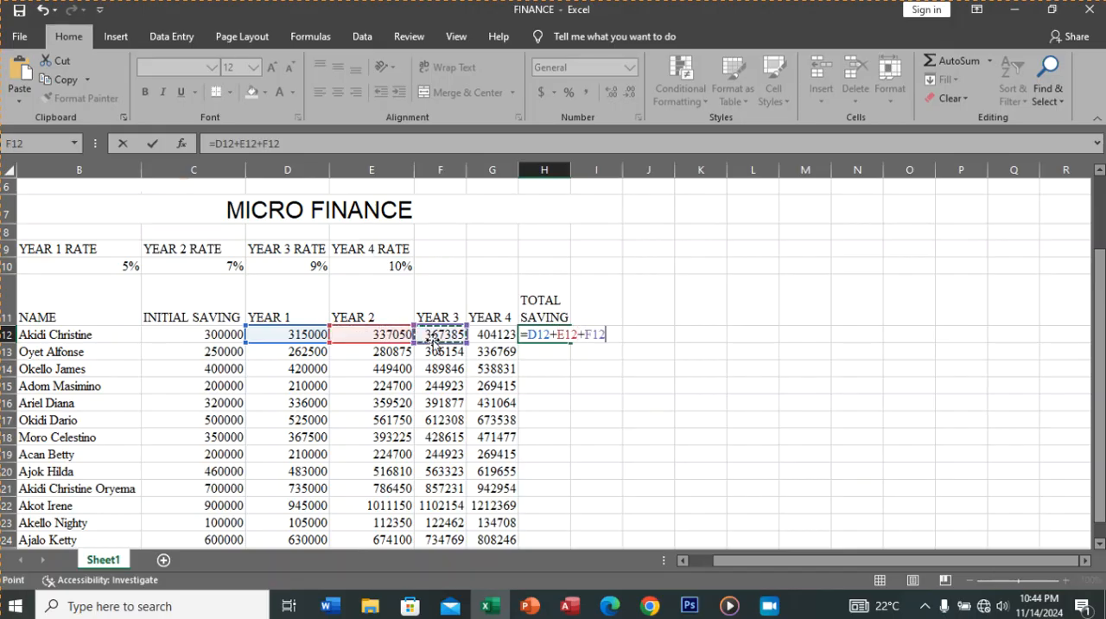
type("+")
left_click(482, 336)
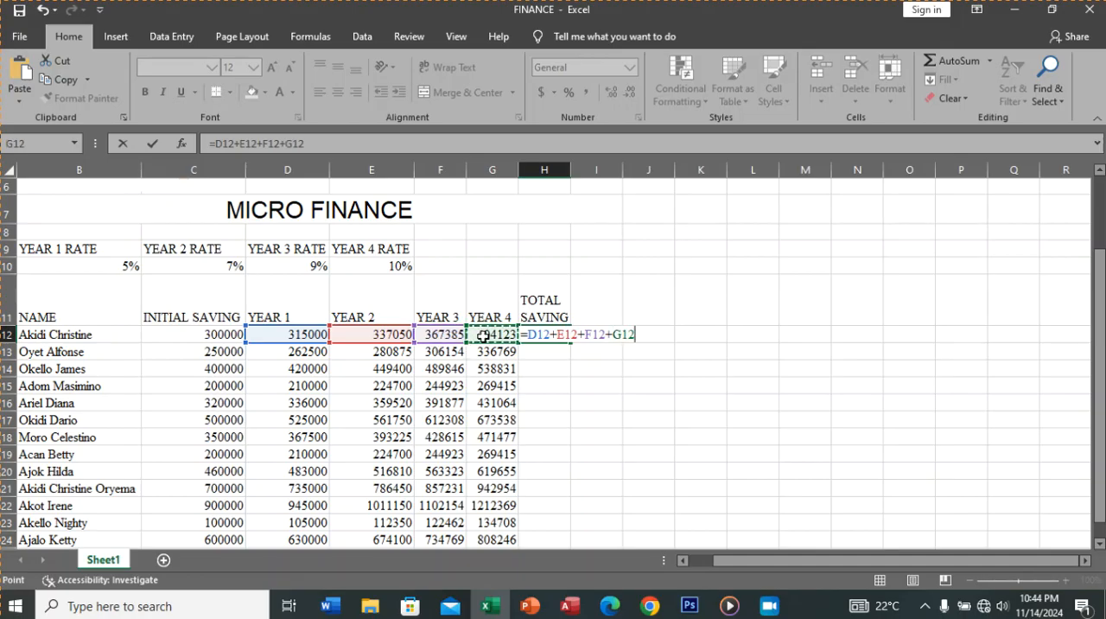
key("Return")
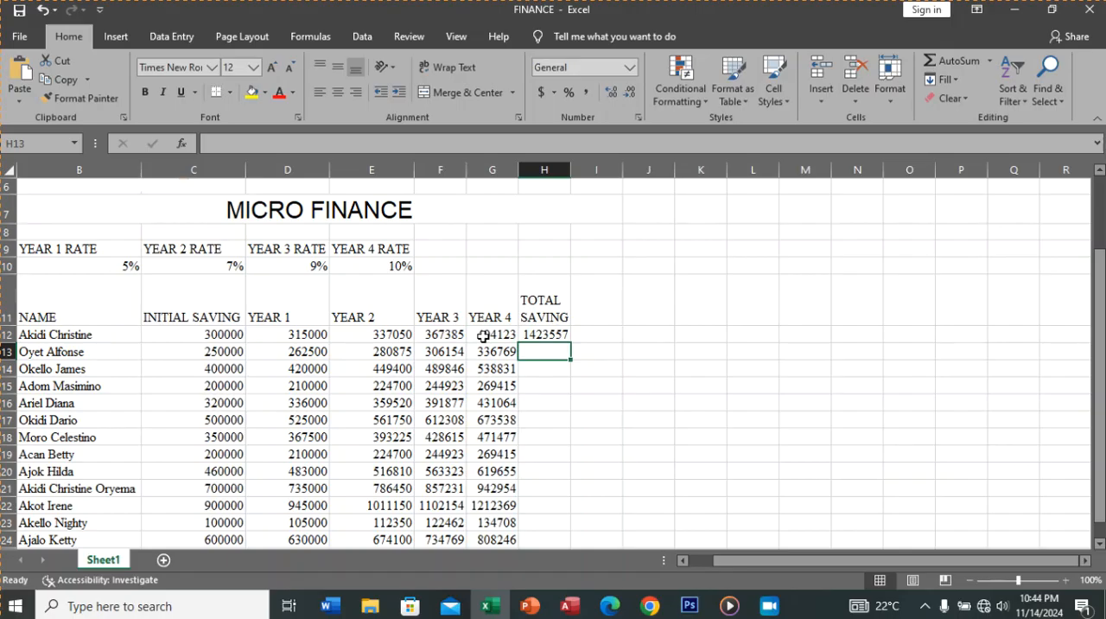
left_click(534, 333)
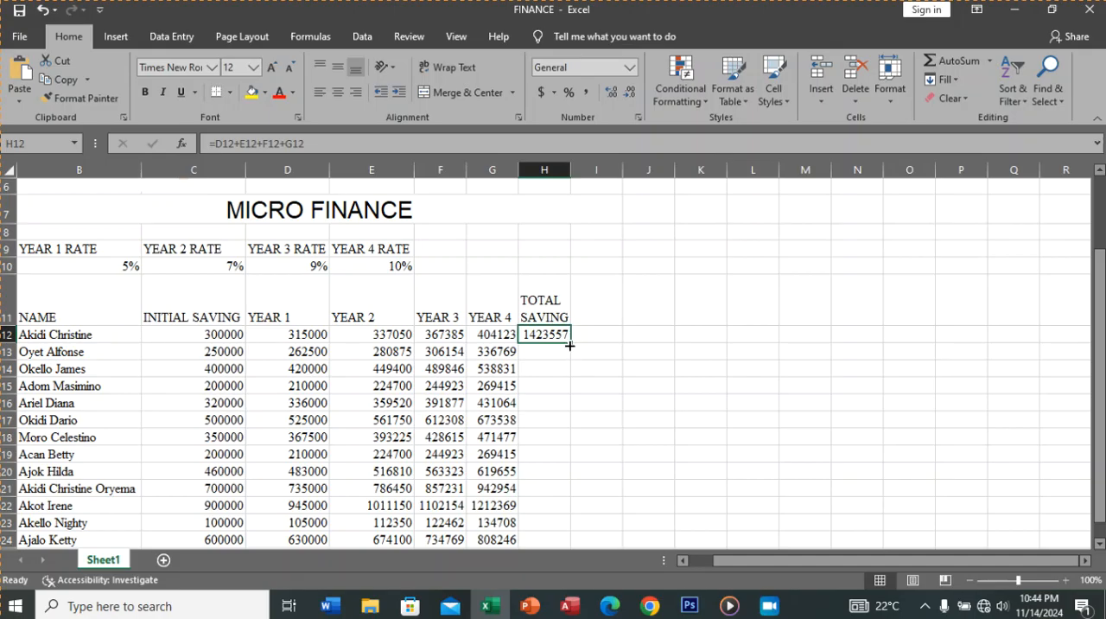
double_click(569, 343)
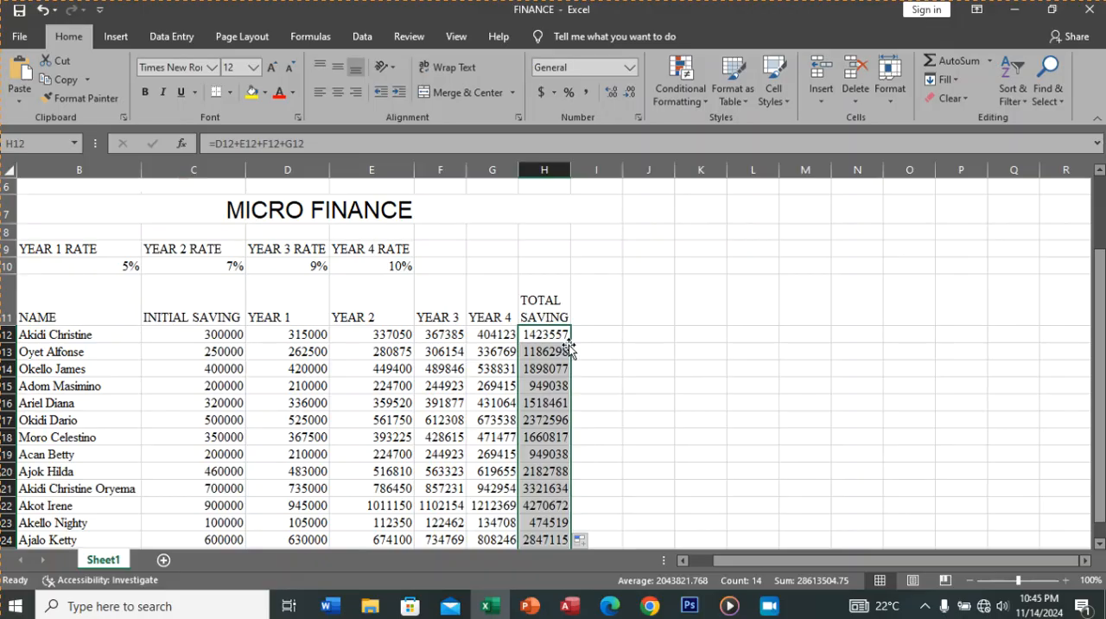
Step: Undo the fill of the total formula and clear the formula from H12
left_click(42, 10)
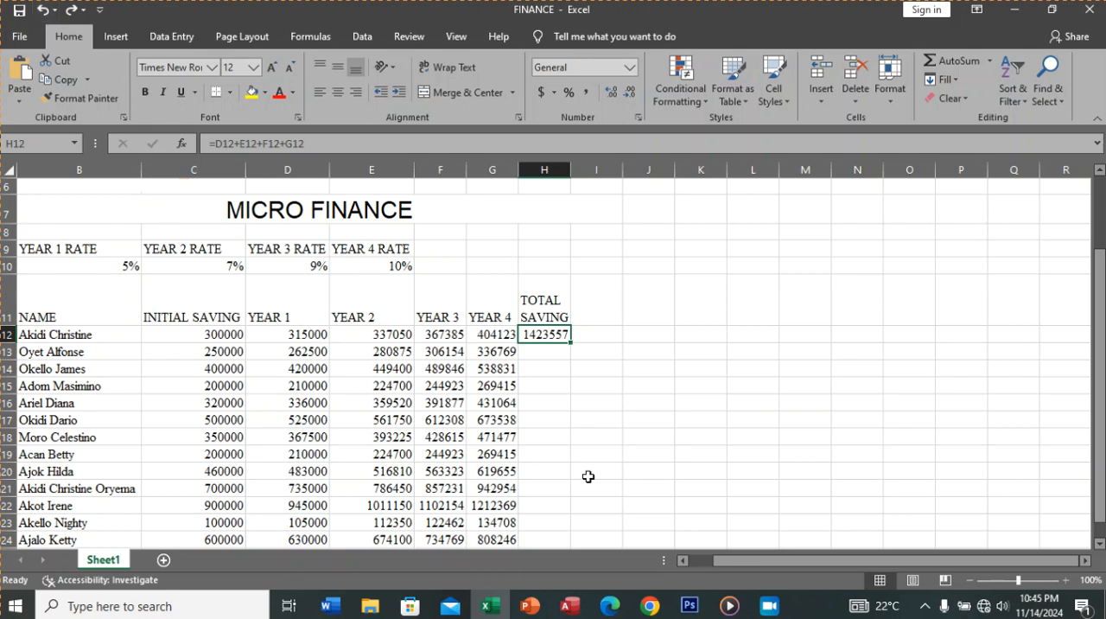
key("BackSpace")
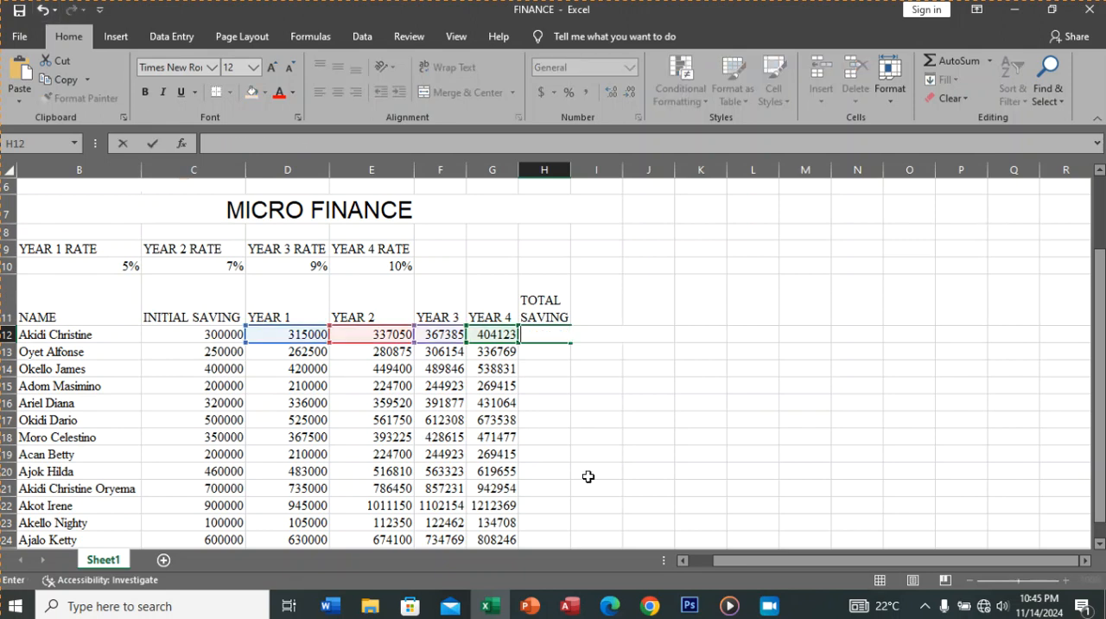
left_click(580, 477)
Step: Enter the formula =SUM(D12:G12) in H12 and copy it down the TOTAL SAVING column to row 25
left_click(537, 338)
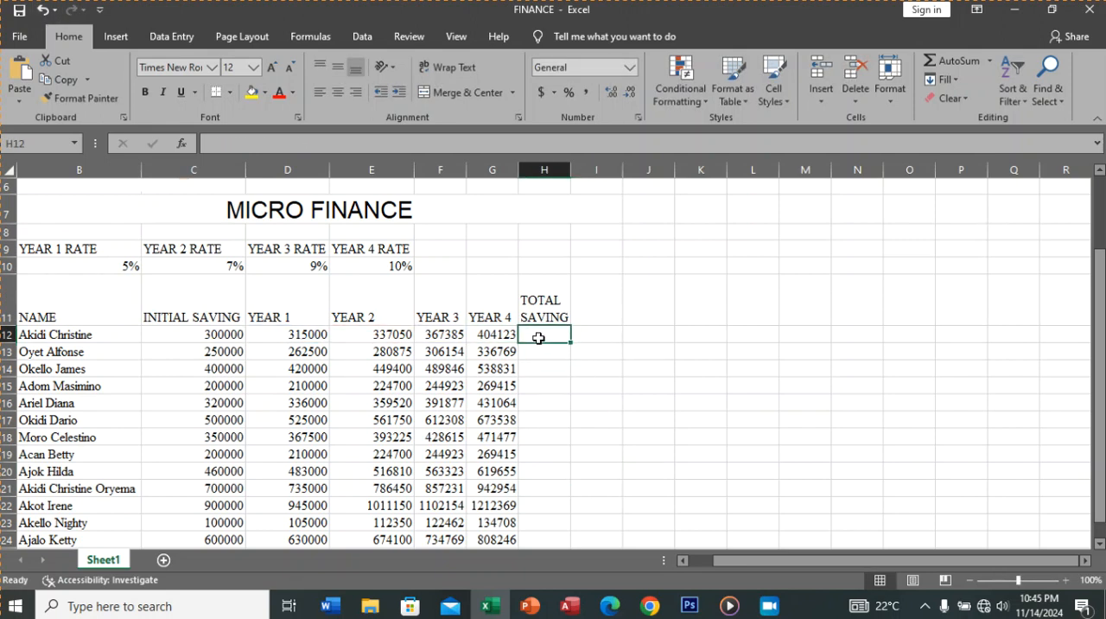
type("=")
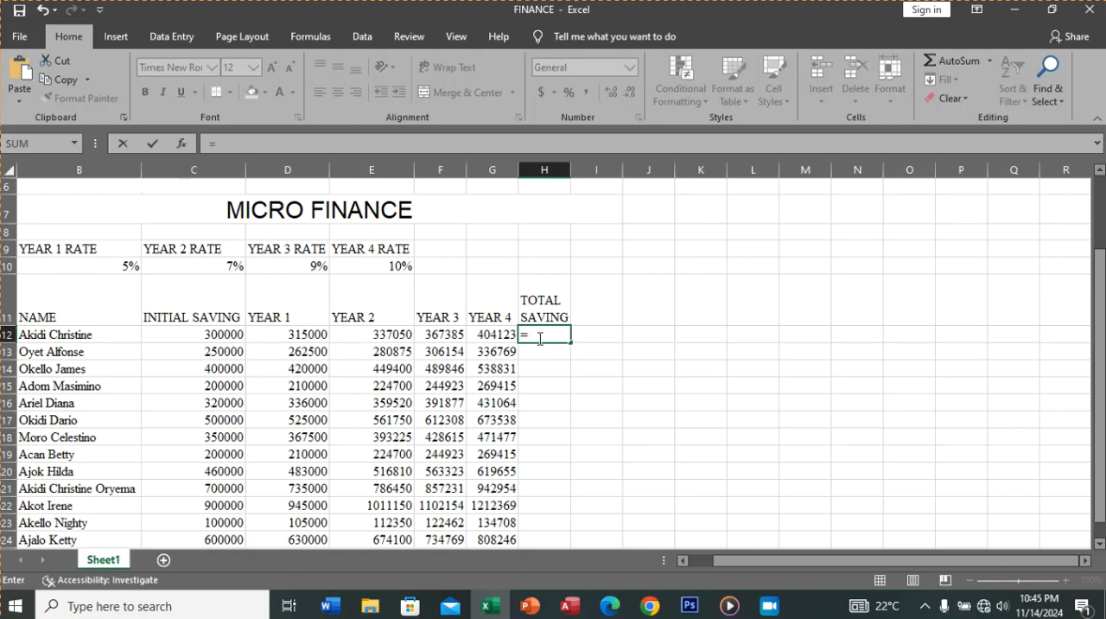
type("SUM")
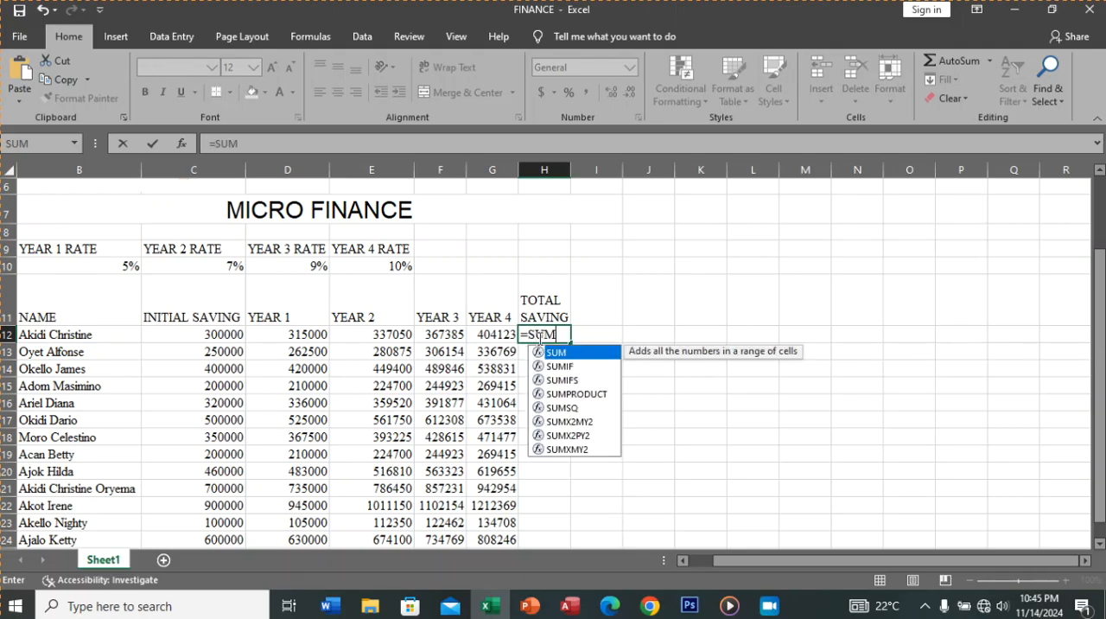
type("(")
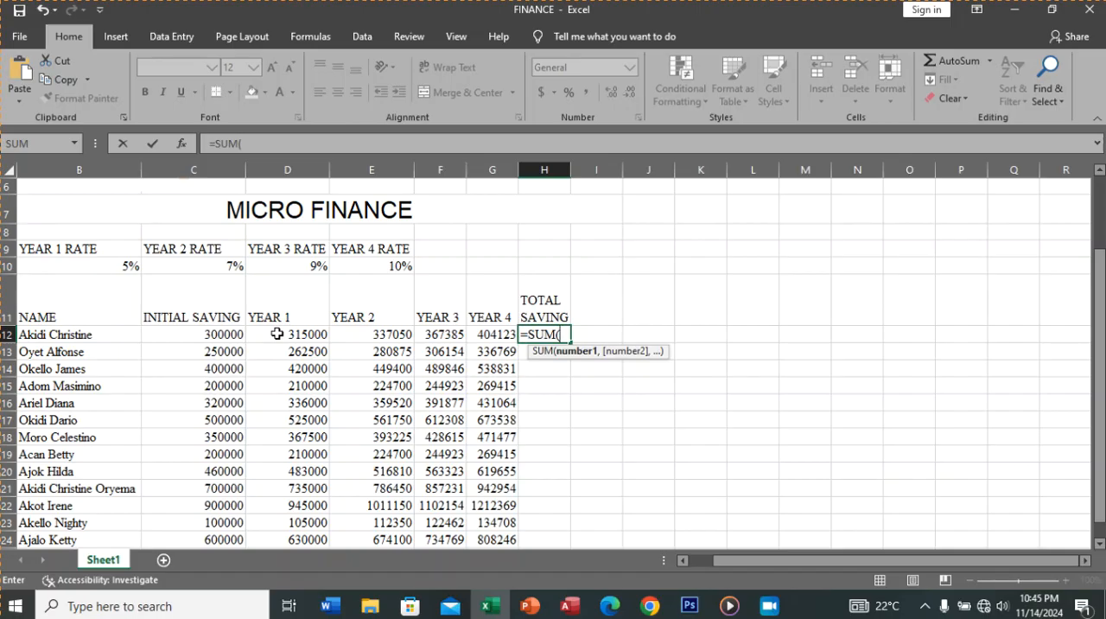
left_click_drag(277, 335, 480, 334)
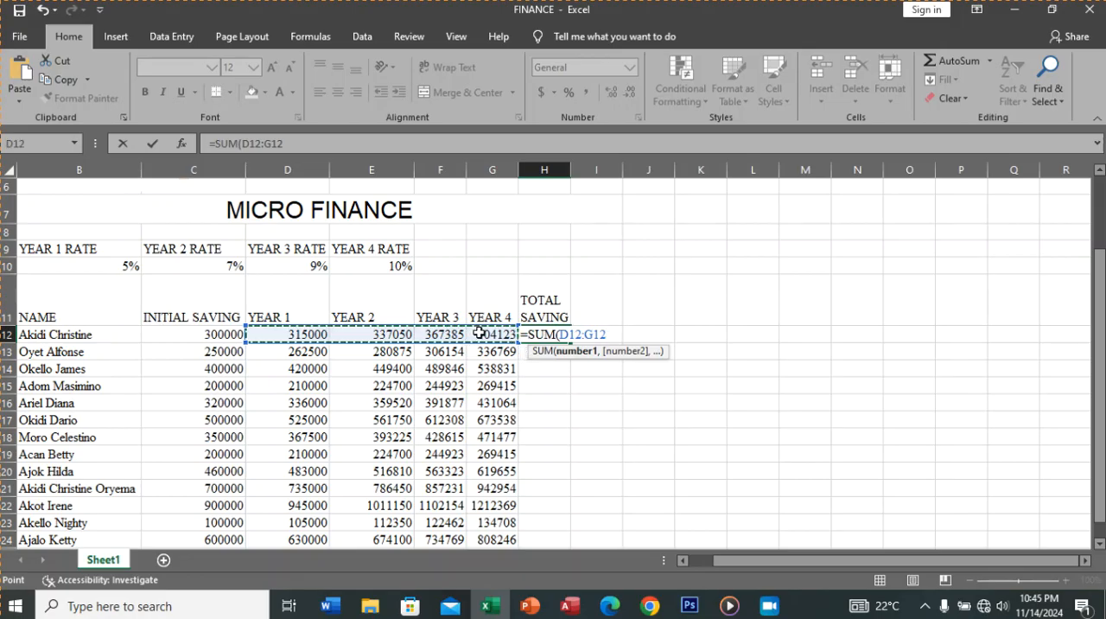
left_click(153, 147)
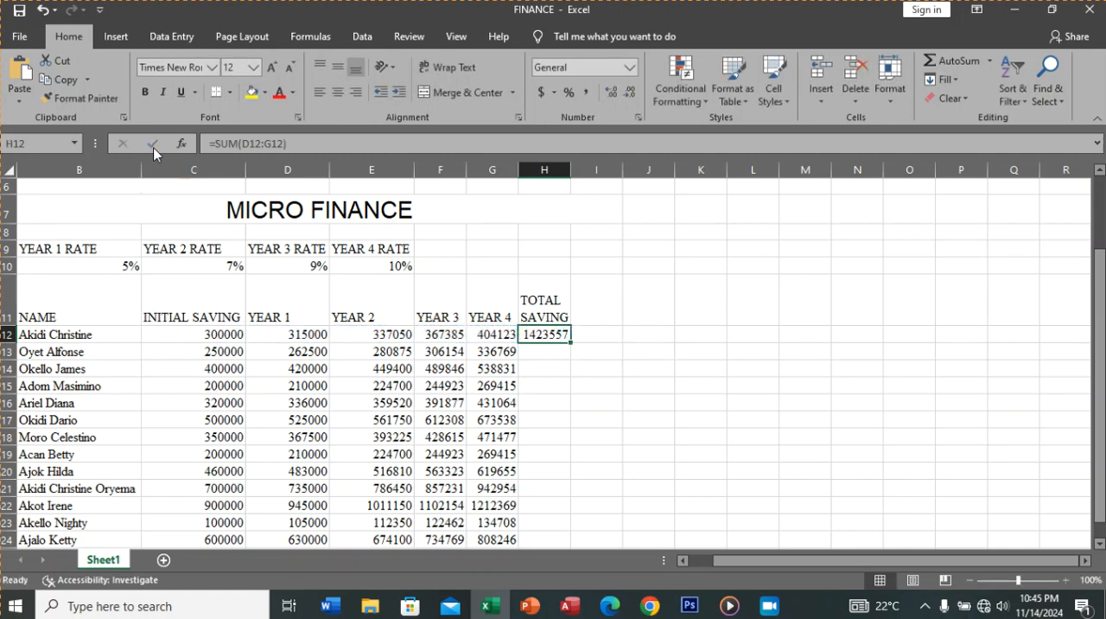
double_click(569, 344)
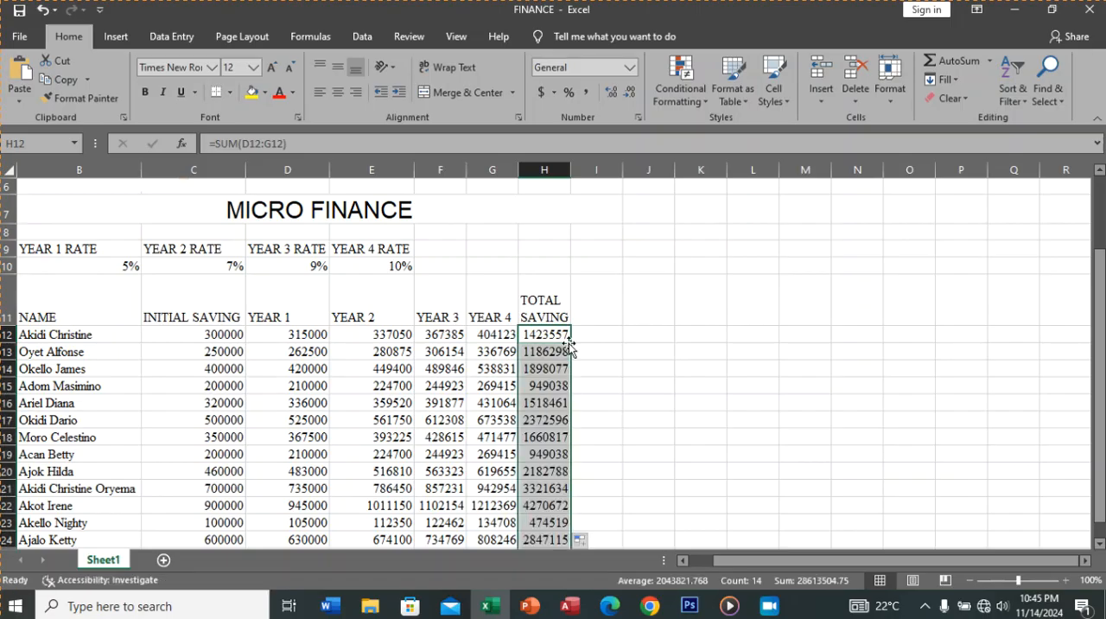
left_click(611, 363)
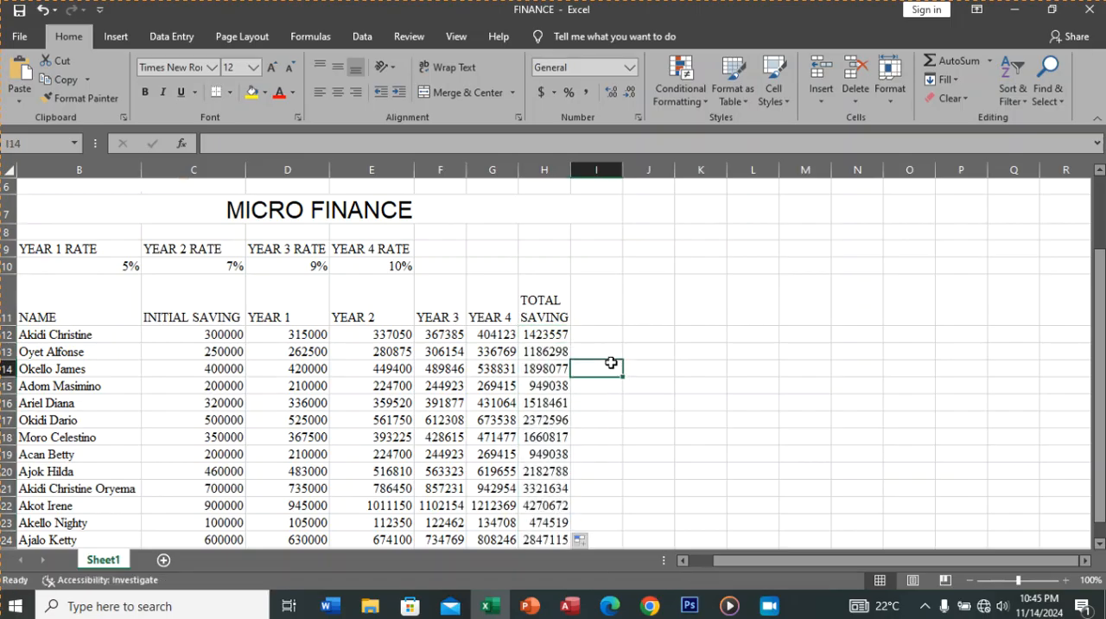
Step: Check the profit requirement in the practical procedures PDF in Edge, and enter the heading PROFITS in I11 of the Excel sheet
left_click(595, 315)
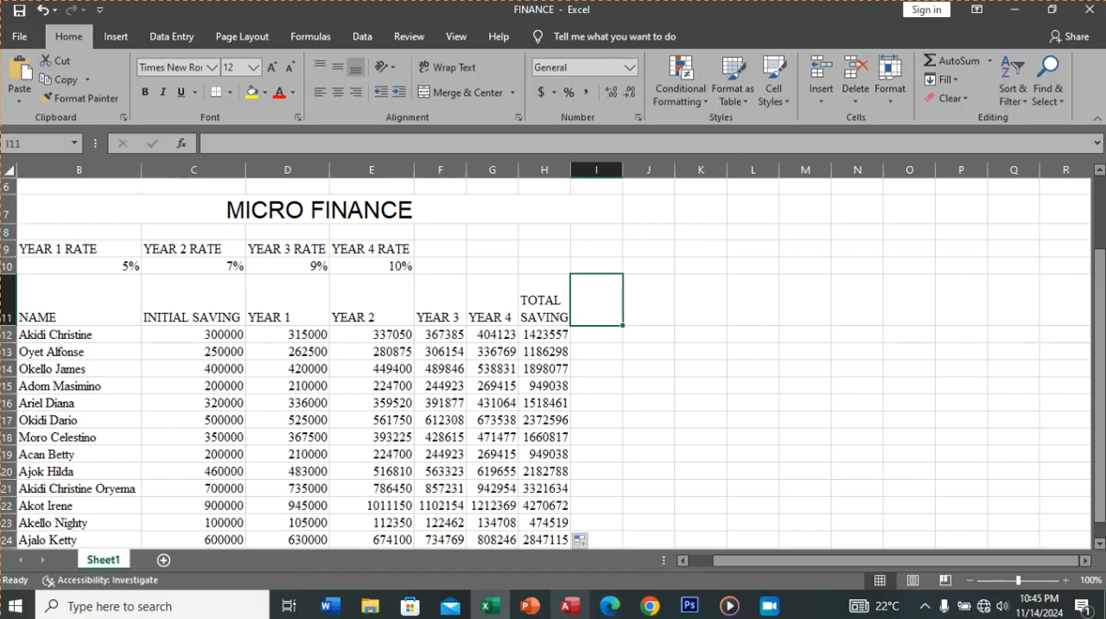
left_click(610, 606)
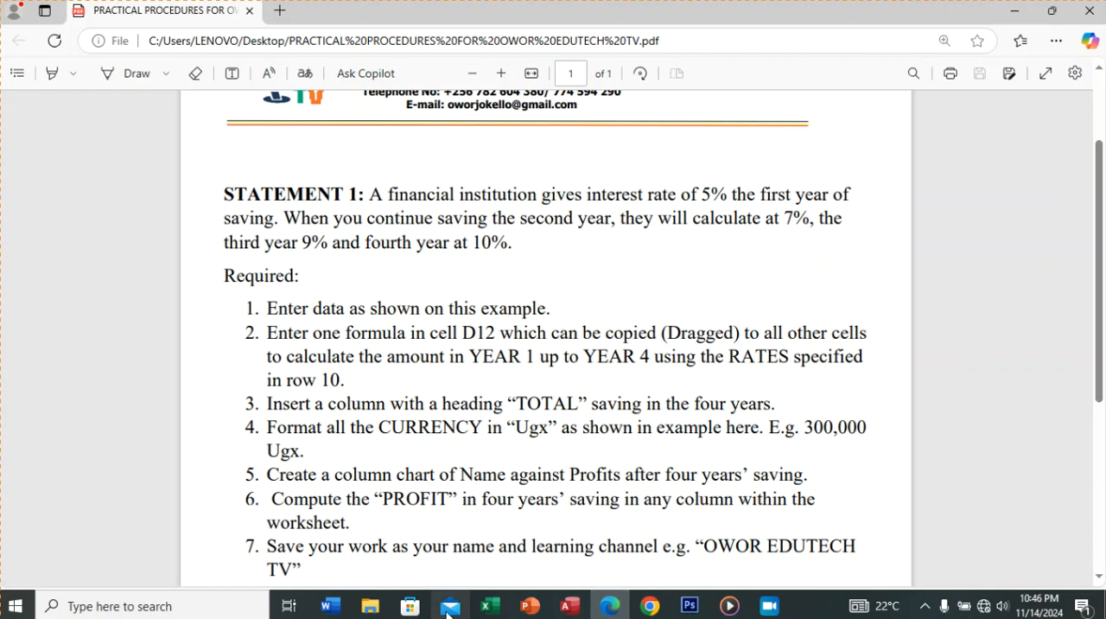
left_click(491, 607)
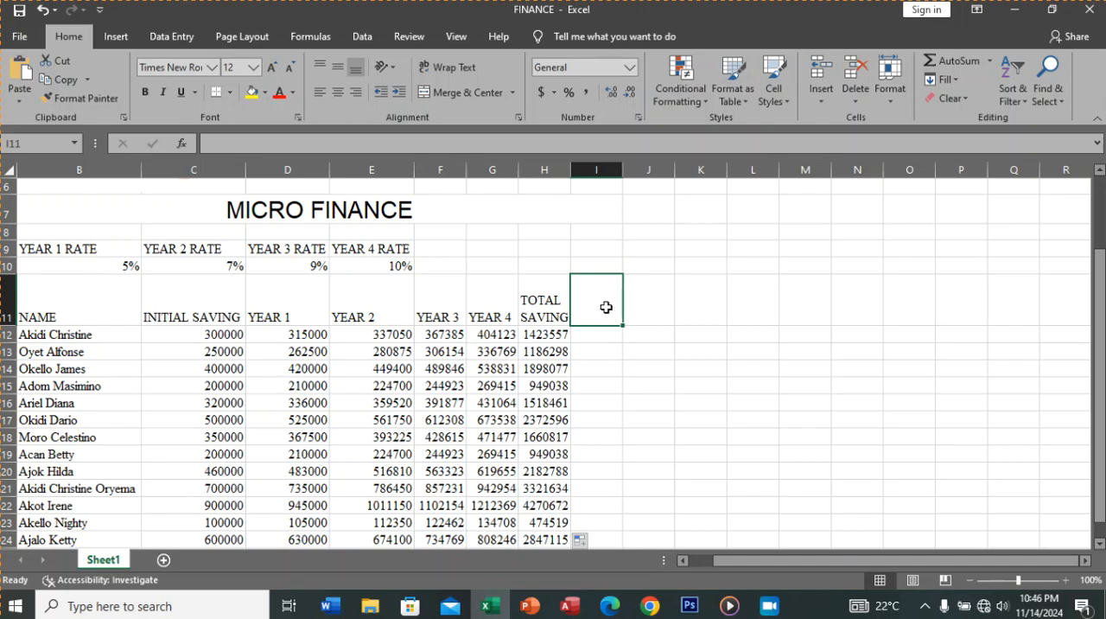
type("PROFI")
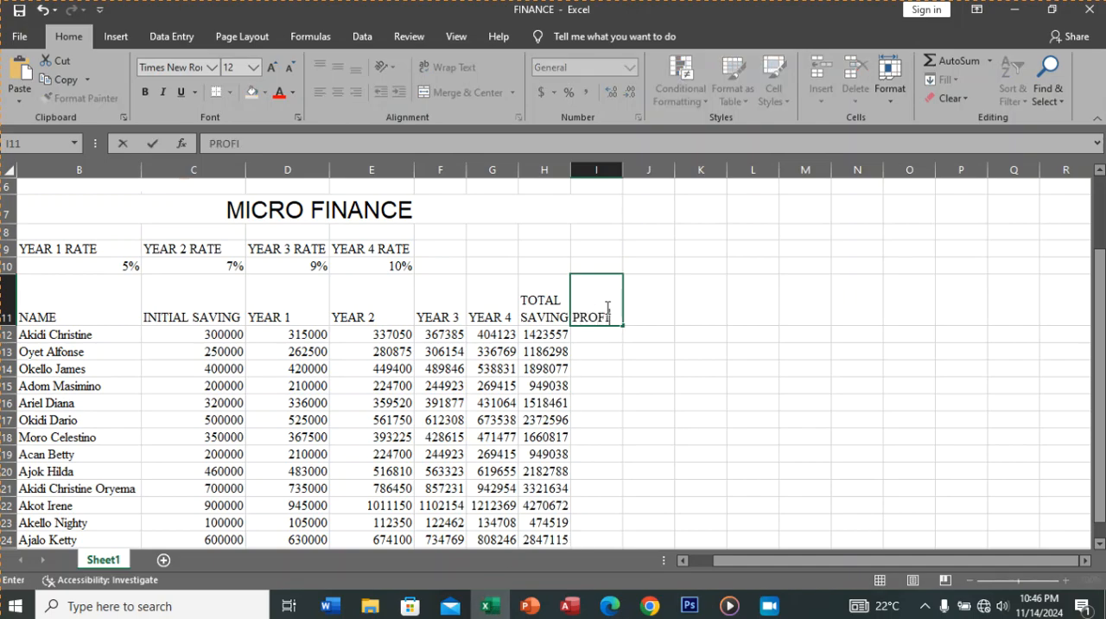
type("TS")
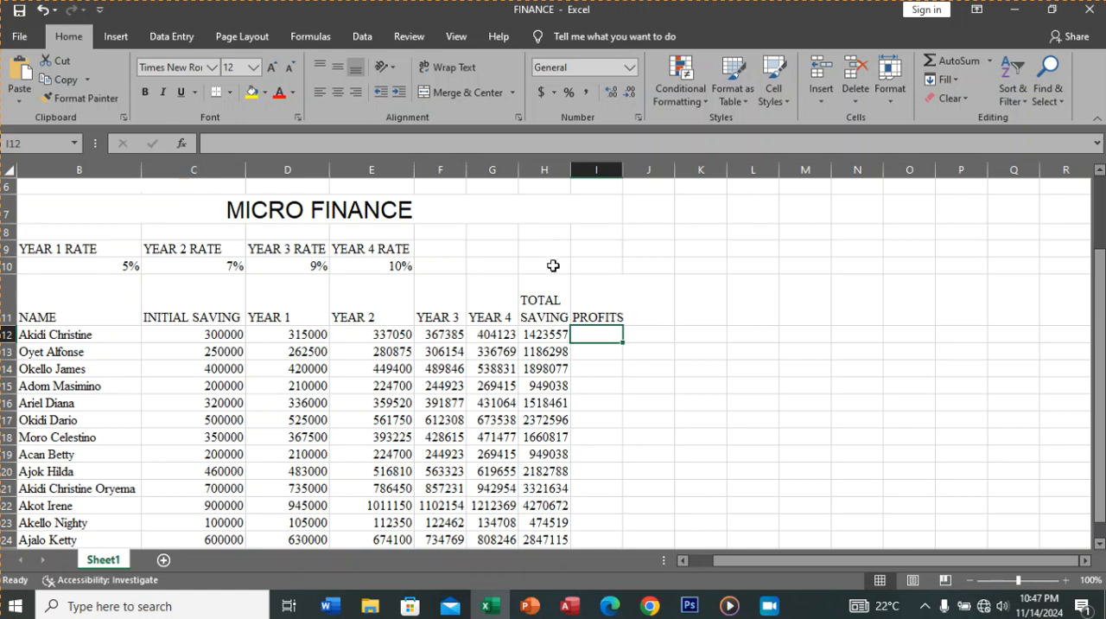
Step: Calculate the profit in I12 with =H12-C12 and copy the formula down the PROFITS column to row 25
left_click(549, 294)
left_click_drag(546, 336, 548, 510)
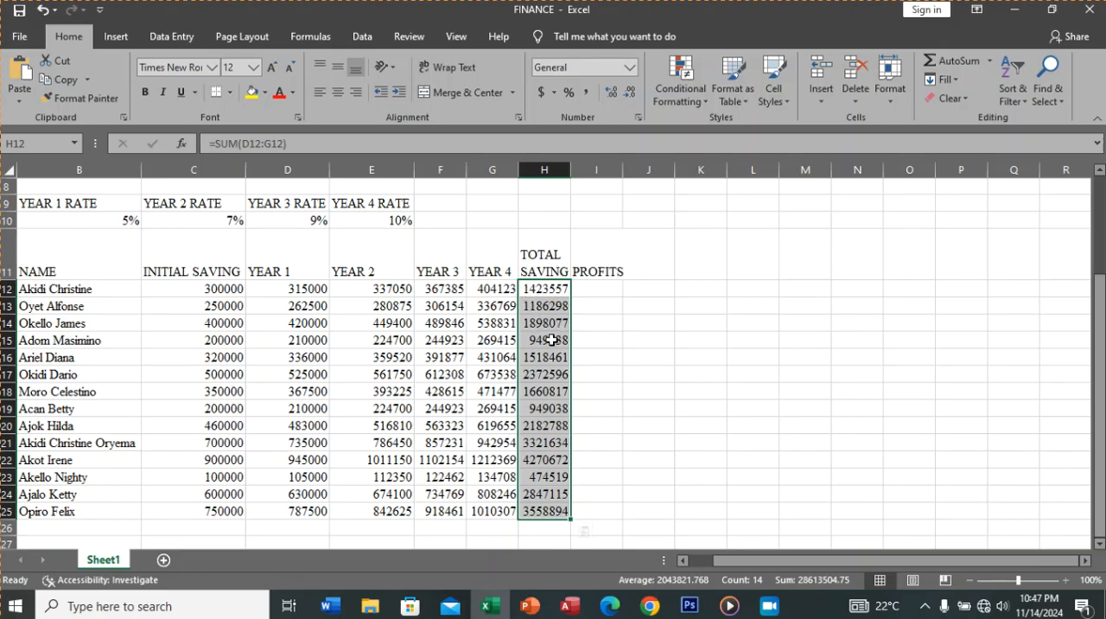
left_click(587, 291)
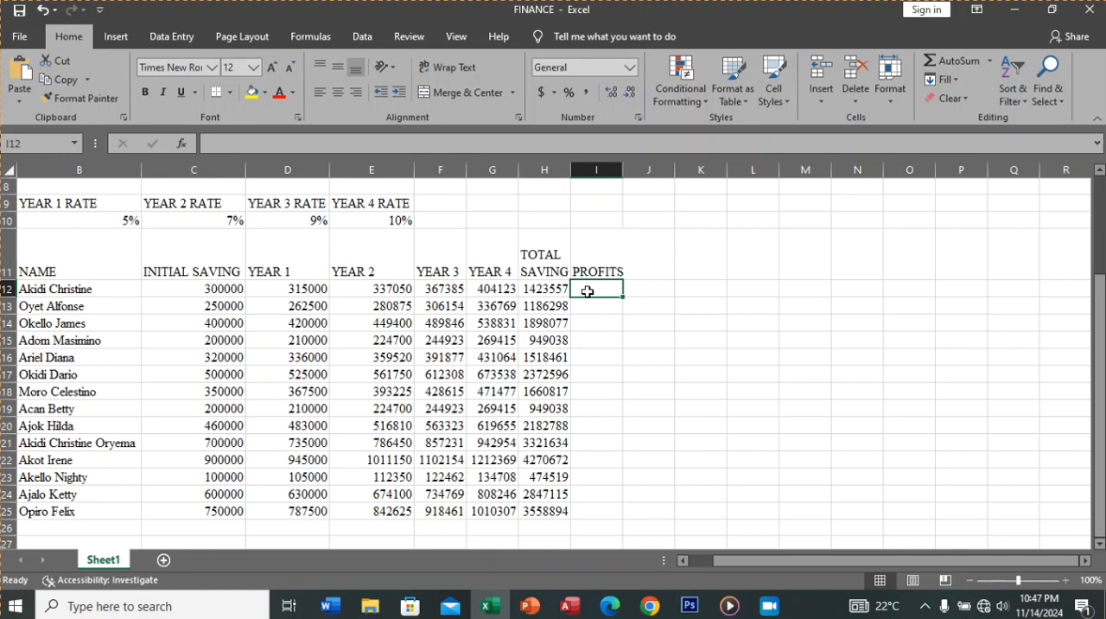
type("=")
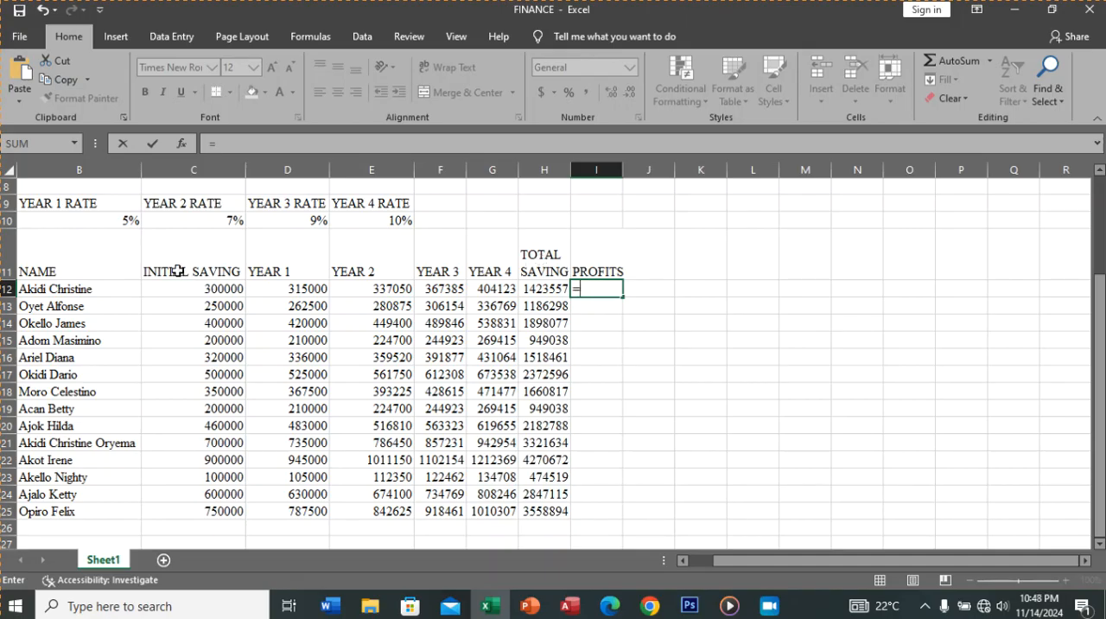
left_click(545, 289)
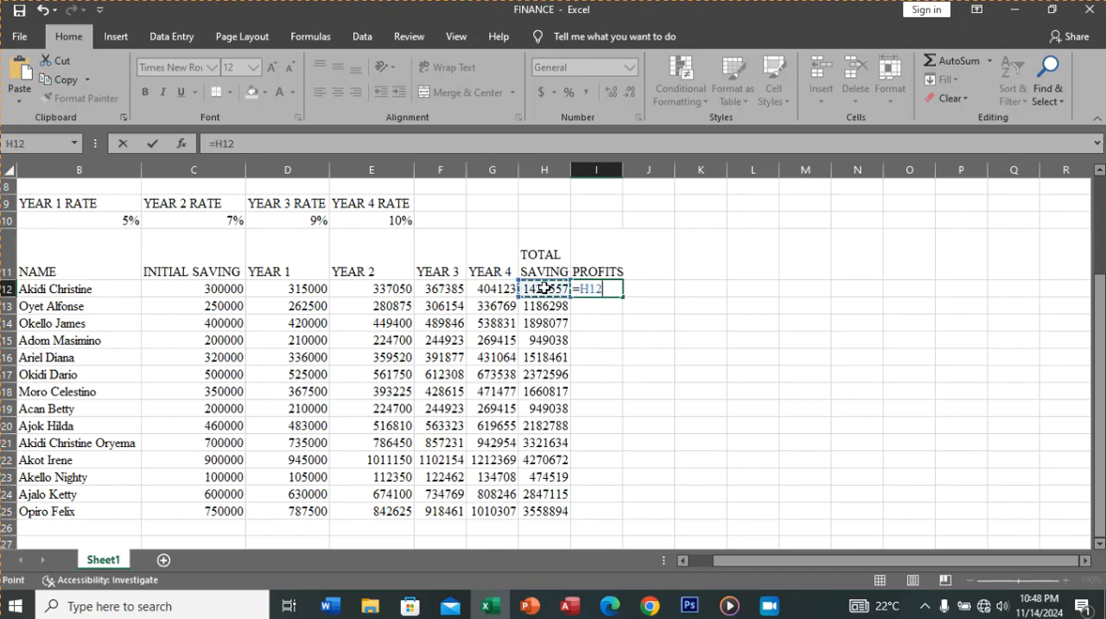
type("-")
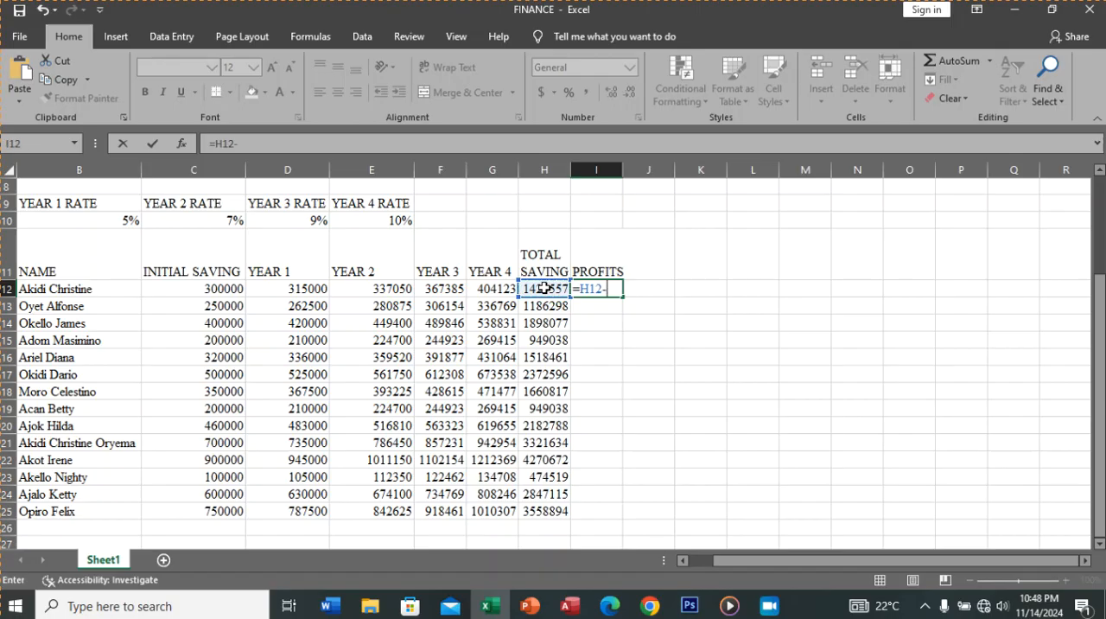
left_click(231, 290)
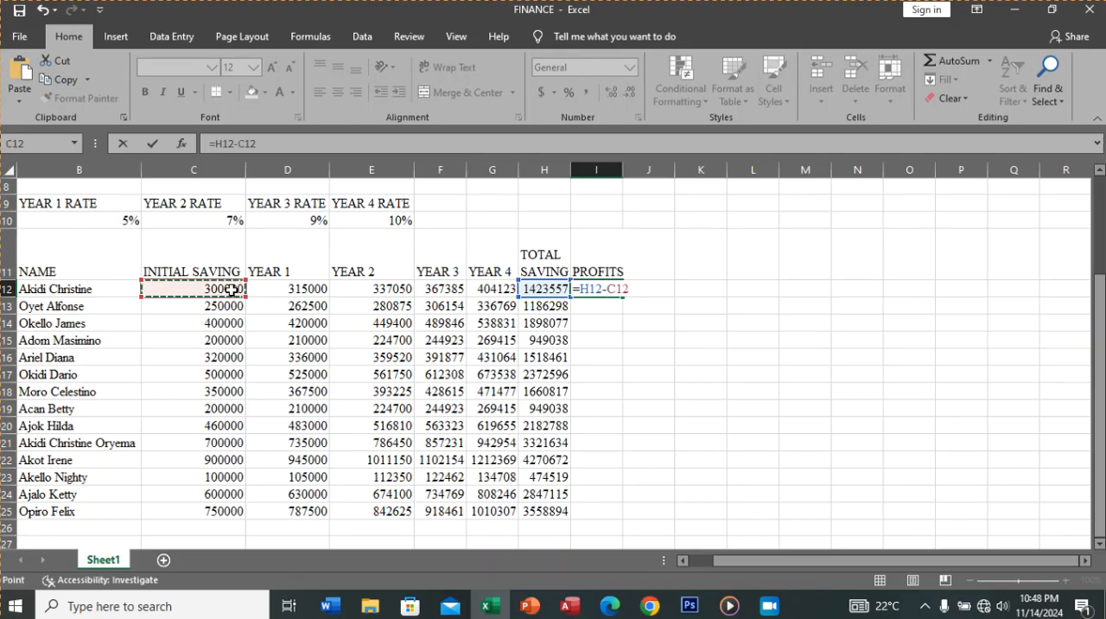
left_click(158, 145)
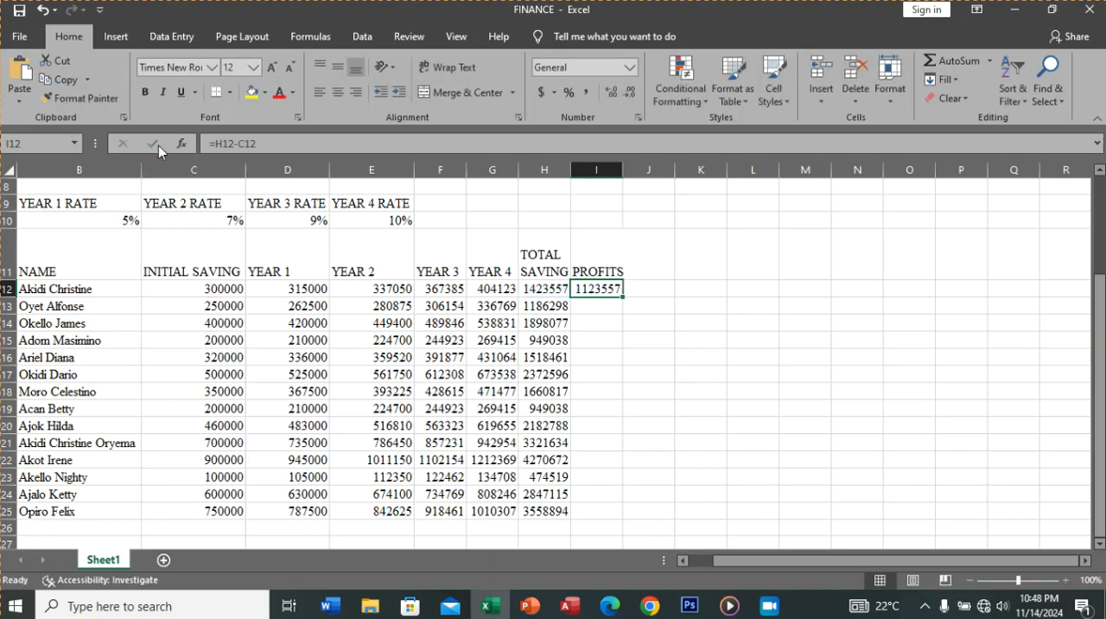
double_click(622, 297)
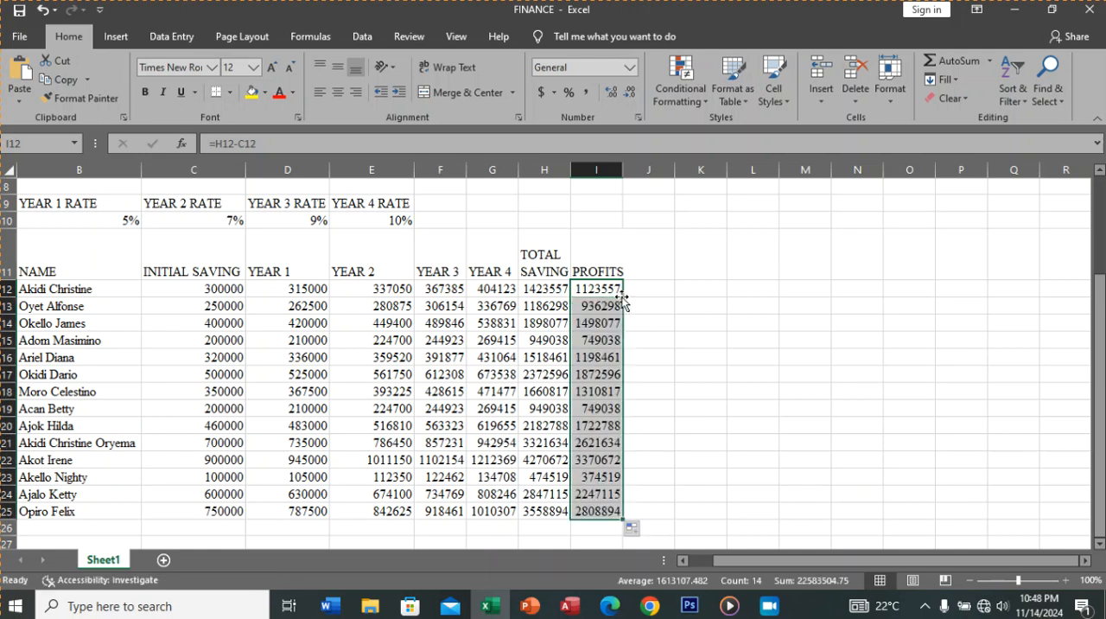
left_click(637, 344)
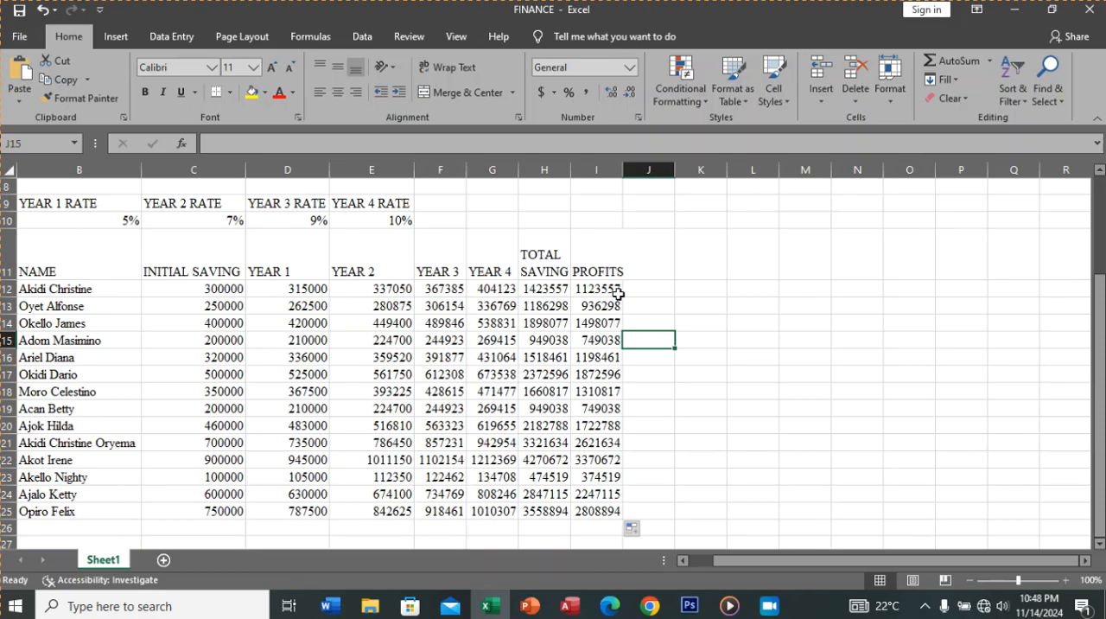
Step: Check the currency format requirement in the practical procedures PDF in Edge, and select the amounts C12:I25 in the Excel sheet
left_click(614, 605)
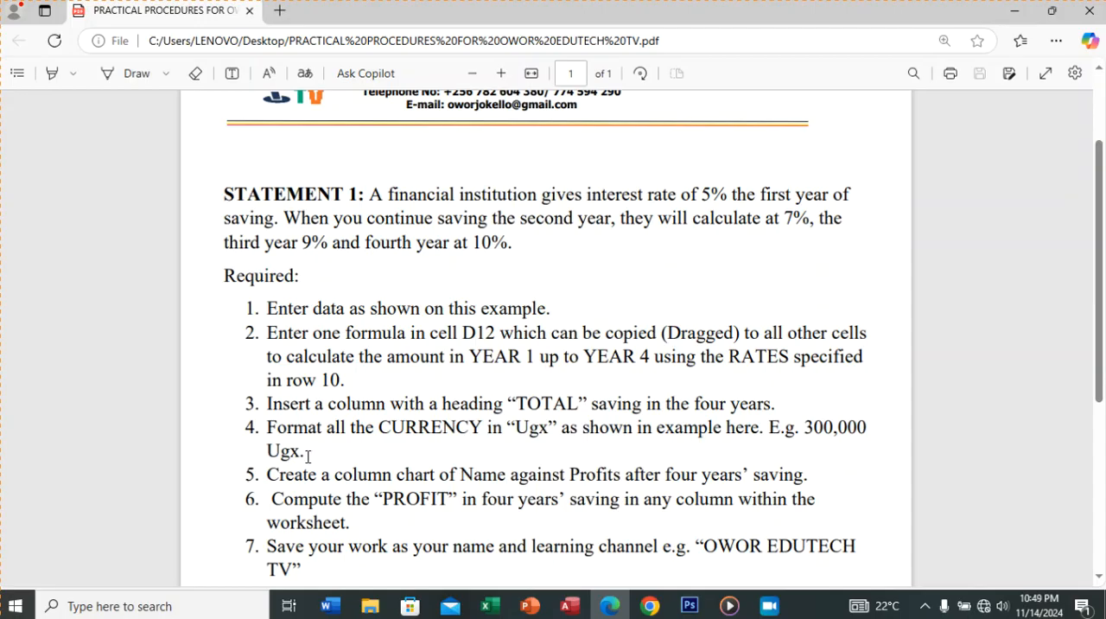
left_click(488, 607)
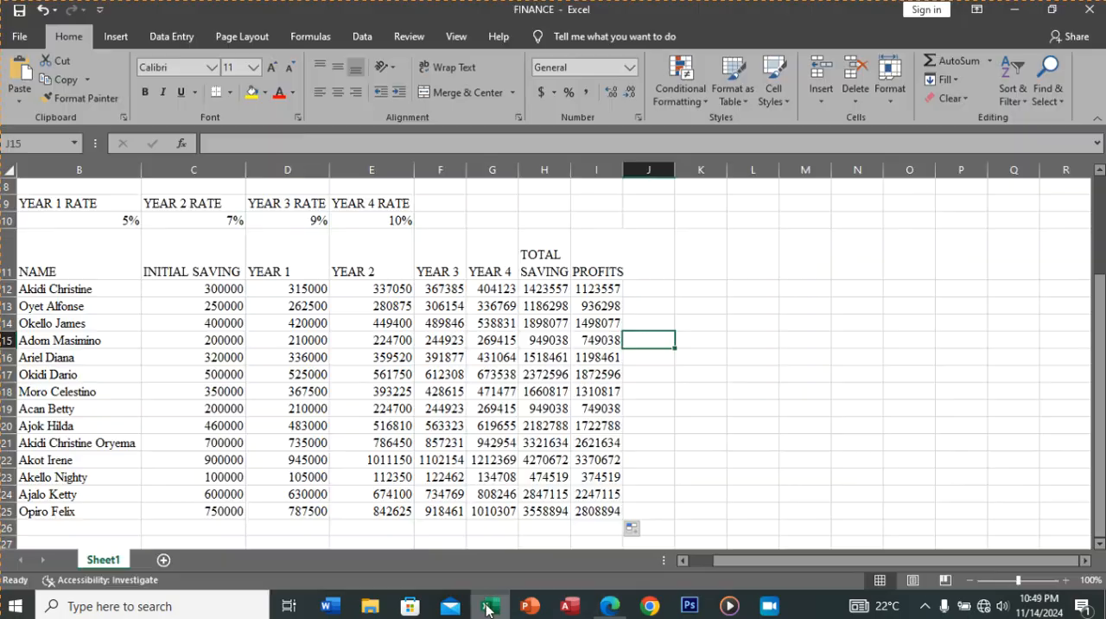
left_click(192, 285)
left_click_drag(211, 292, 599, 507)
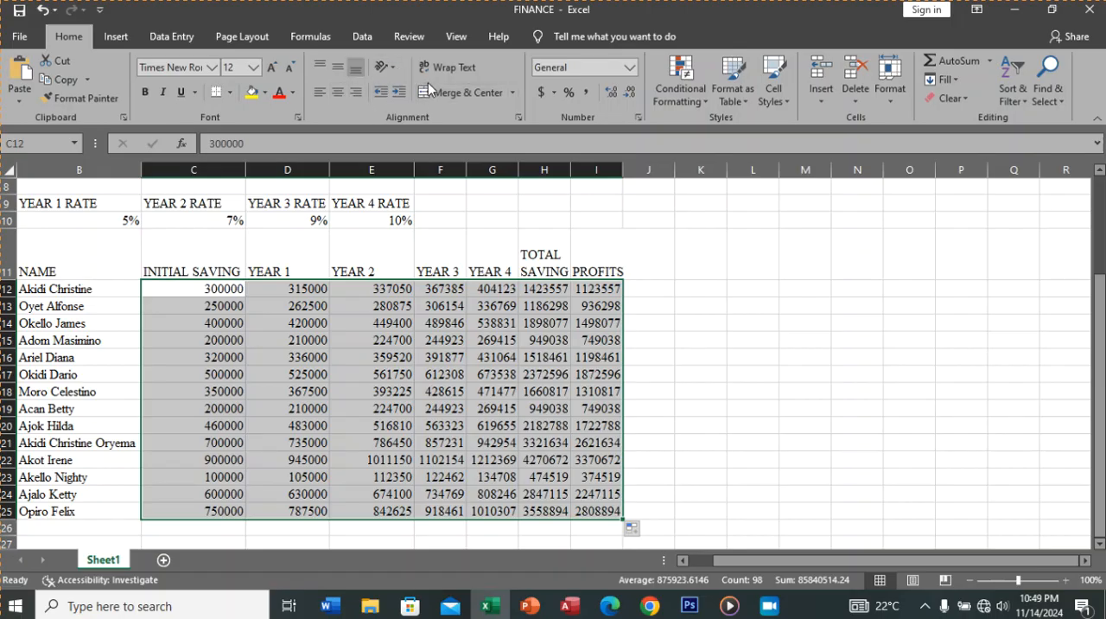
Step: Try the Currency format and the Accounting format with the UGX symbol on C12:I25, and undo both formats
left_click(631, 70)
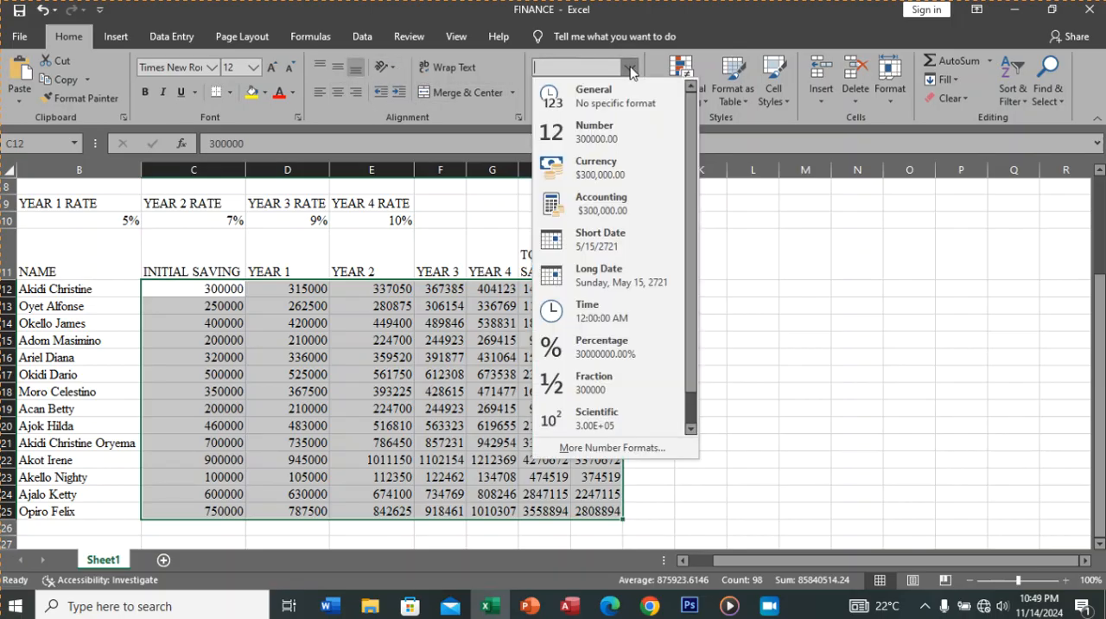
left_click(603, 164)
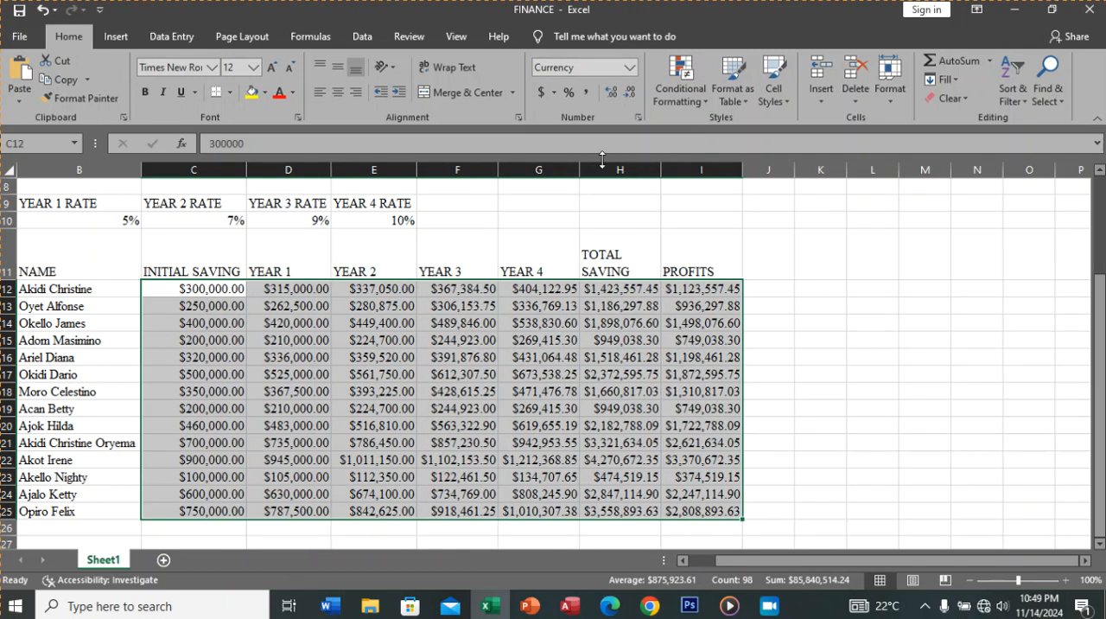
left_click(554, 93)
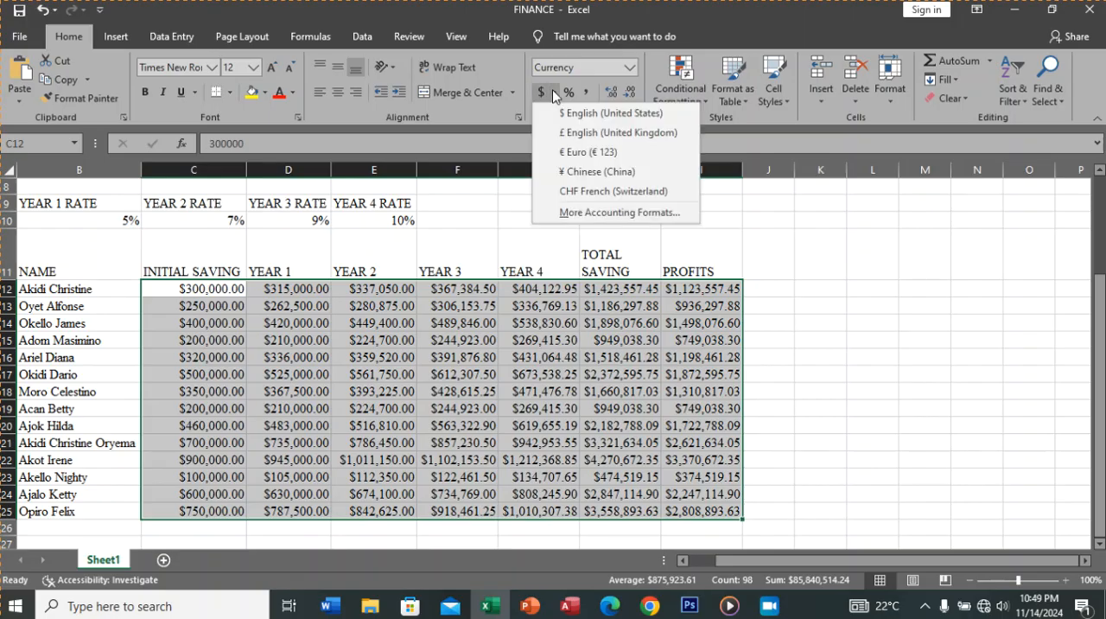
left_click(594, 212)
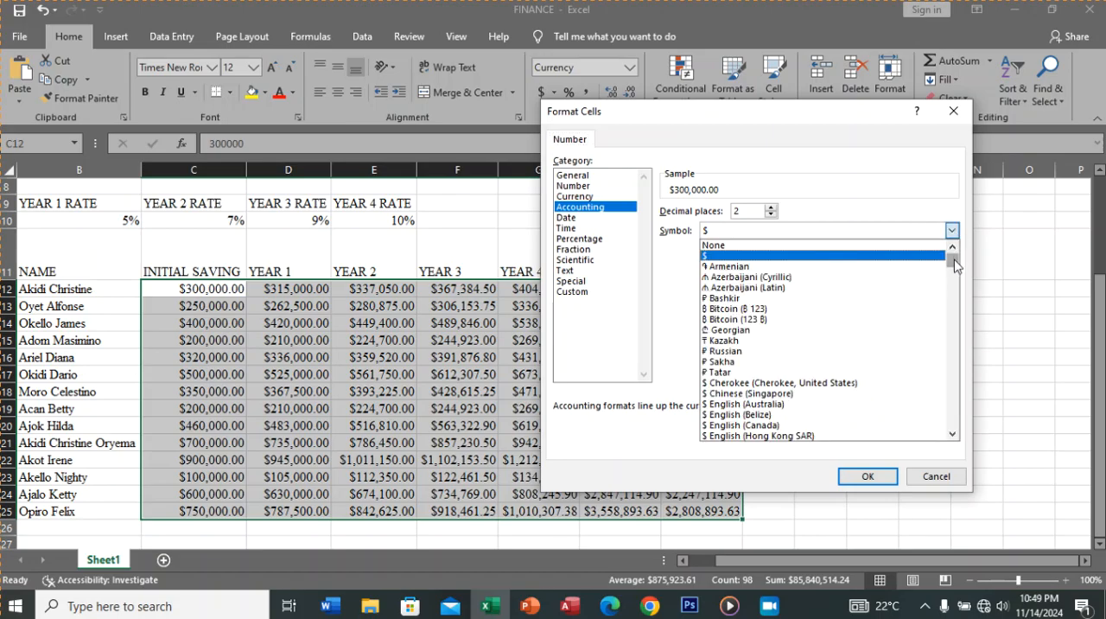
left_click_drag(955, 260, 884, 401)
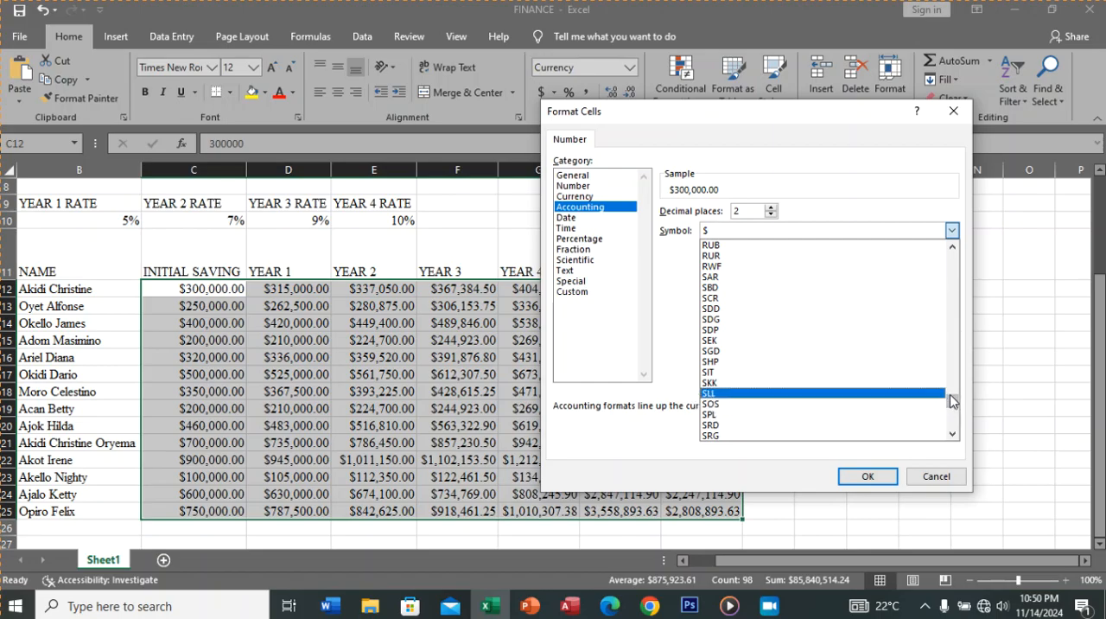
mouse_move(955, 406)
left_mouse_down()
mouse_move(957, 424)
mouse_move(956, 398)
mouse_move(955, 408)
left_mouse_up()
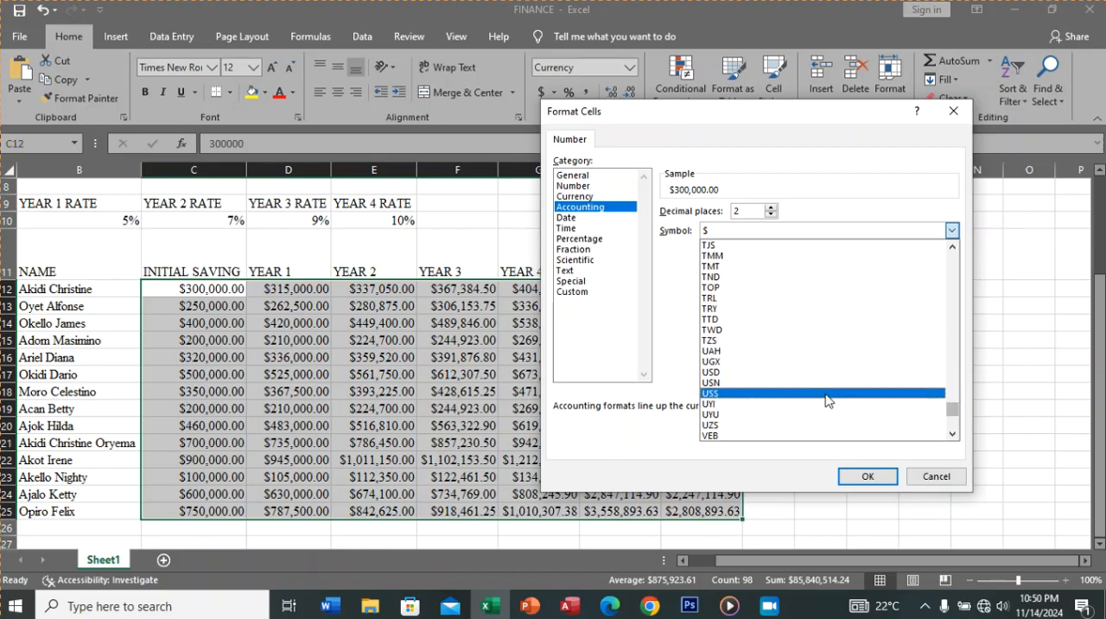
left_click(775, 361)
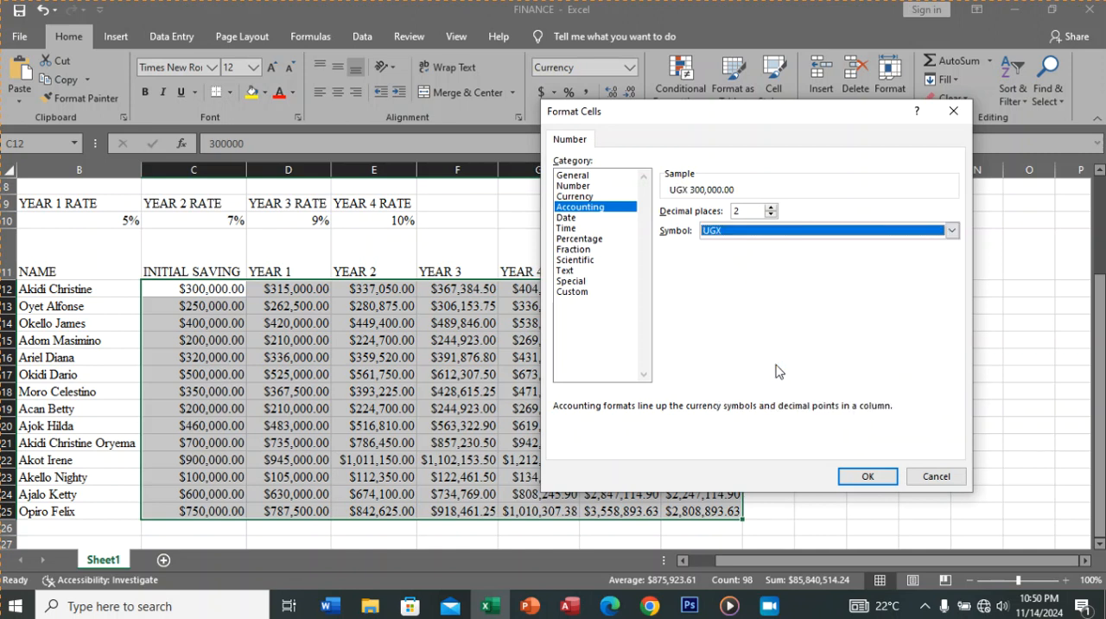
left_click(852, 476)
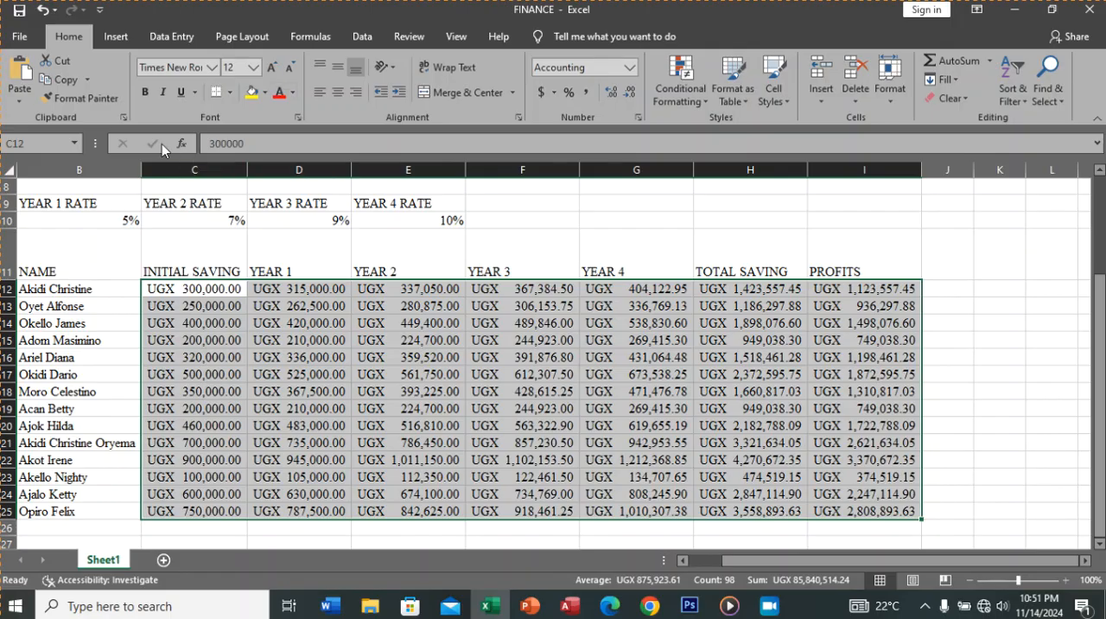
left_click(41, 12)
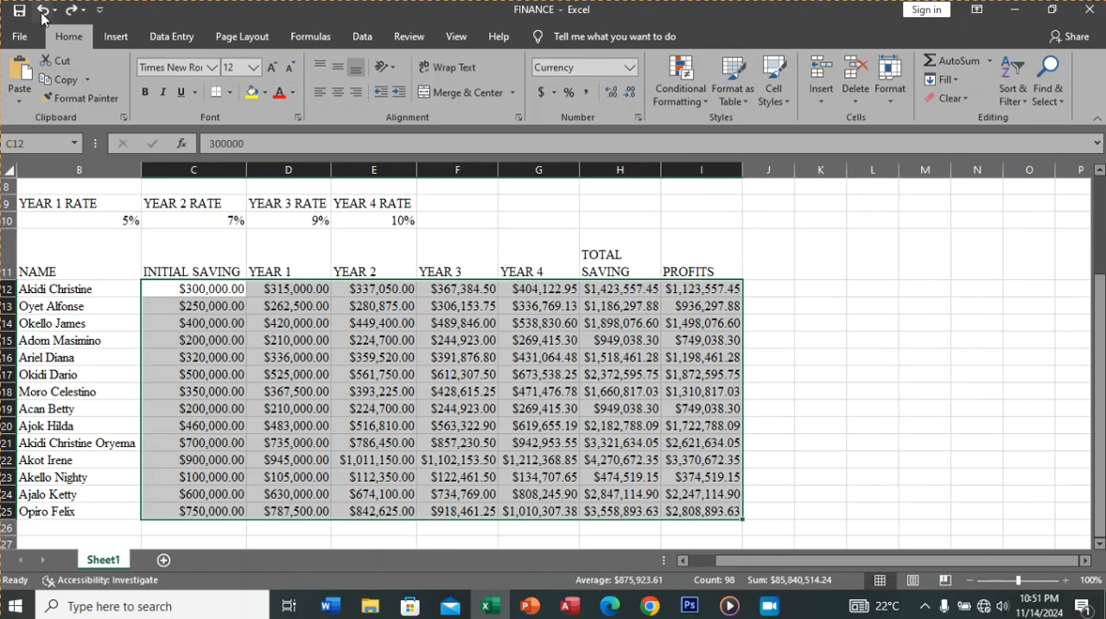
left_click(42, 12)
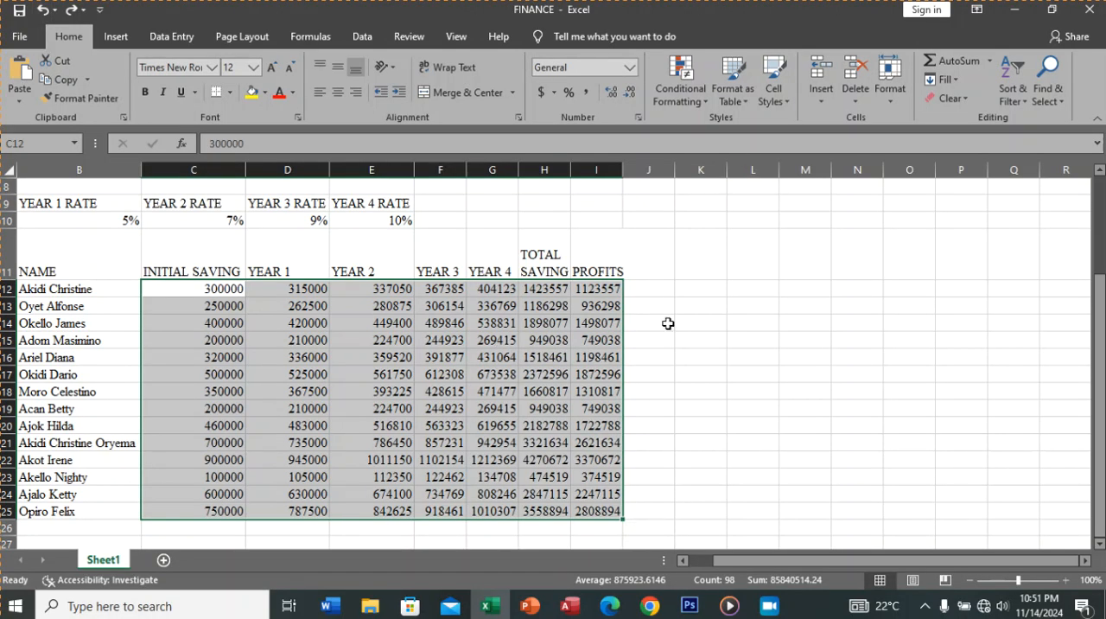
Step: Apply the custom number format #,### "Ugx" to the amounts in C12:I25
left_click(891, 102)
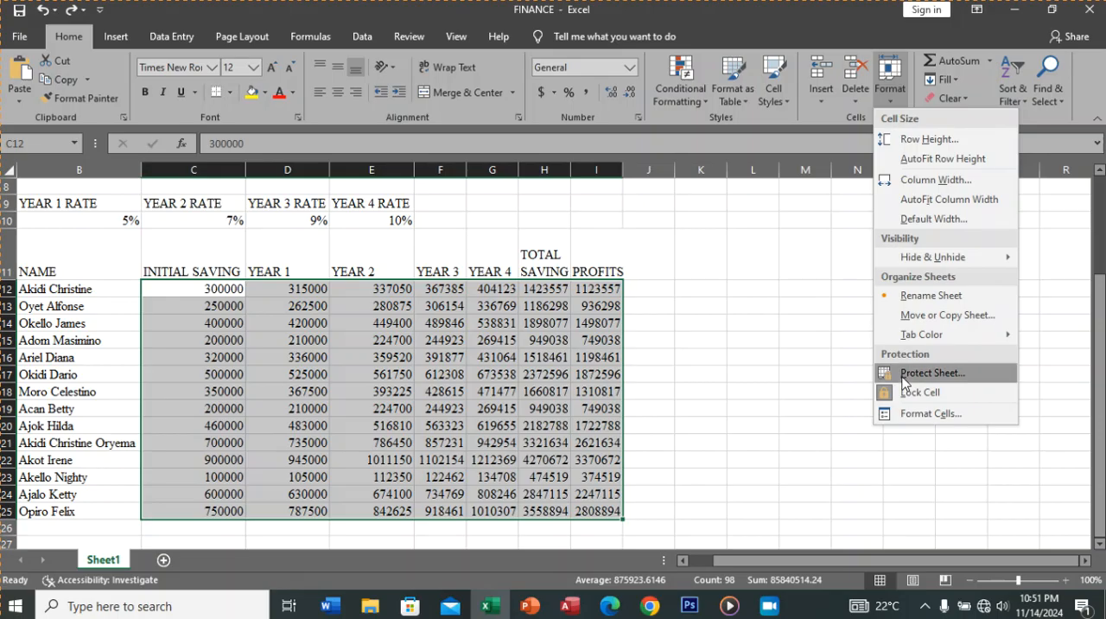
left_click(917, 410)
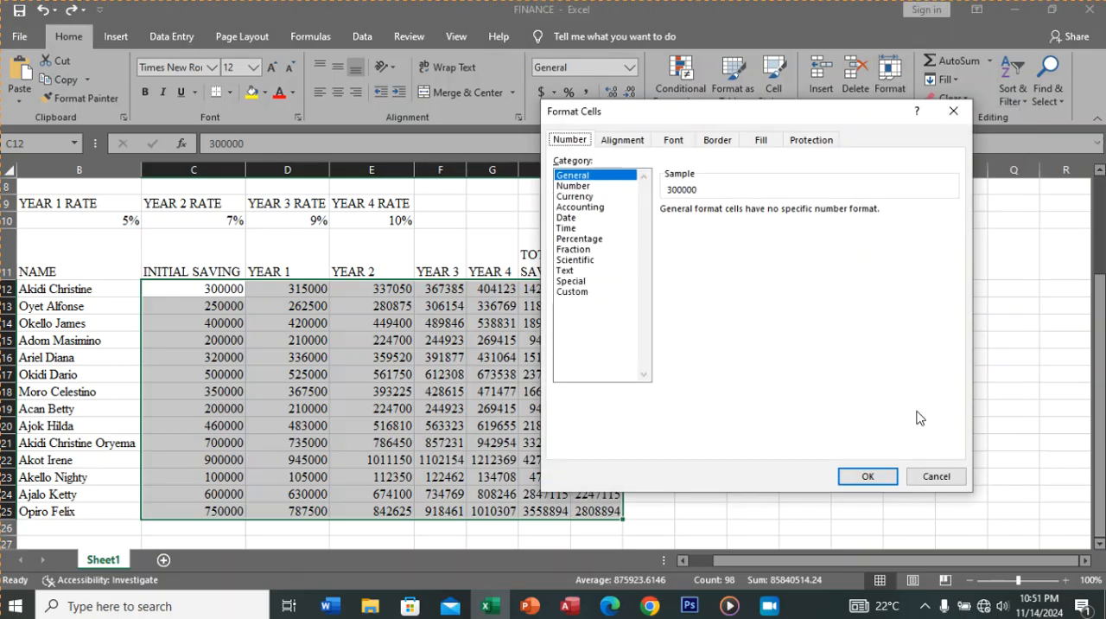
left_click(591, 199)
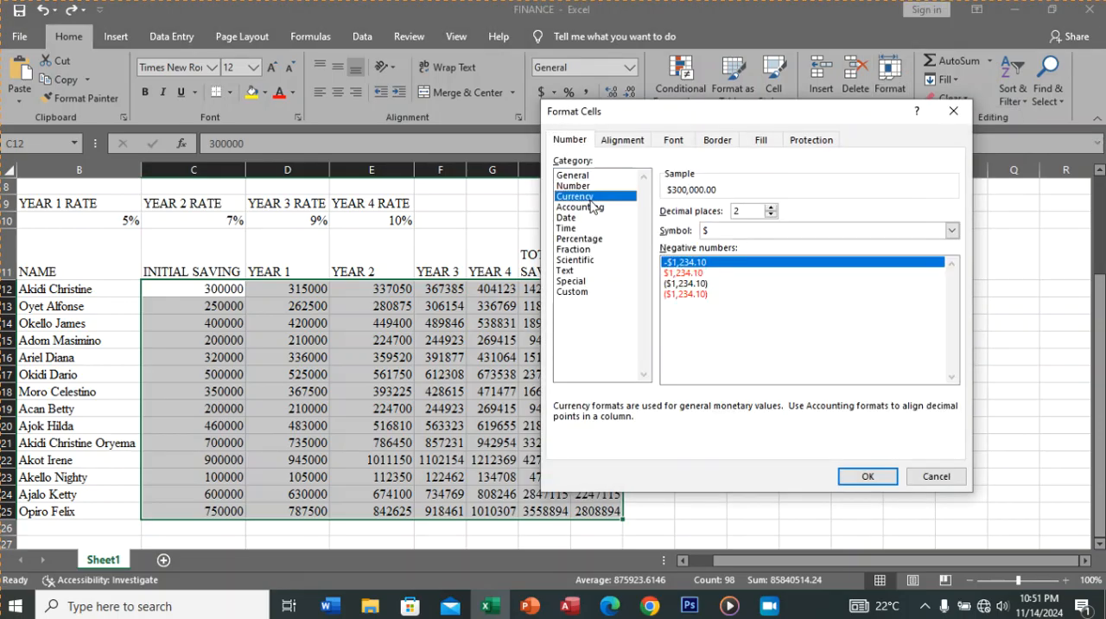
left_click(582, 292)
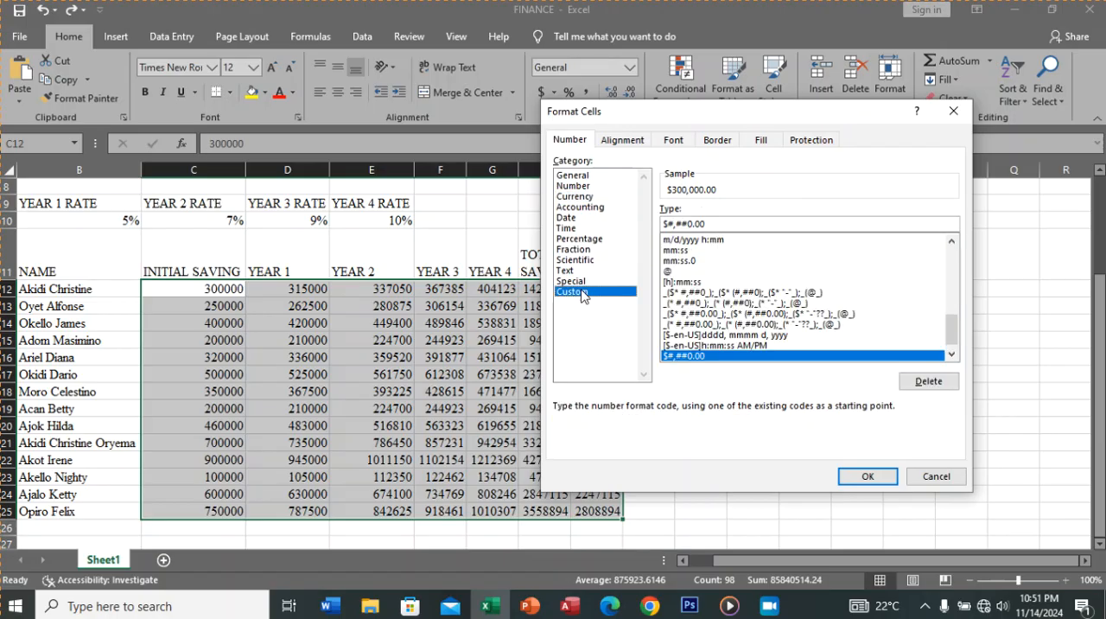
left_click(722, 223)
left_click_drag(722, 223, 662, 227)
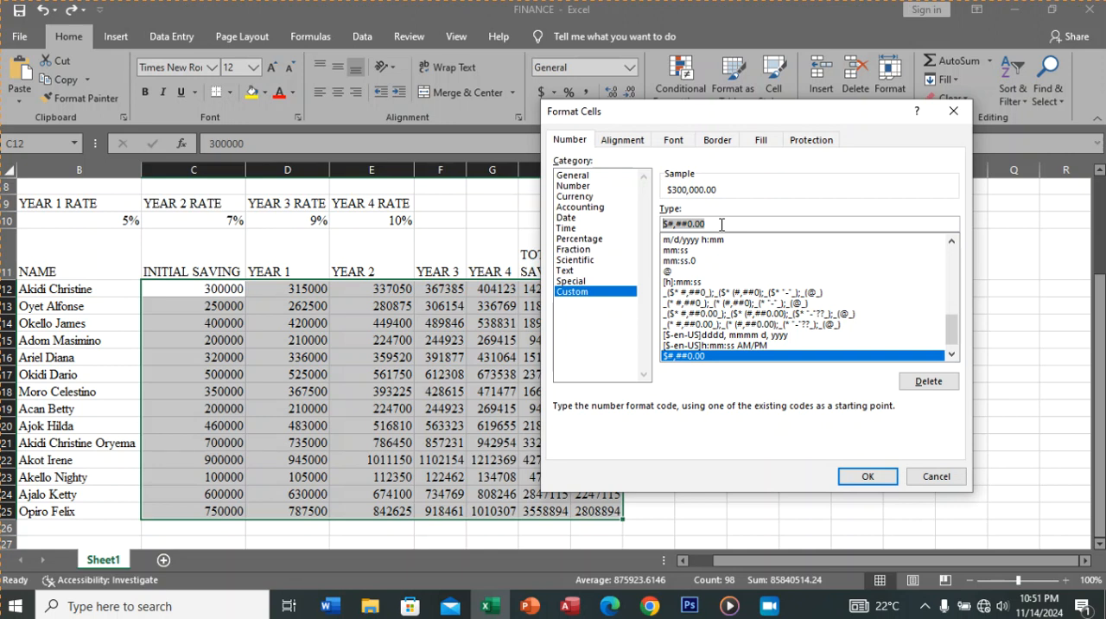
type("#")
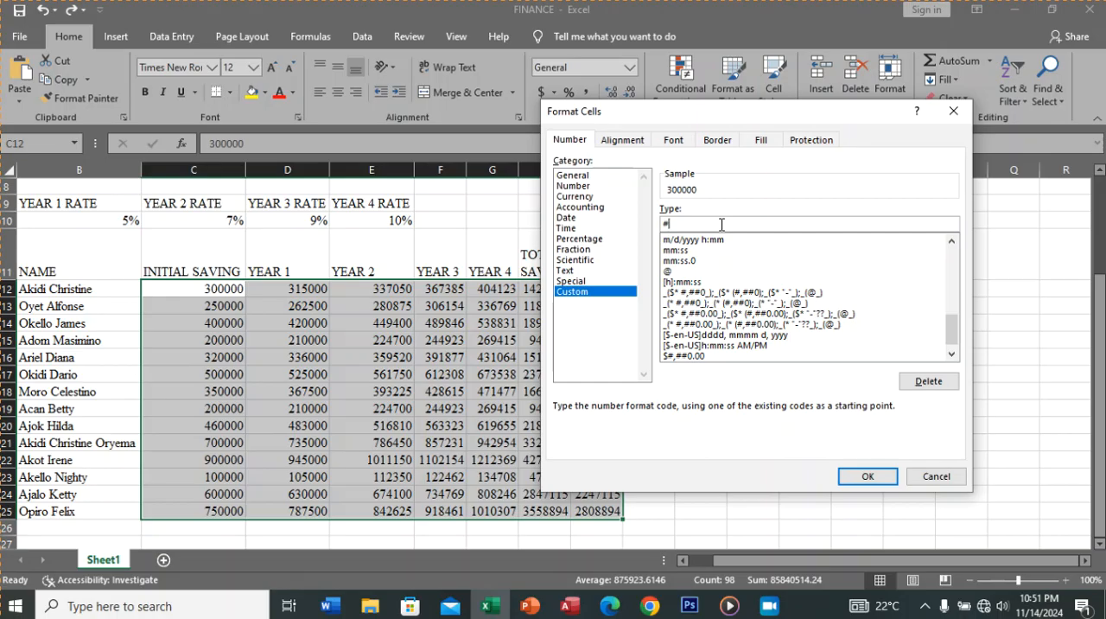
type(",@")
key("BackSpace")
type("### \"U")
key("Caps_Lock")
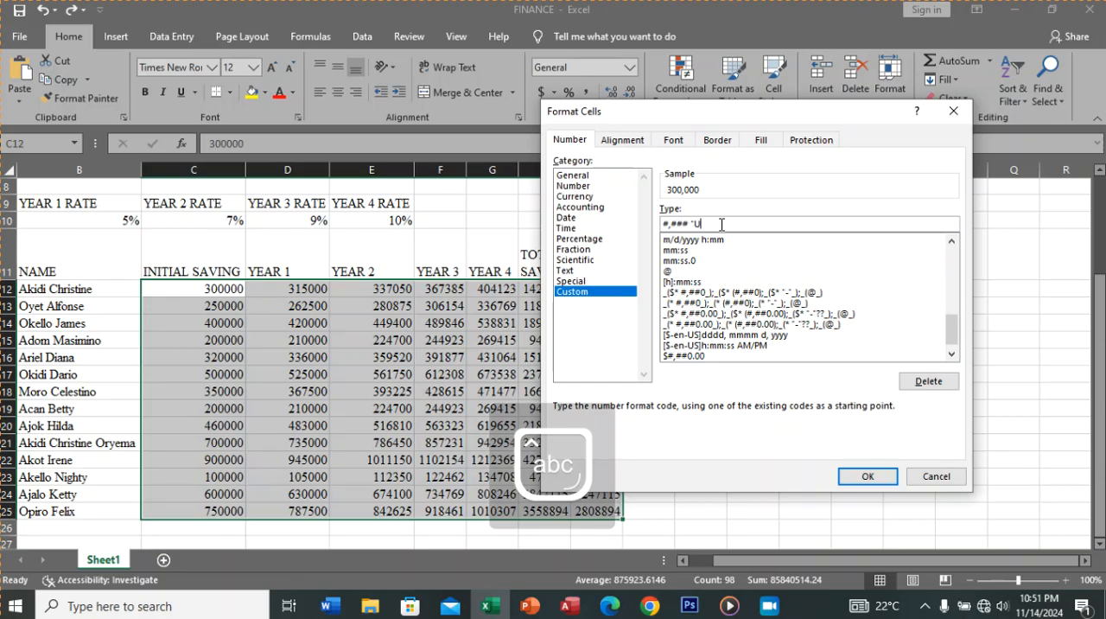
type("gx\"")
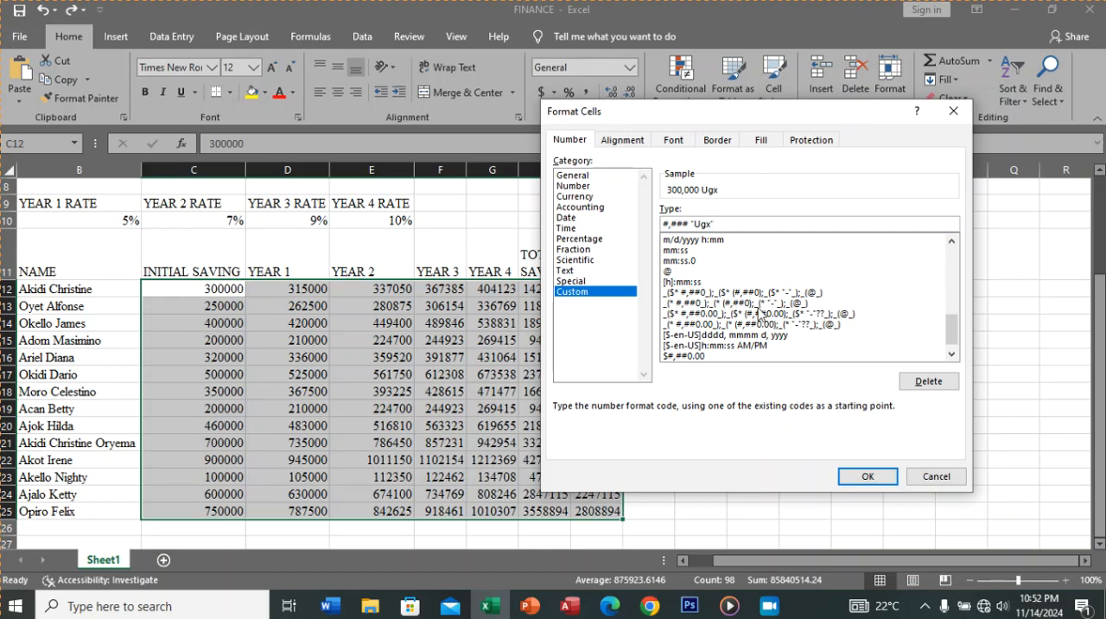
left_click(856, 478)
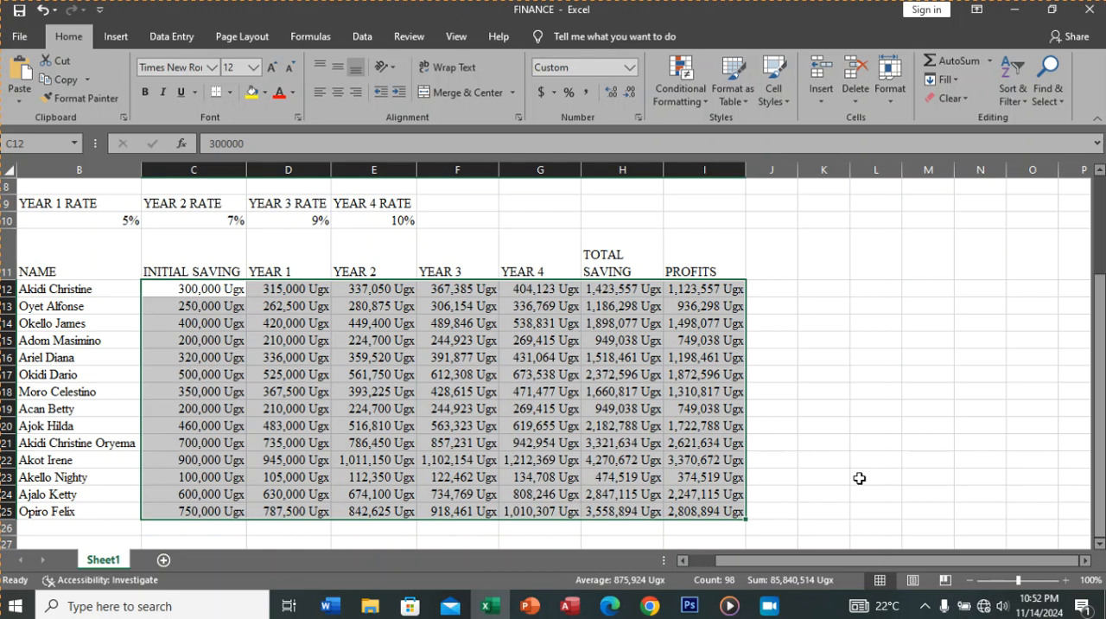
left_click(847, 464)
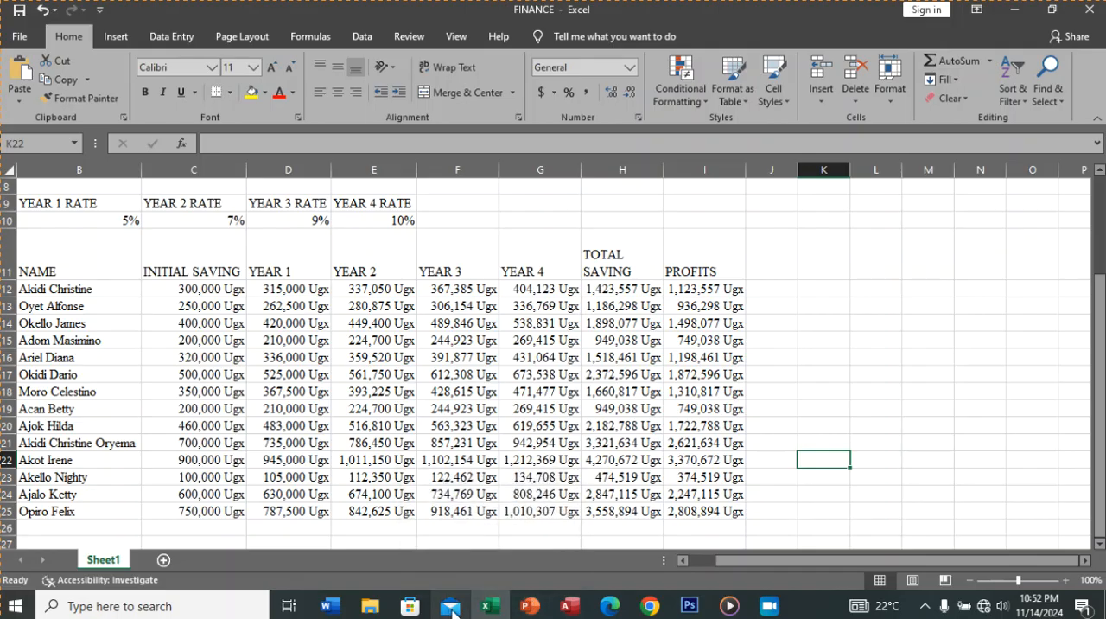
Step: Check the chart requirement in the PDF in Edge, and select the NAME range B11:B25 together with the PROFITS range I11:I25 in Excel
left_click(610, 610)
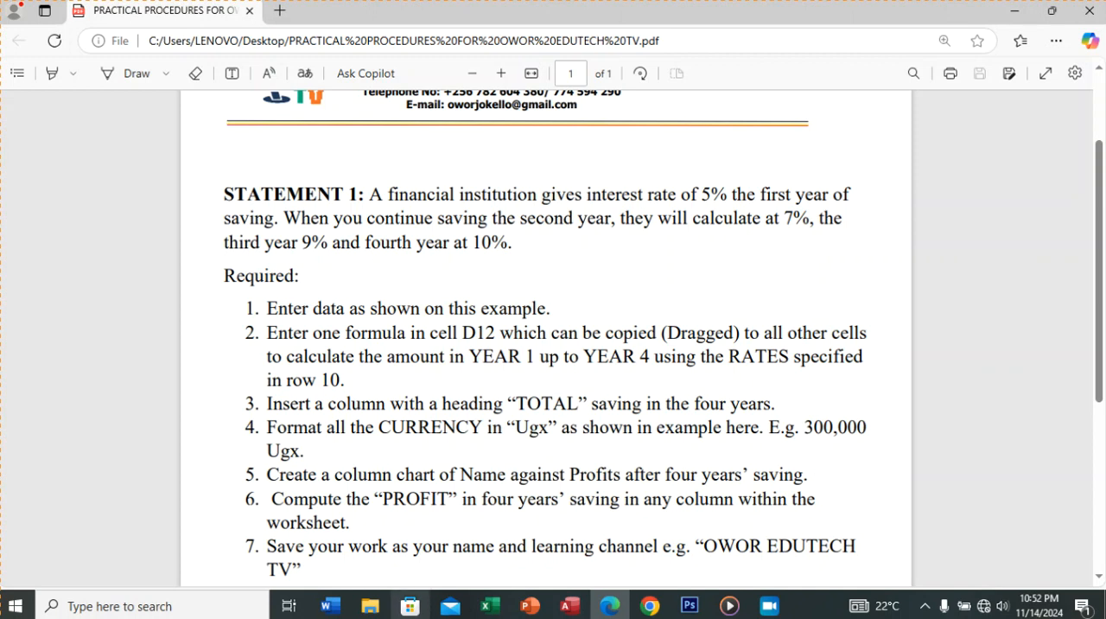
left_click(489, 605)
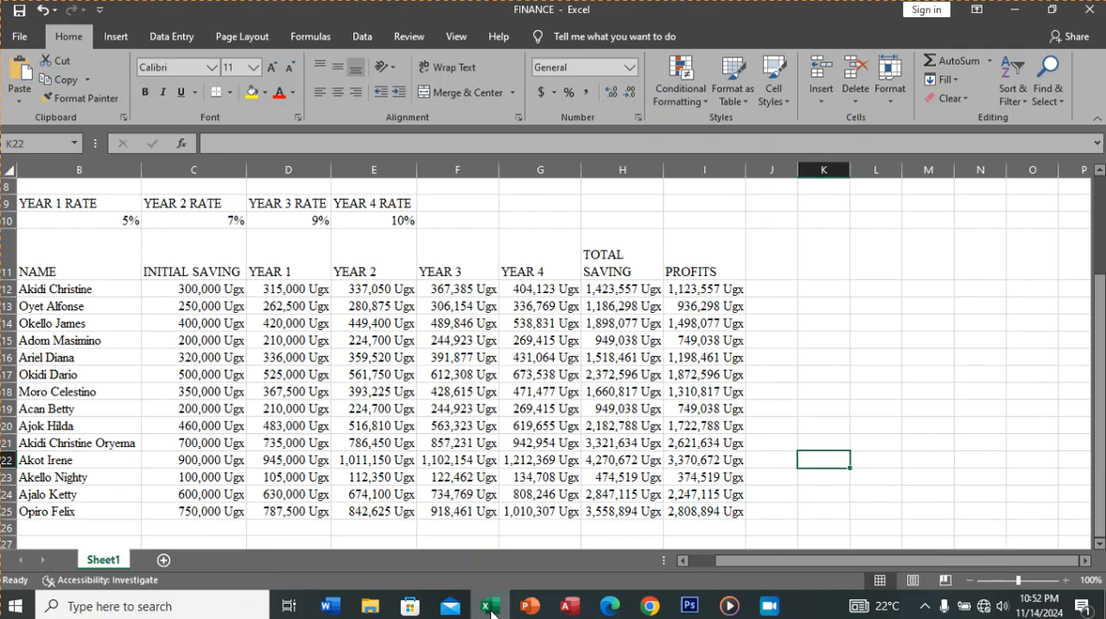
left_click(76, 273)
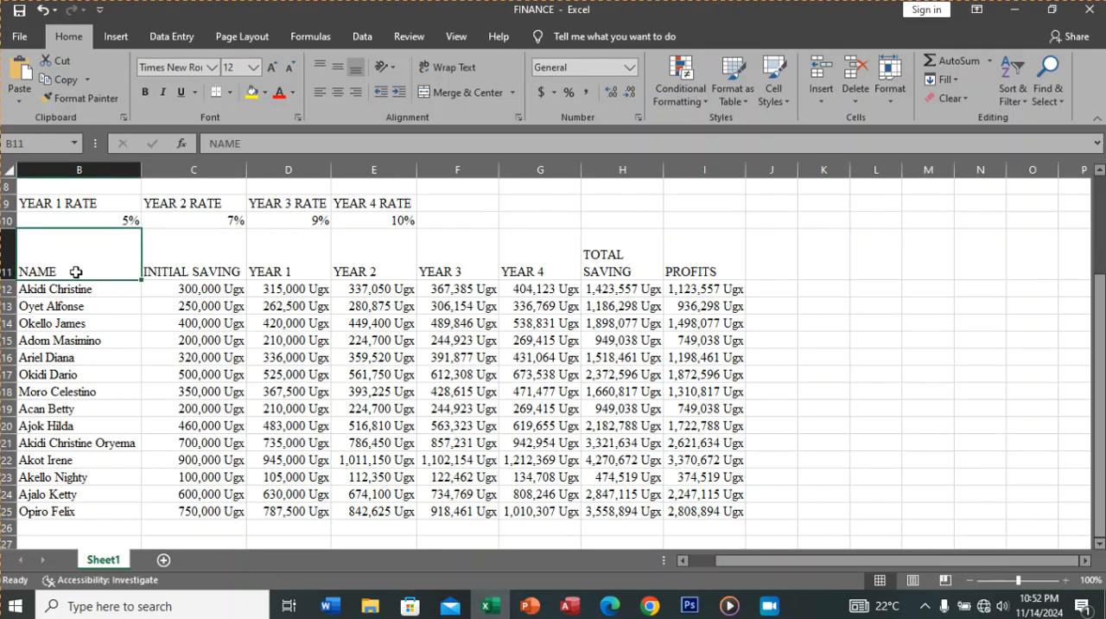
left_click_drag(76, 273, 93, 509)
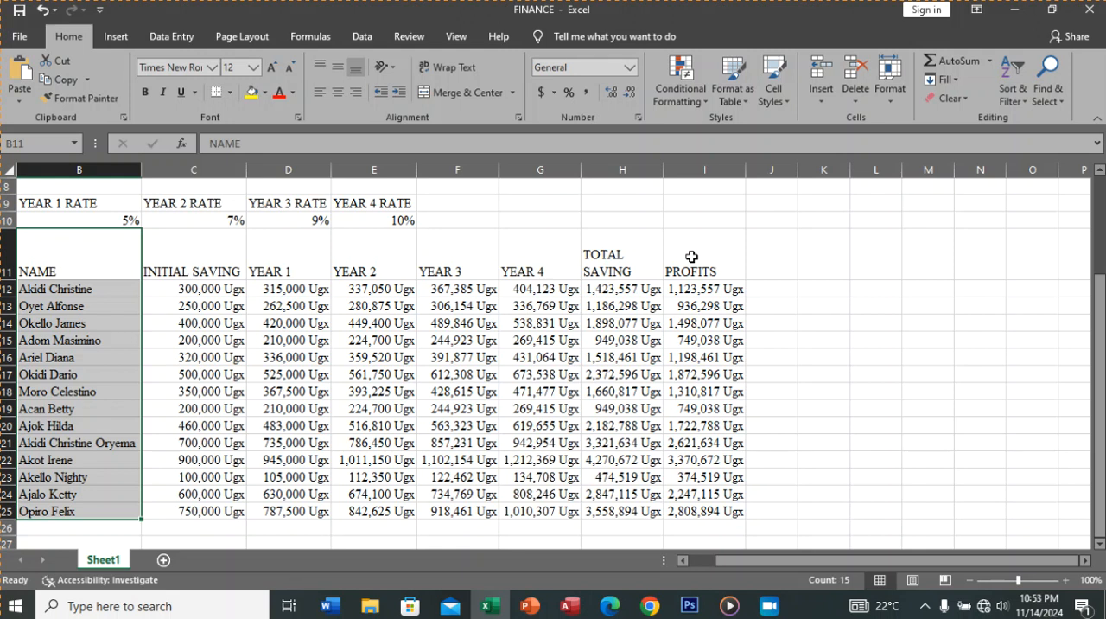
left_click_drag(691, 257, 709, 510)
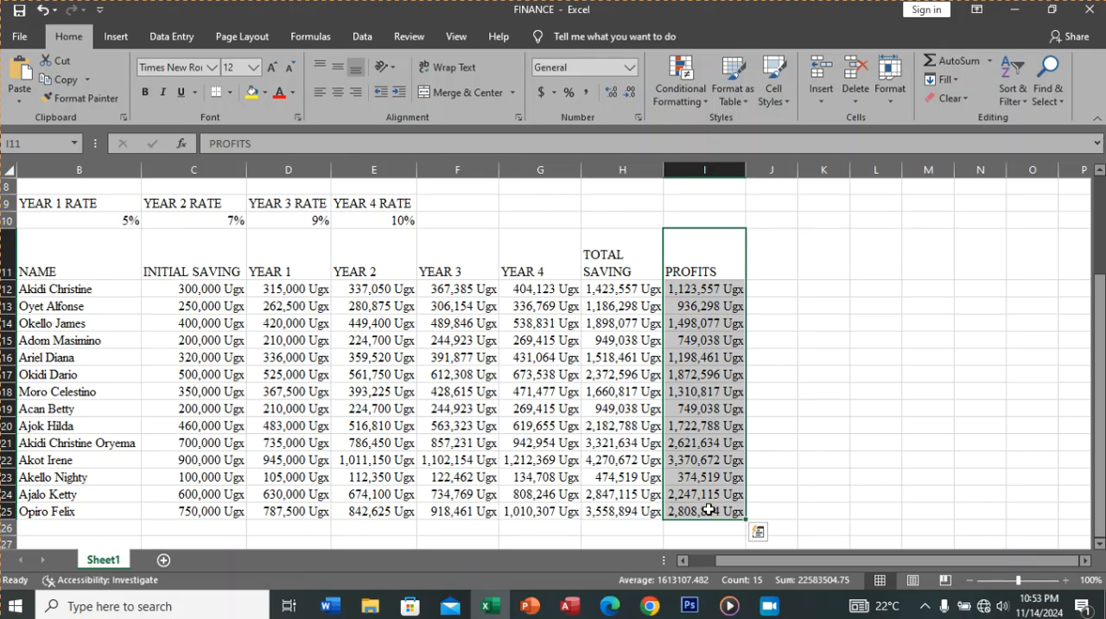
left_click(81, 249)
left_click_drag(81, 249, 98, 506)
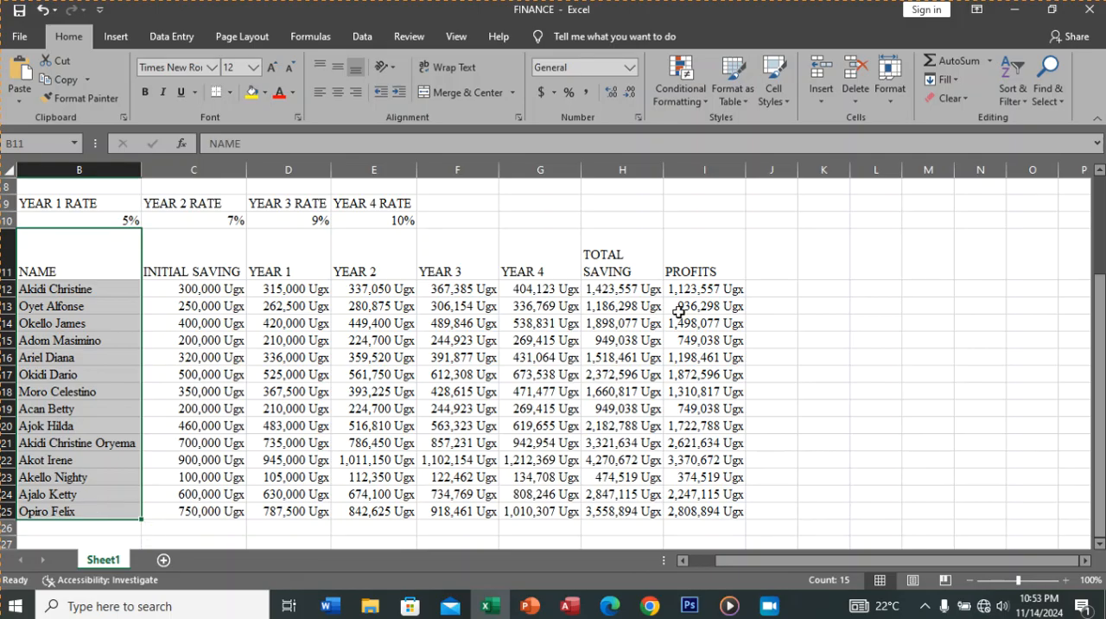
left_click_drag(689, 254, 729, 511)
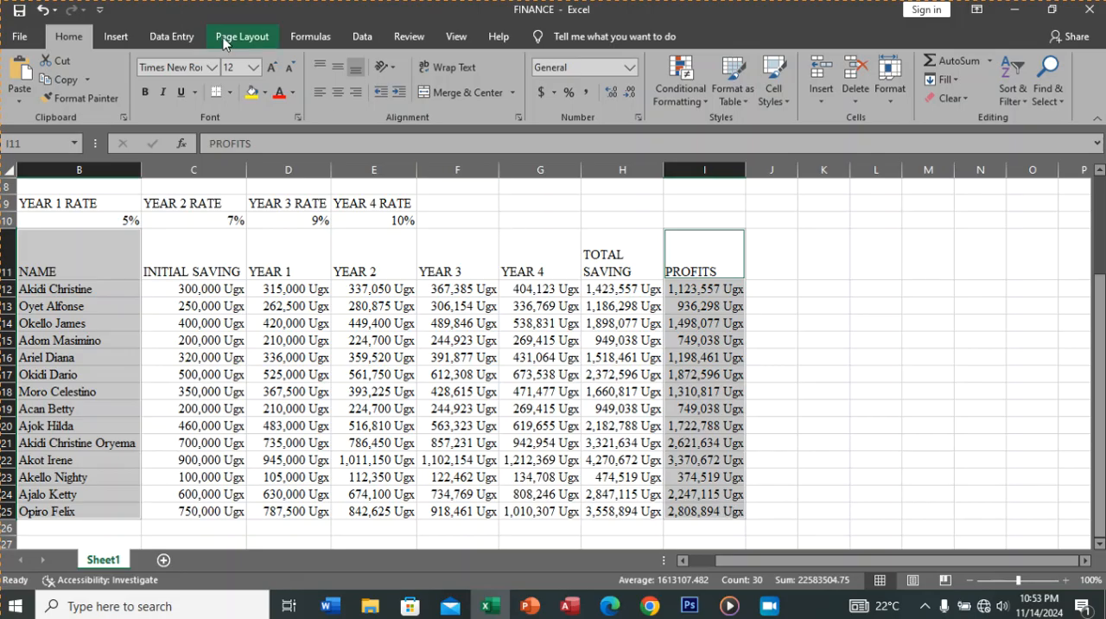
Step: Insert a 2-D clustered column chart of names against profits, and place it enlarged over columns G to M, rows 9 to 24
left_click(119, 38)
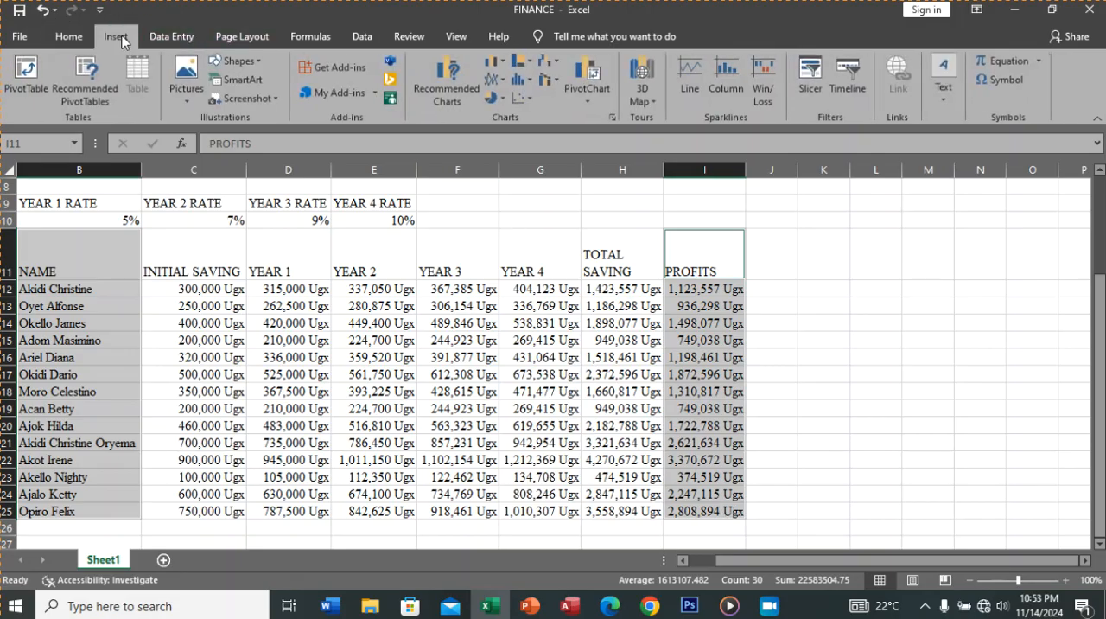
left_click(495, 62)
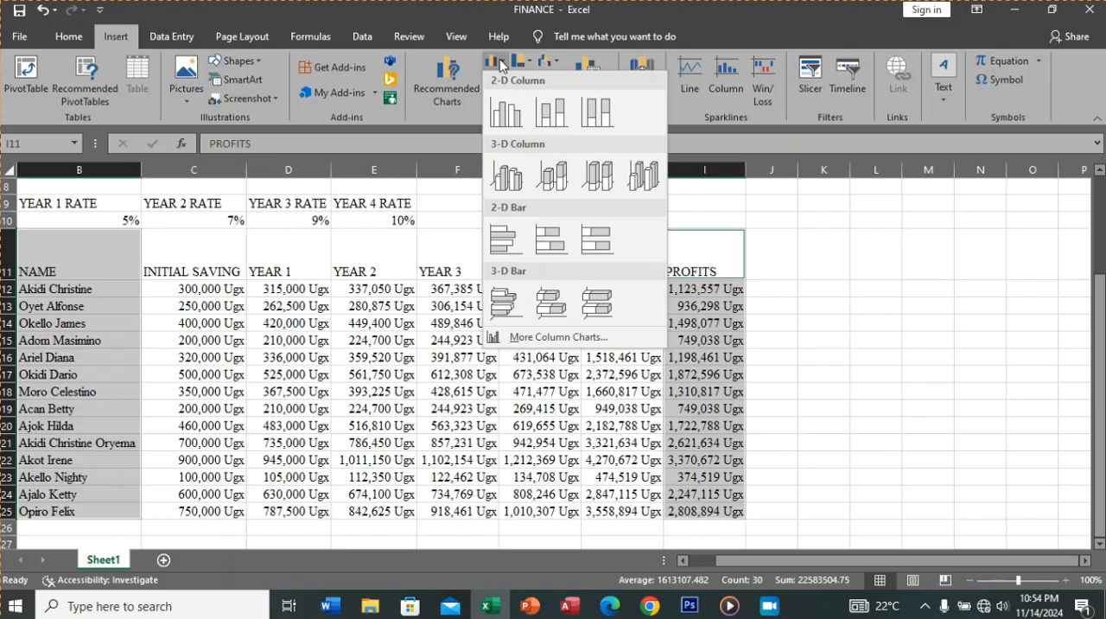
left_click(510, 109)
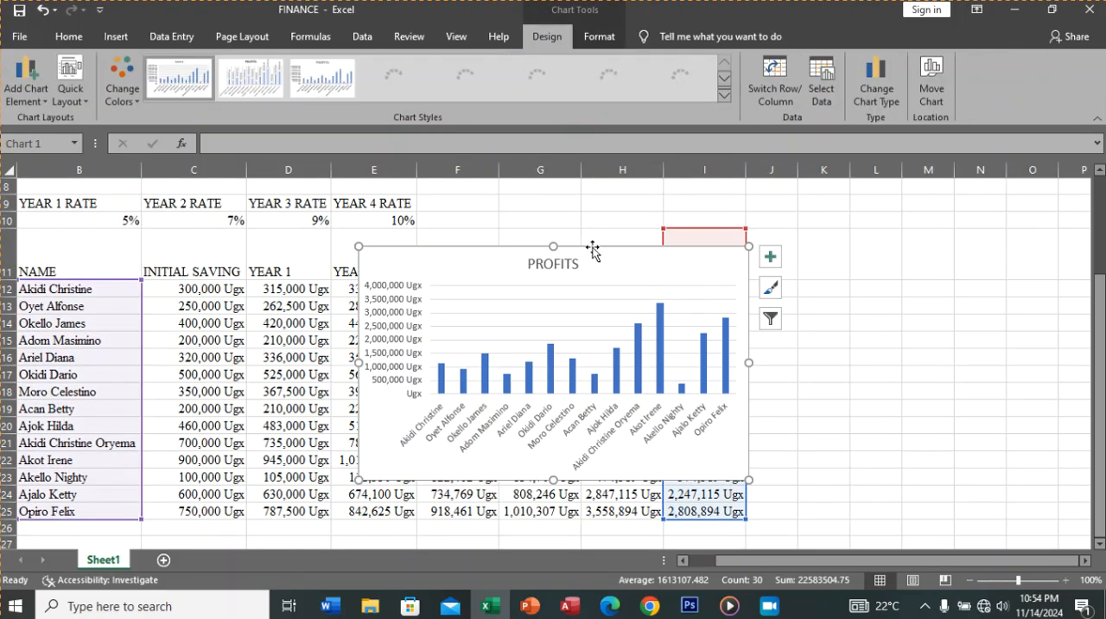
left_click_drag(640, 276, 860, 221)
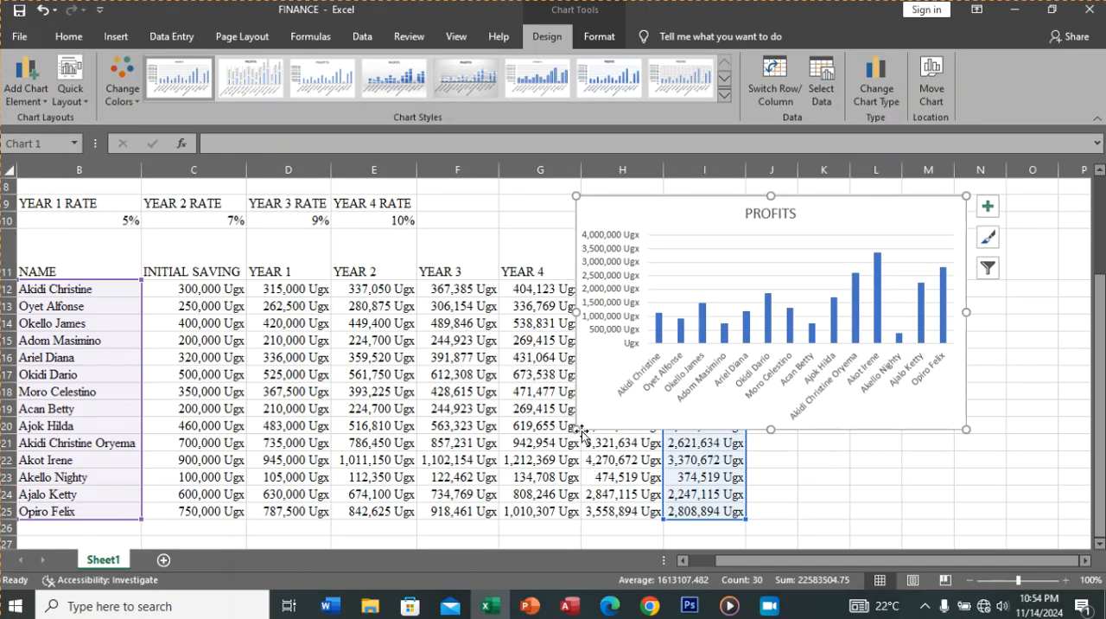
left_click_drag(577, 430, 511, 495)
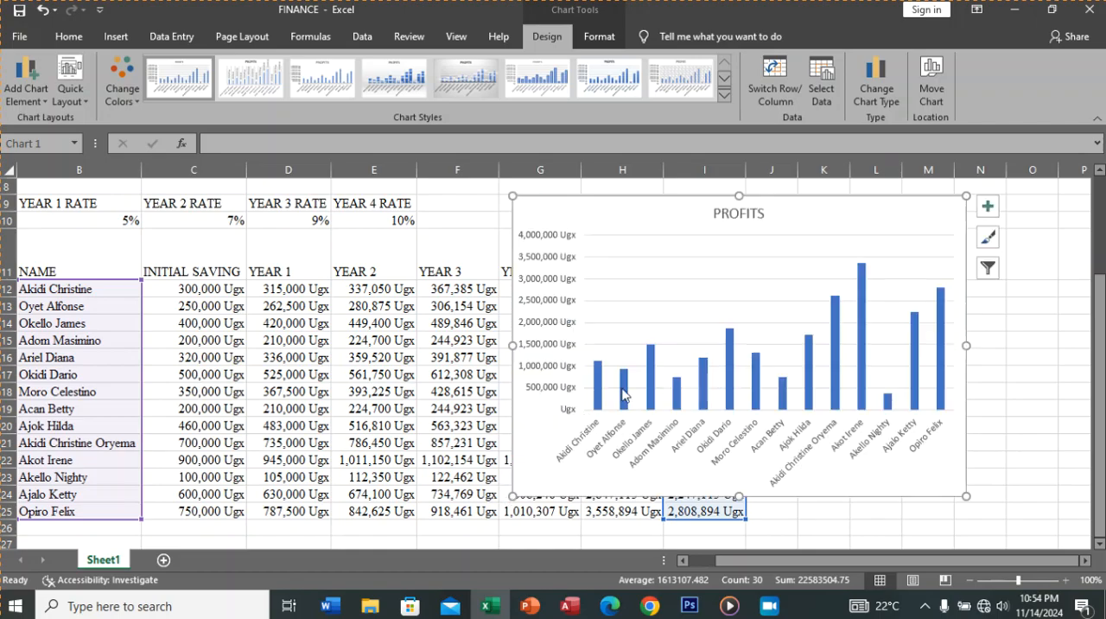
Step: Move the PROFITS chart over columns C to H, rows 11 to 26, and shift its plot area slightly down and left
left_click_drag(677, 221, 345, 256)
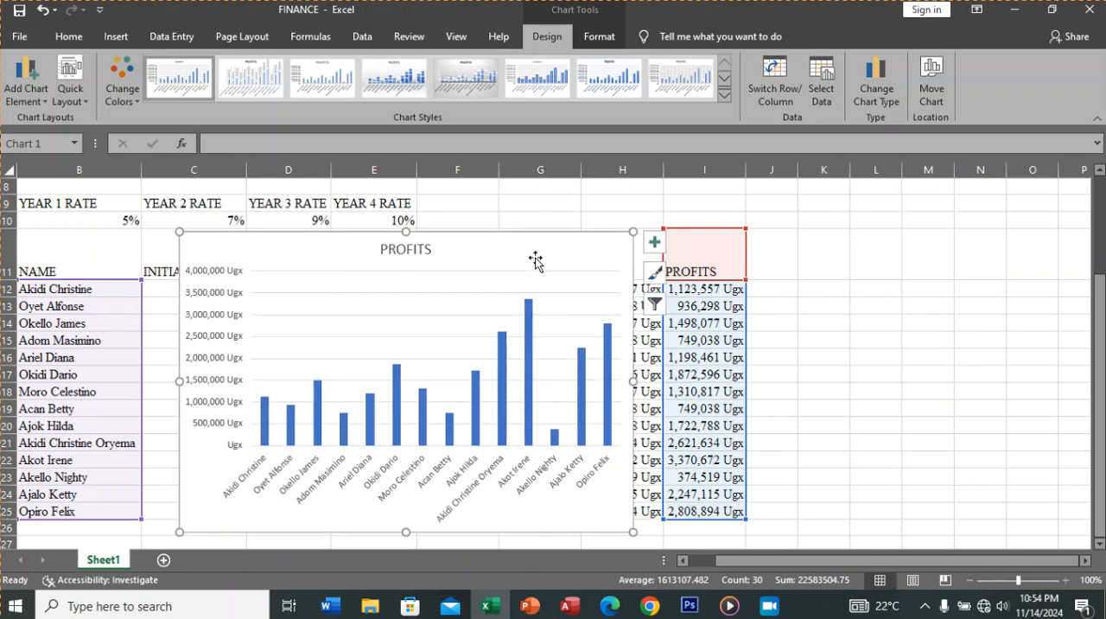
mouse_move(536, 309)
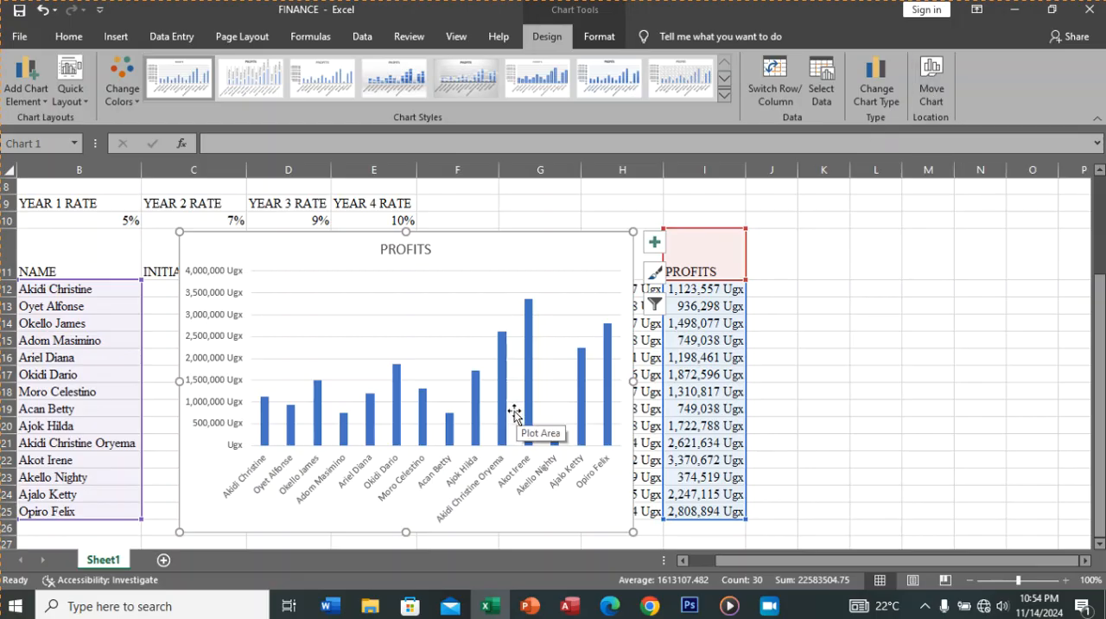
left_click(541, 375)
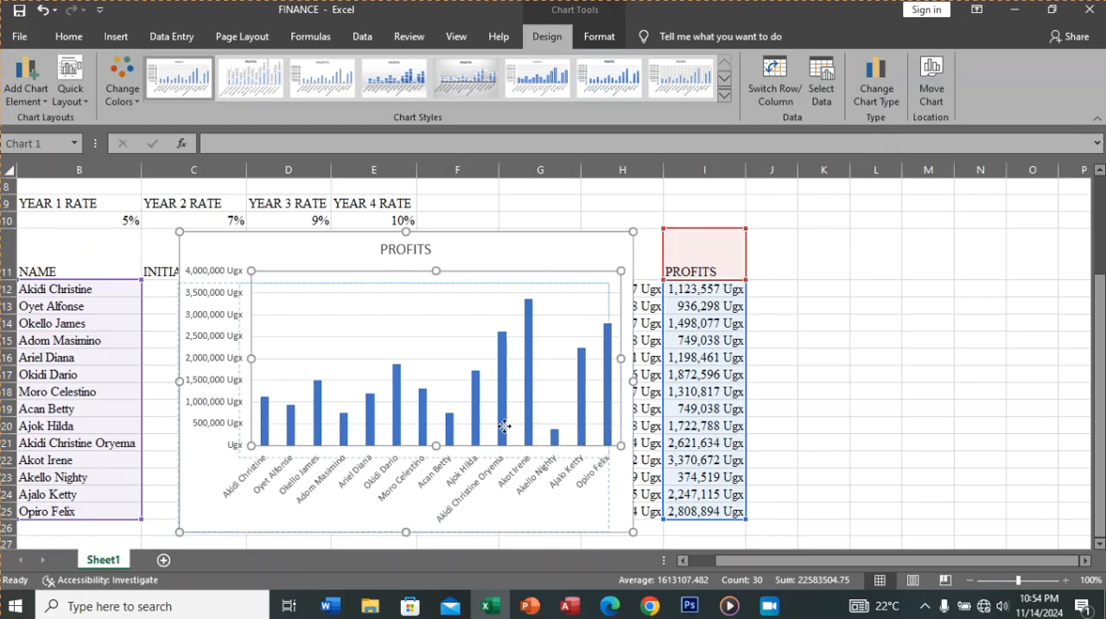
left_click_drag(510, 451, 505, 456)
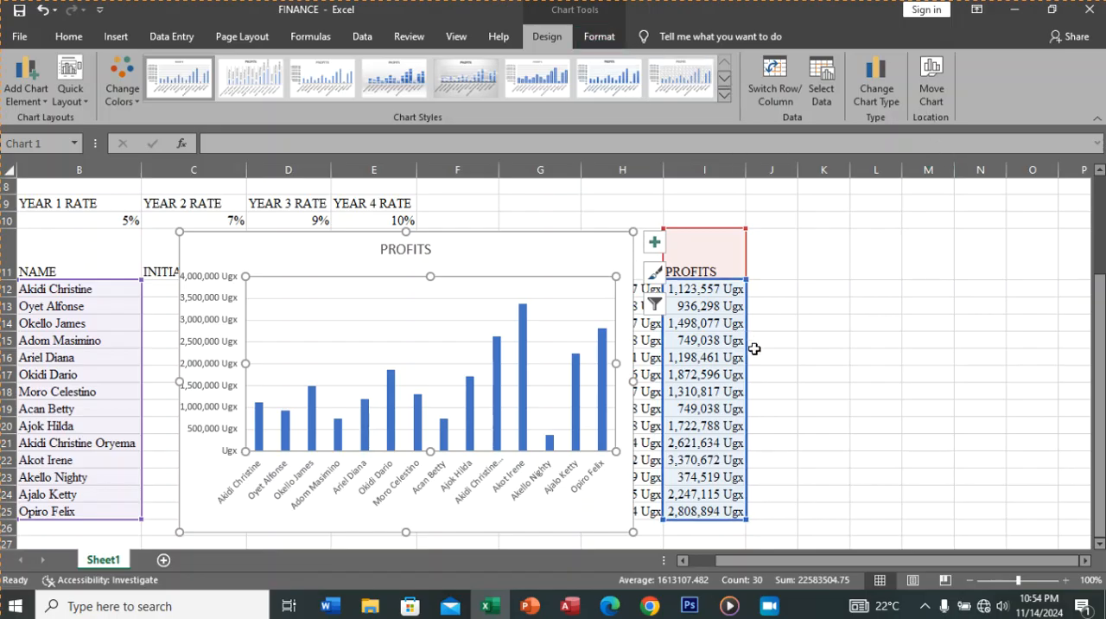
left_click(779, 369)
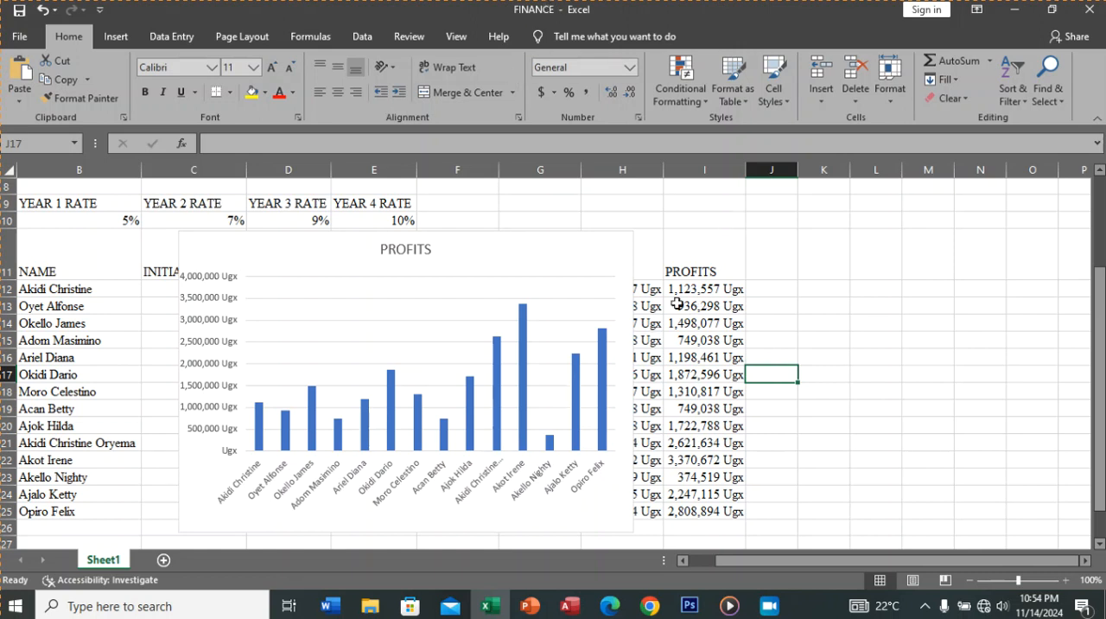
left_click(545, 247)
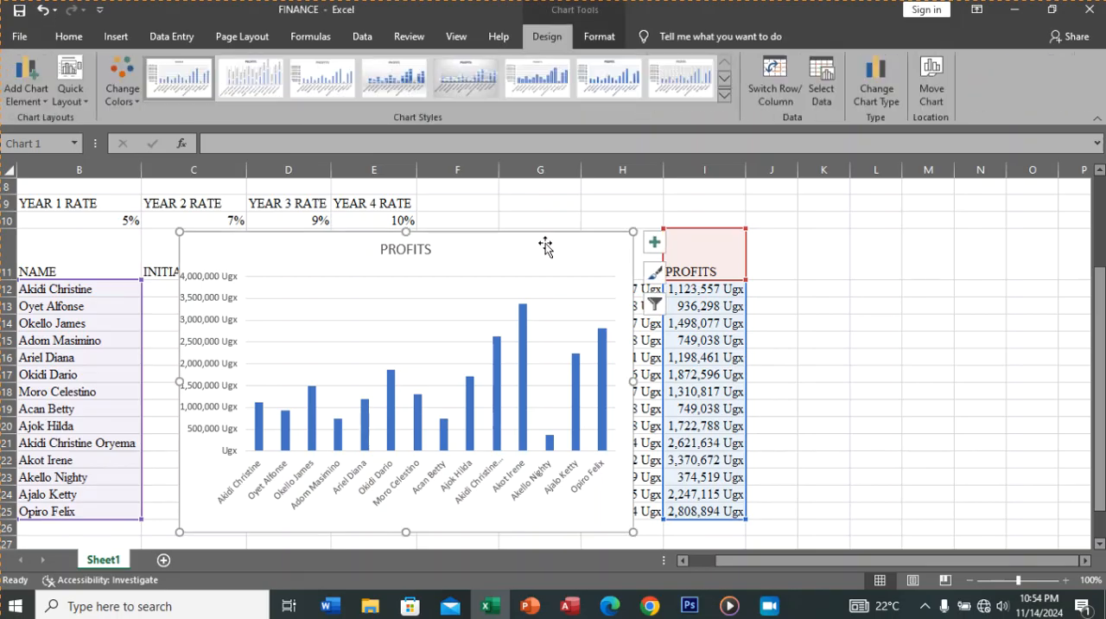
left_click(775, 290)
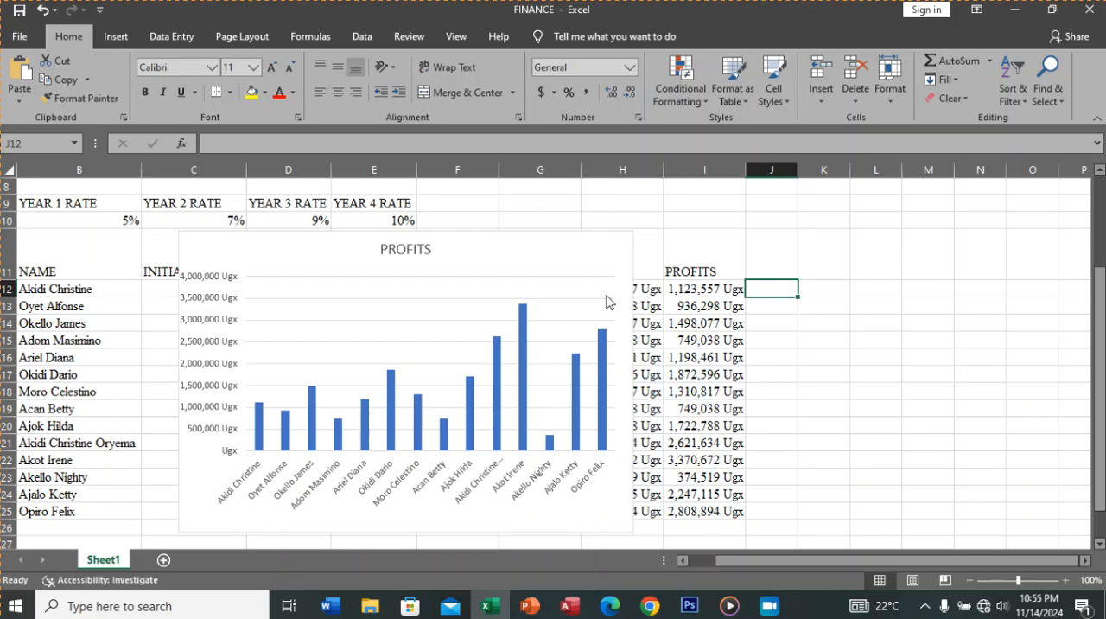
Step: Move the PROFITS chart to a new chart sheet named Moved Chart
left_click(593, 264)
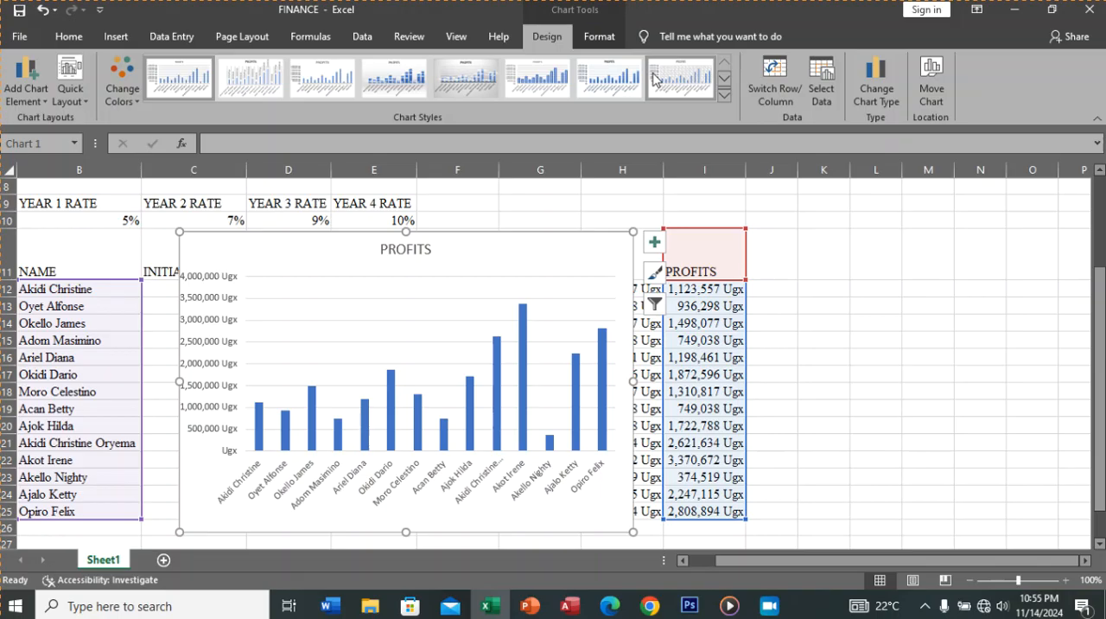
left_click(927, 101)
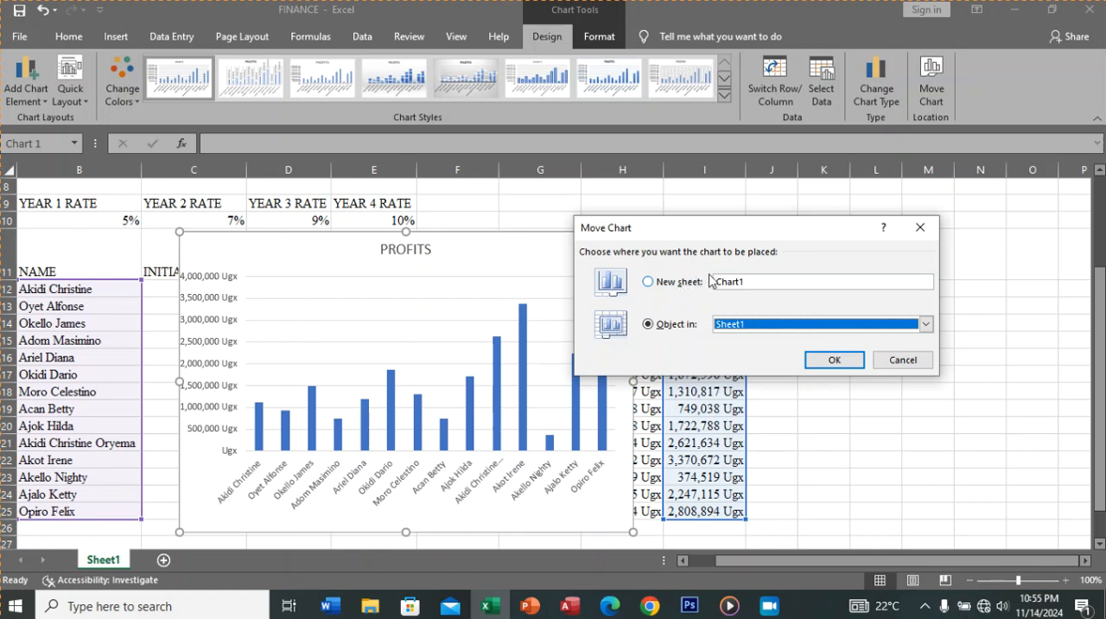
left_click(649, 282)
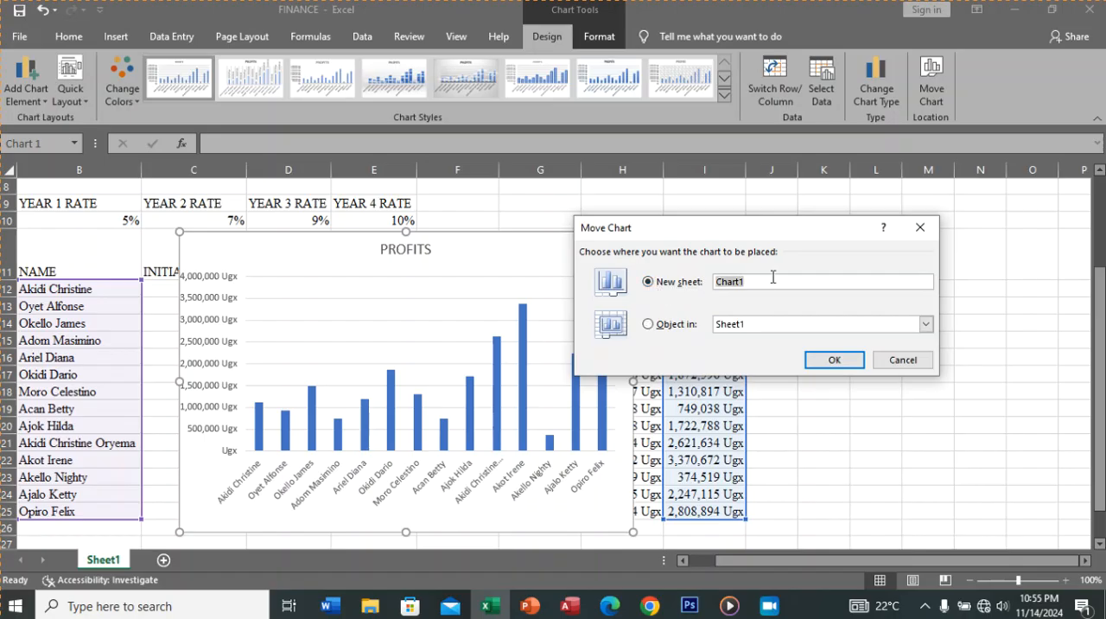
type("Moved")
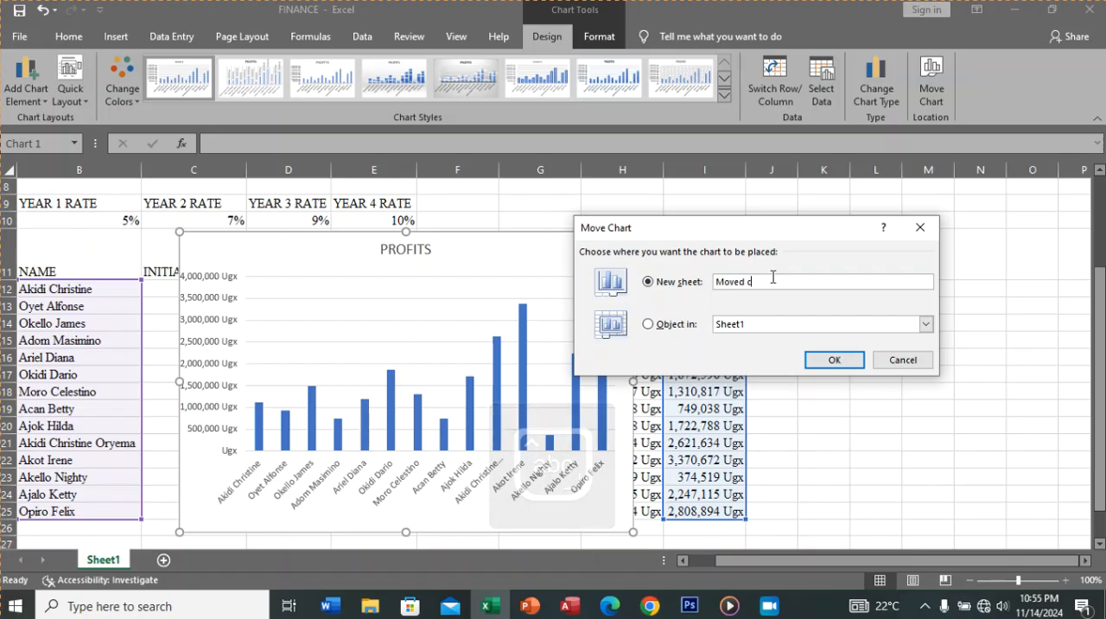
type(" Chart")
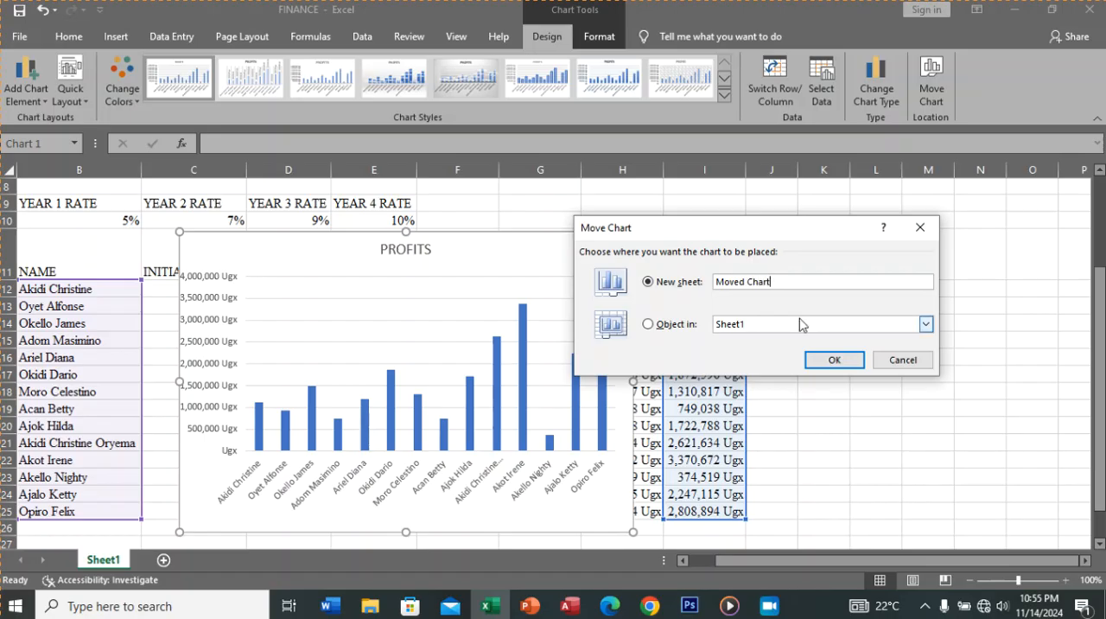
left_click(826, 361)
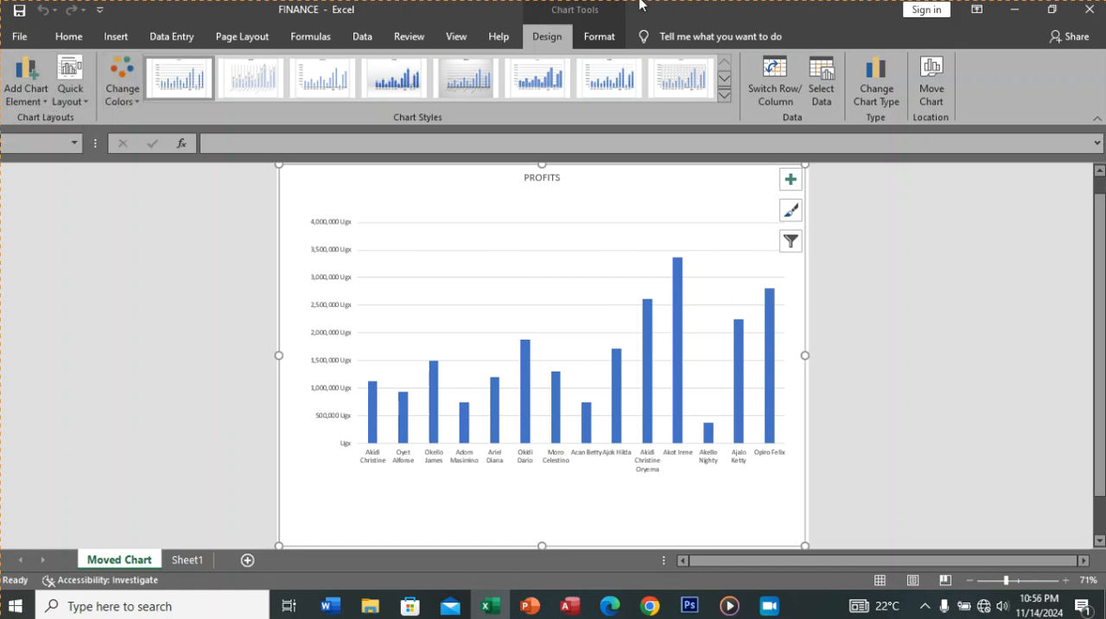
Step: Set the chart title to appear above the chart and edit its text to COLUMN CHART SHOWING PROFITS
left_click(37, 99)
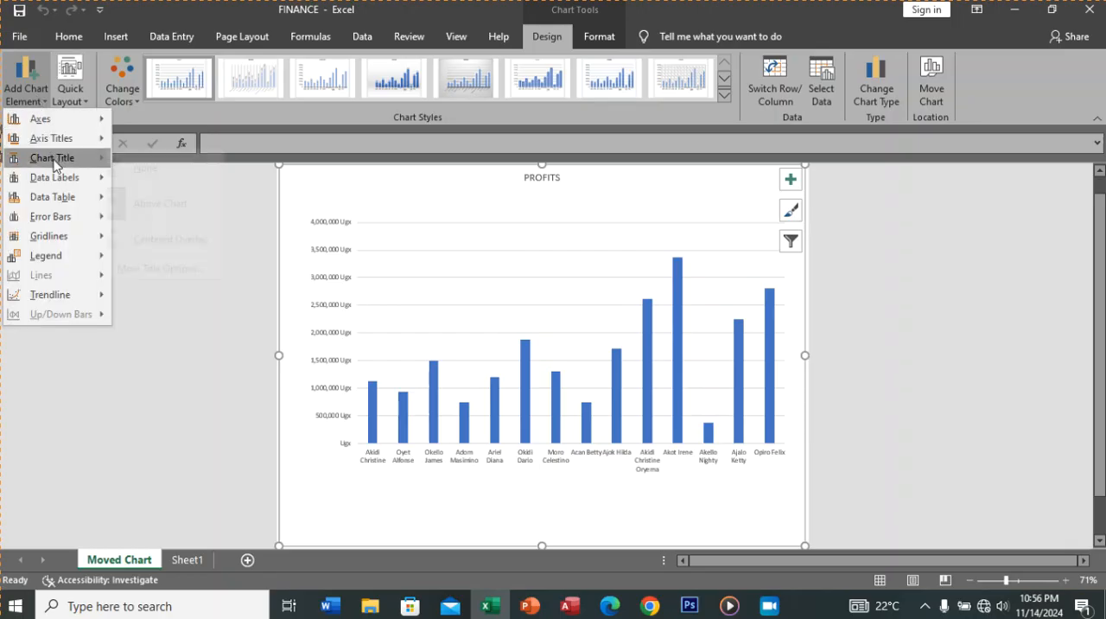
mouse_move(53, 164)
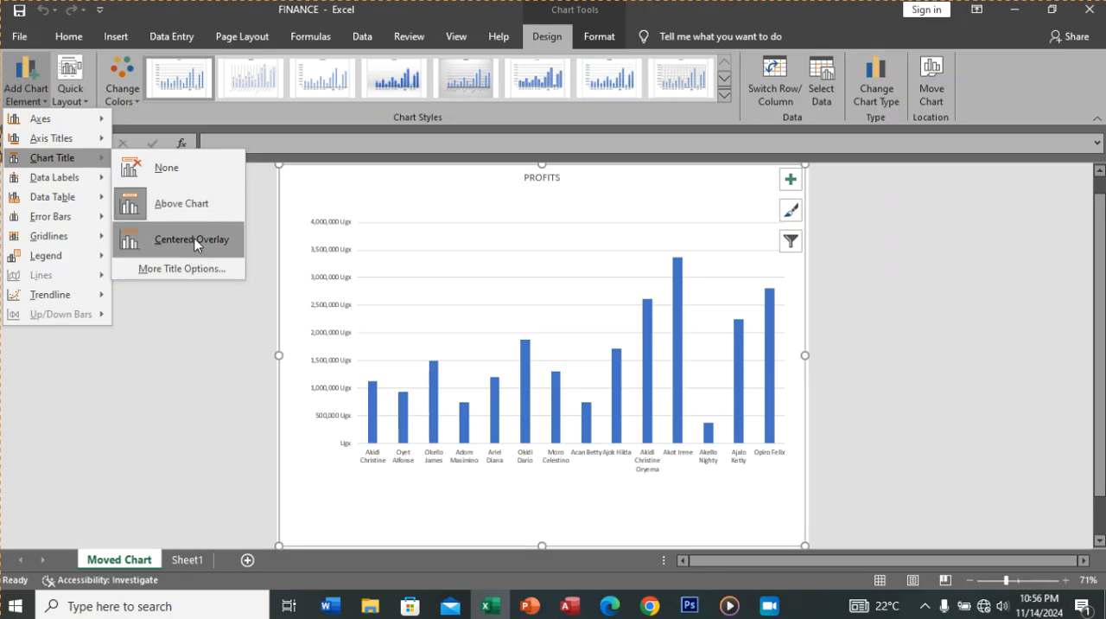
left_click(198, 212)
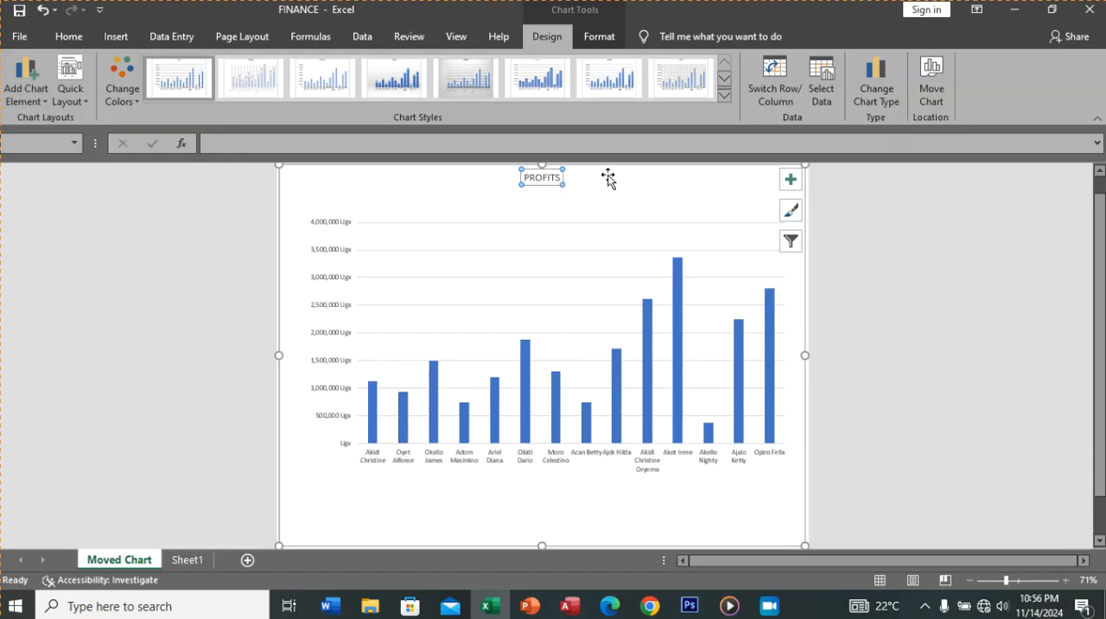
left_click(524, 179)
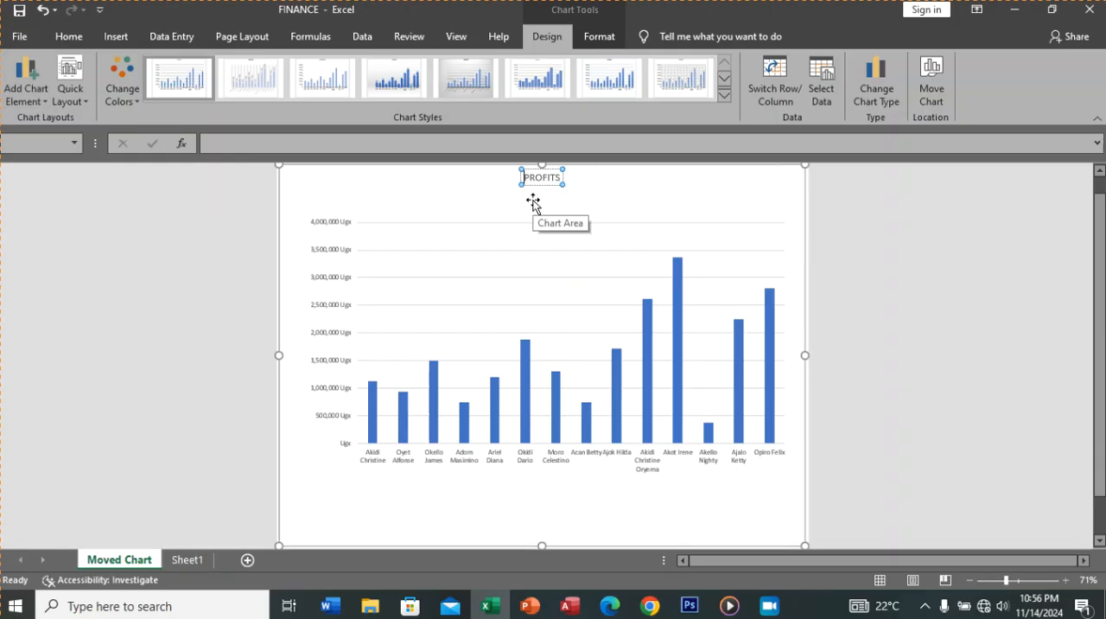
key("Caps_Lock")
type("COLUMN")
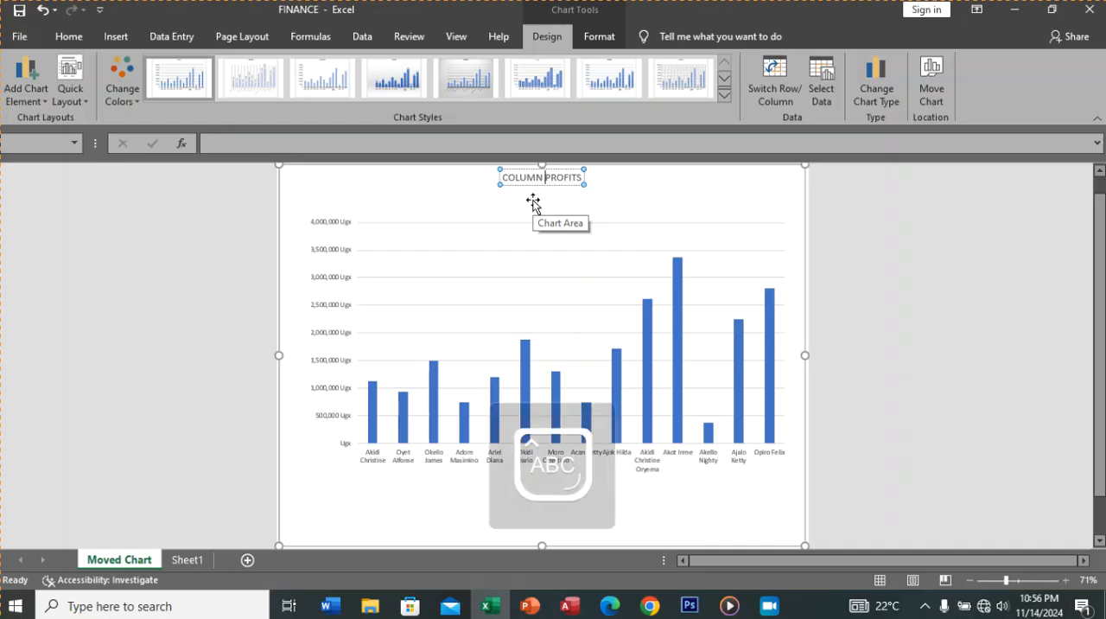
type("ART ")
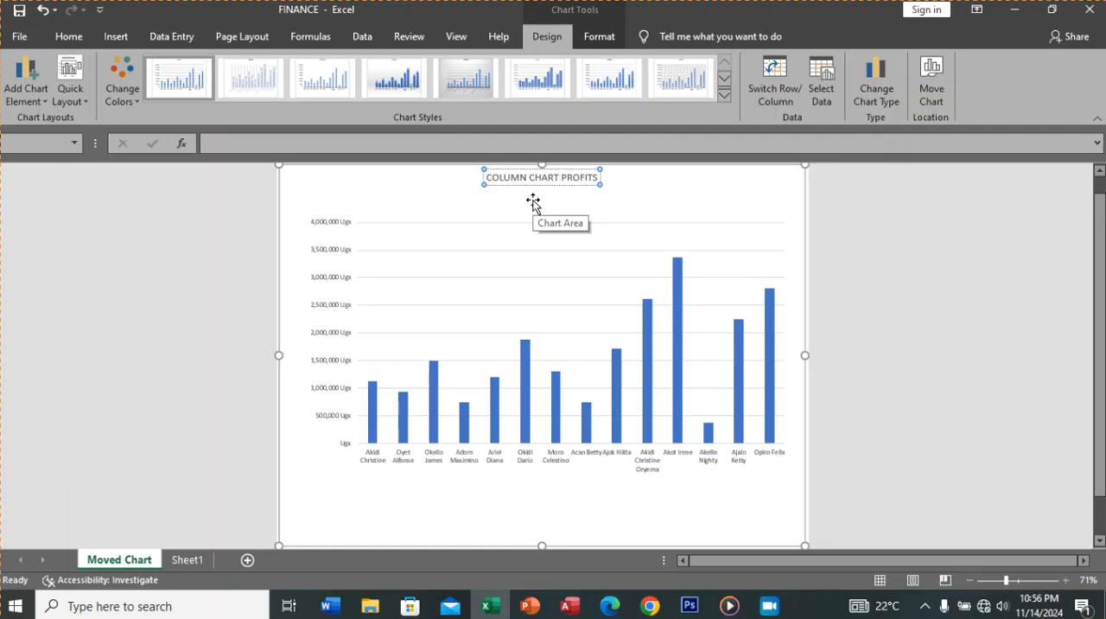
type("SHOWING")
left_click(624, 211)
Step: Change the whole chart title's font to Arial Narrow at size 18
left_click(615, 177)
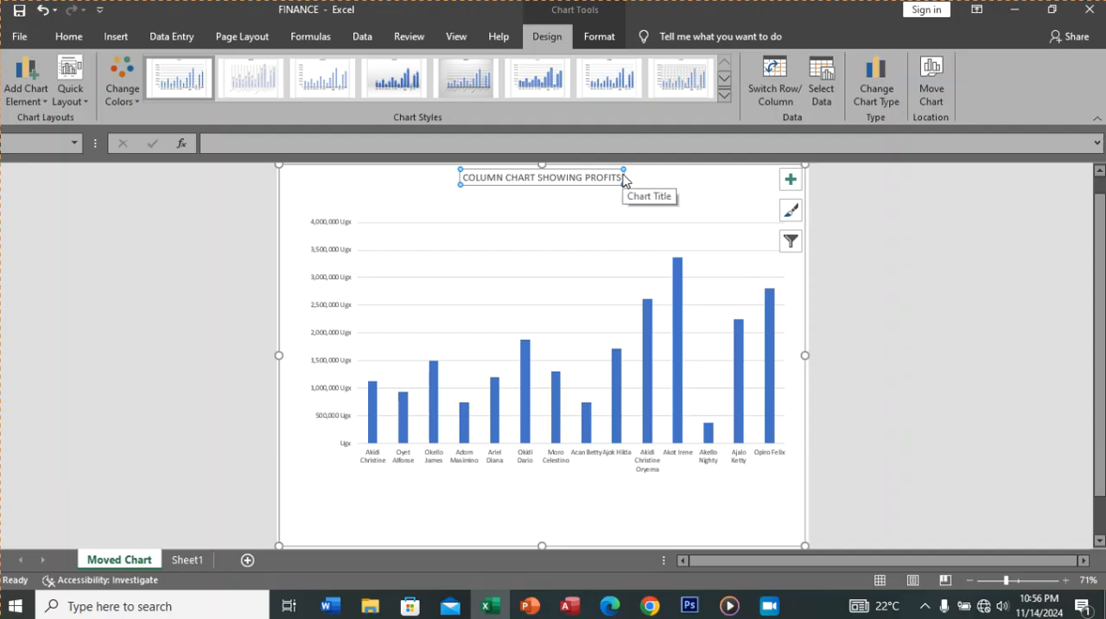
left_click(619, 177)
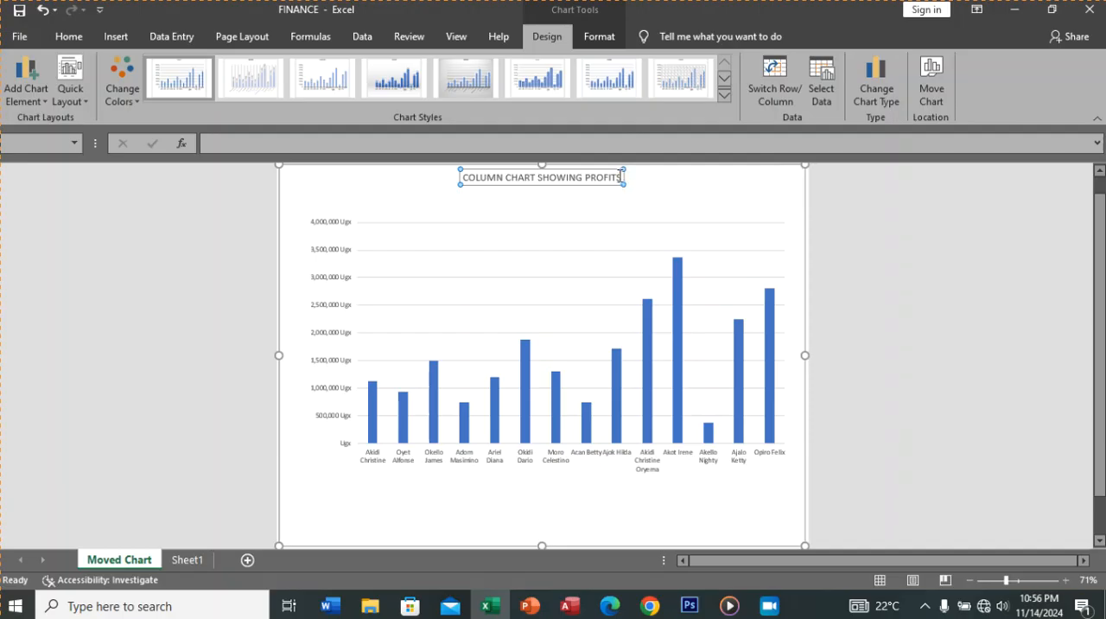
triple_click(619, 177)
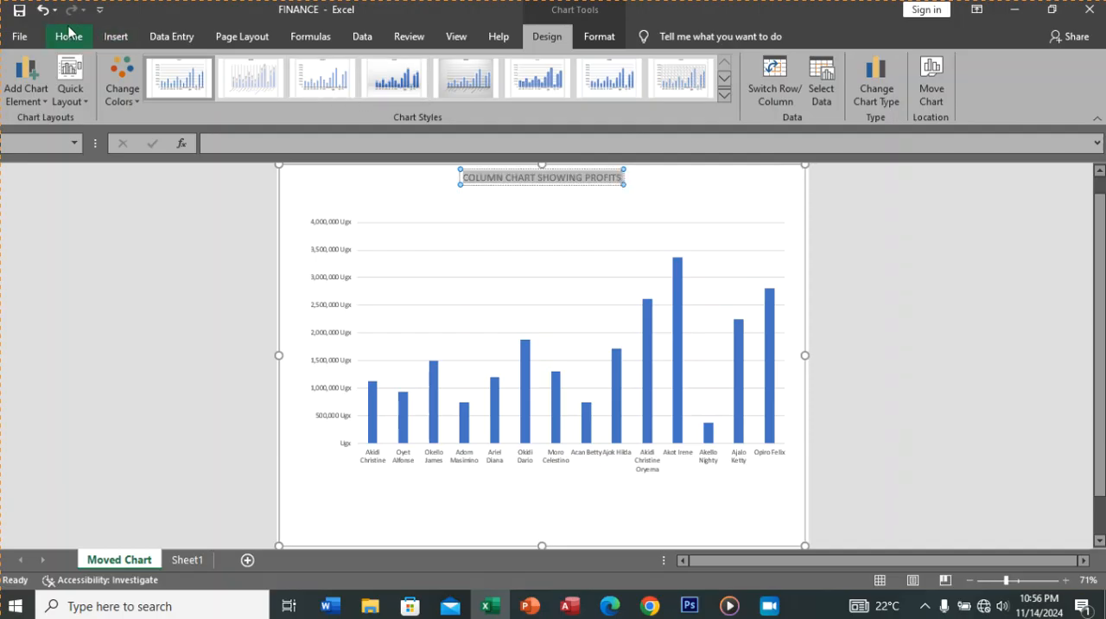
left_click(69, 38)
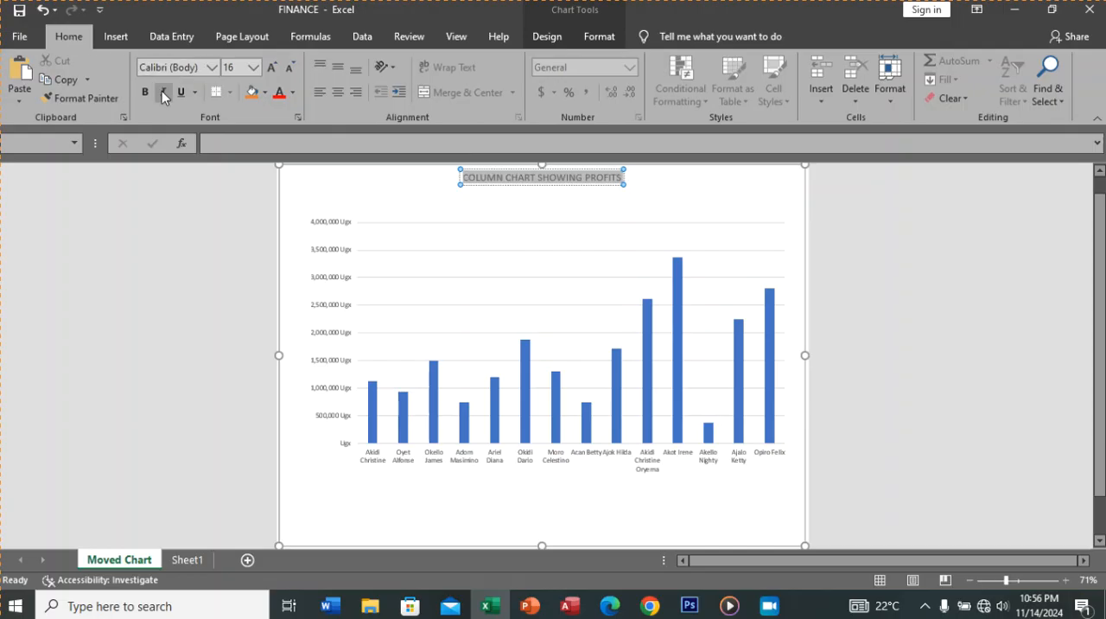
left_click(212, 67)
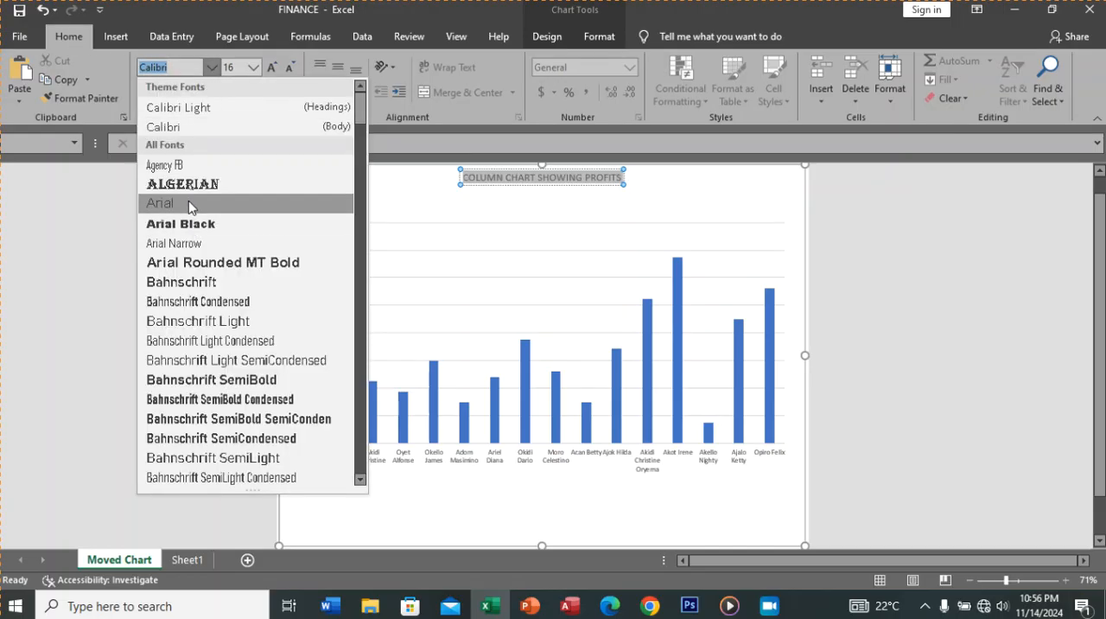
left_click(181, 244)
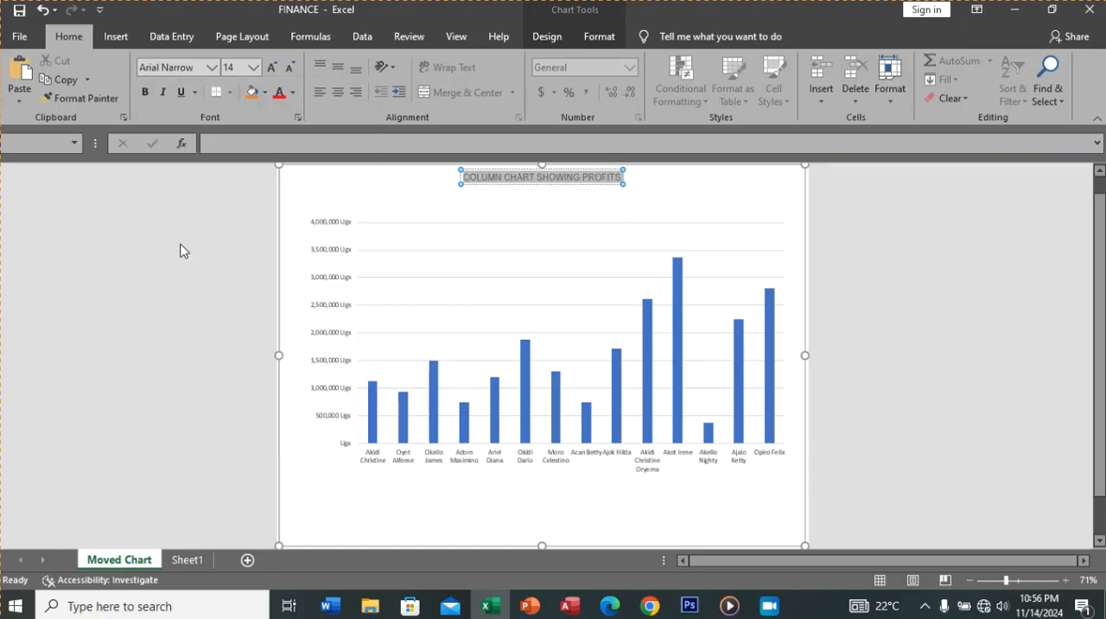
left_click(253, 69)
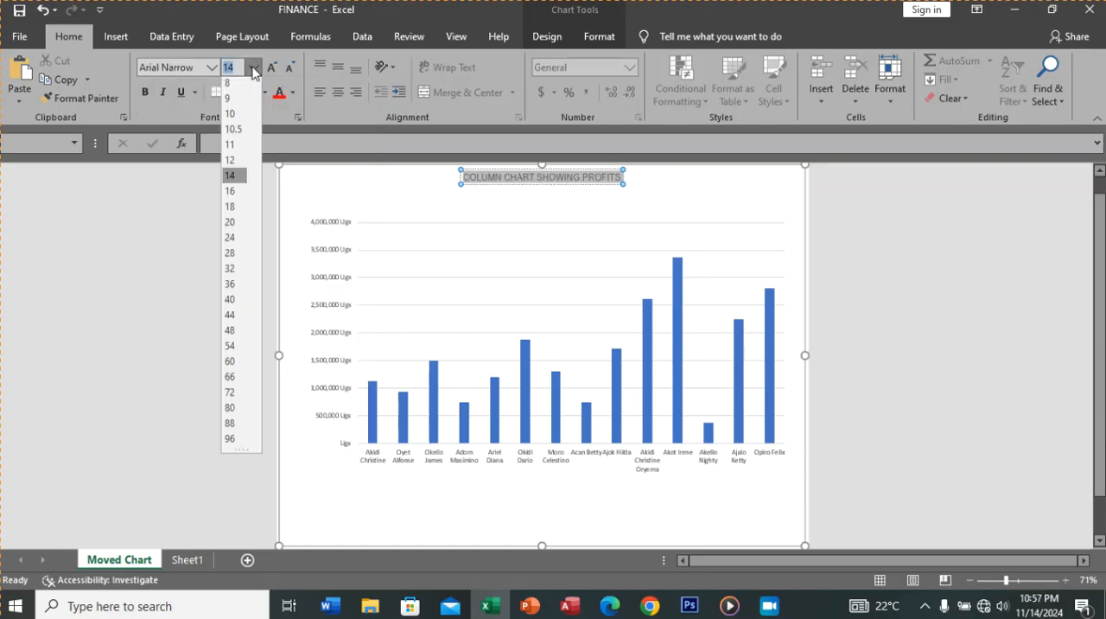
left_click(236, 206)
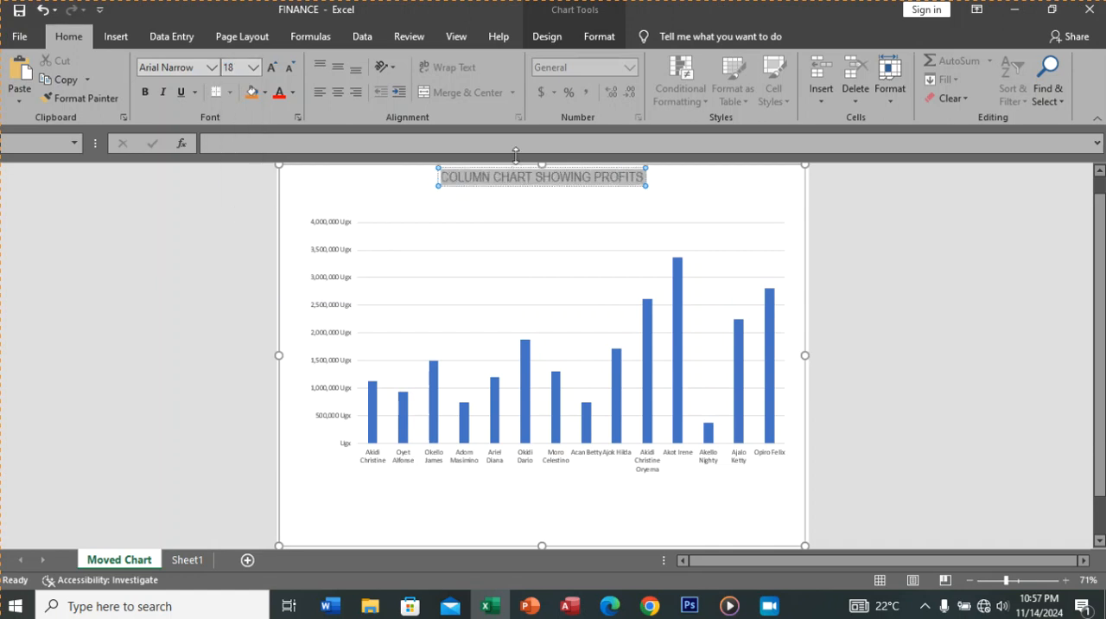
left_click(560, 193)
Step: Lower the chart title to just above the plot area, and make its text dark red and bold
left_click(556, 177)
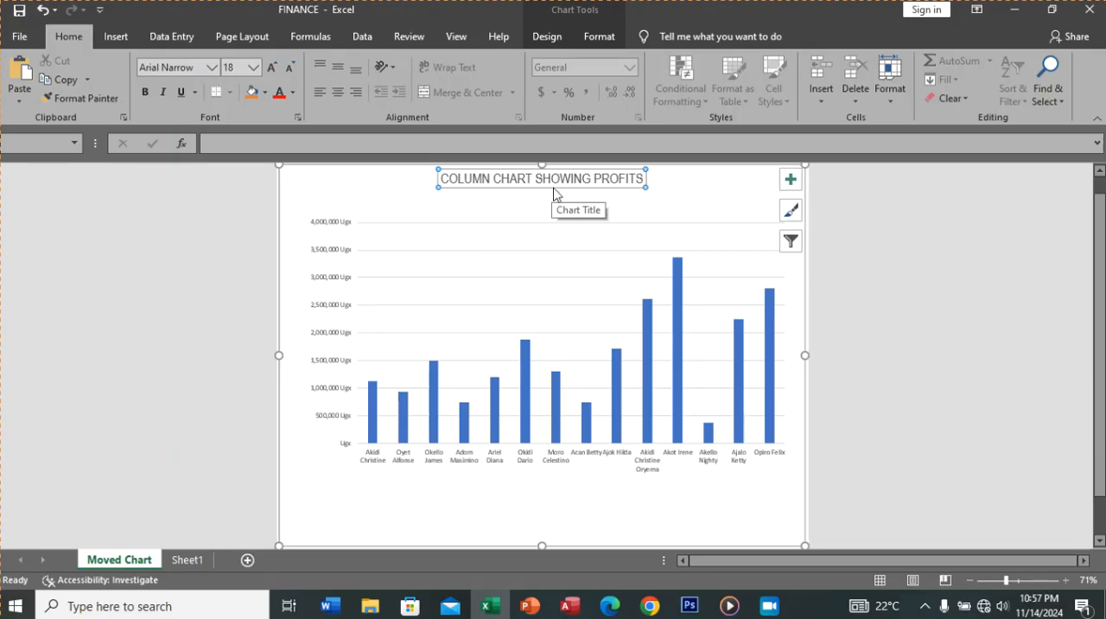
left_click_drag(553, 191, 555, 216)
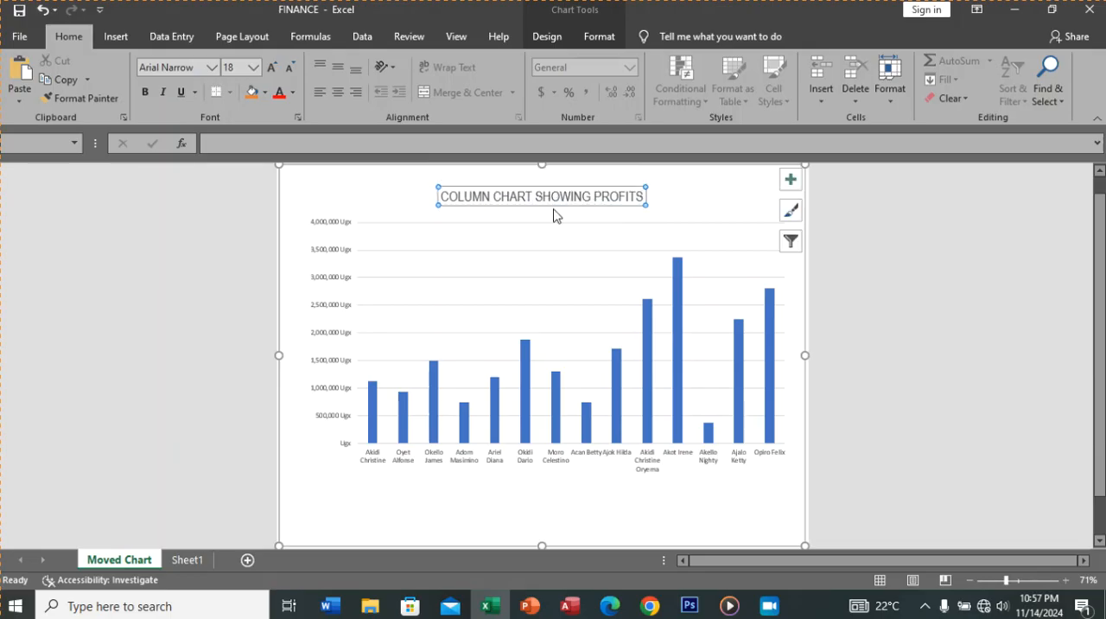
left_click(629, 197)
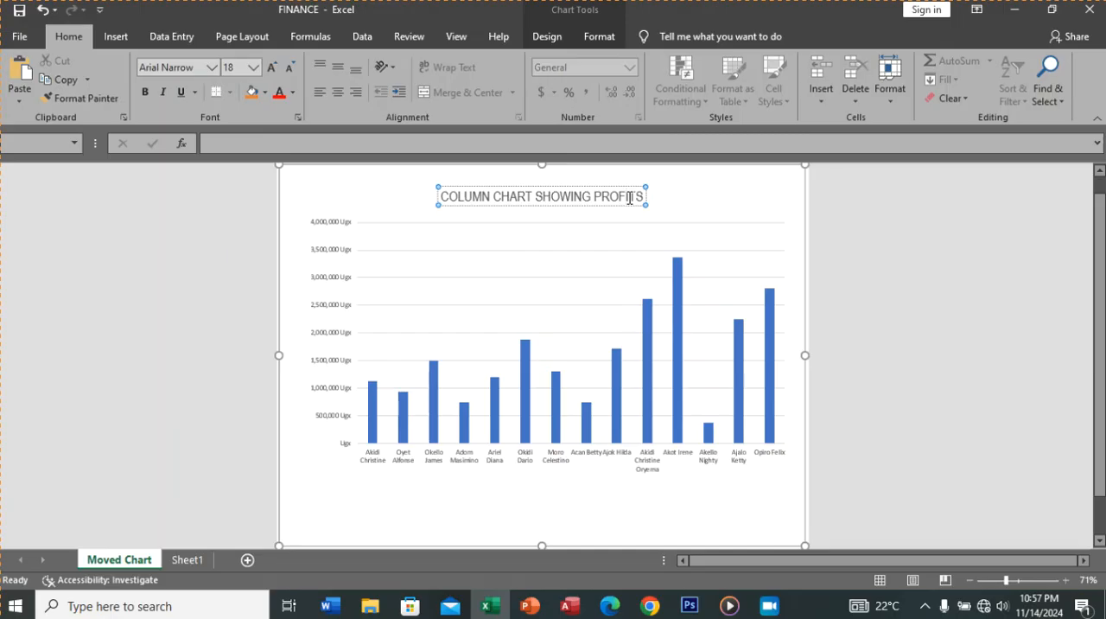
triple_click(629, 197)
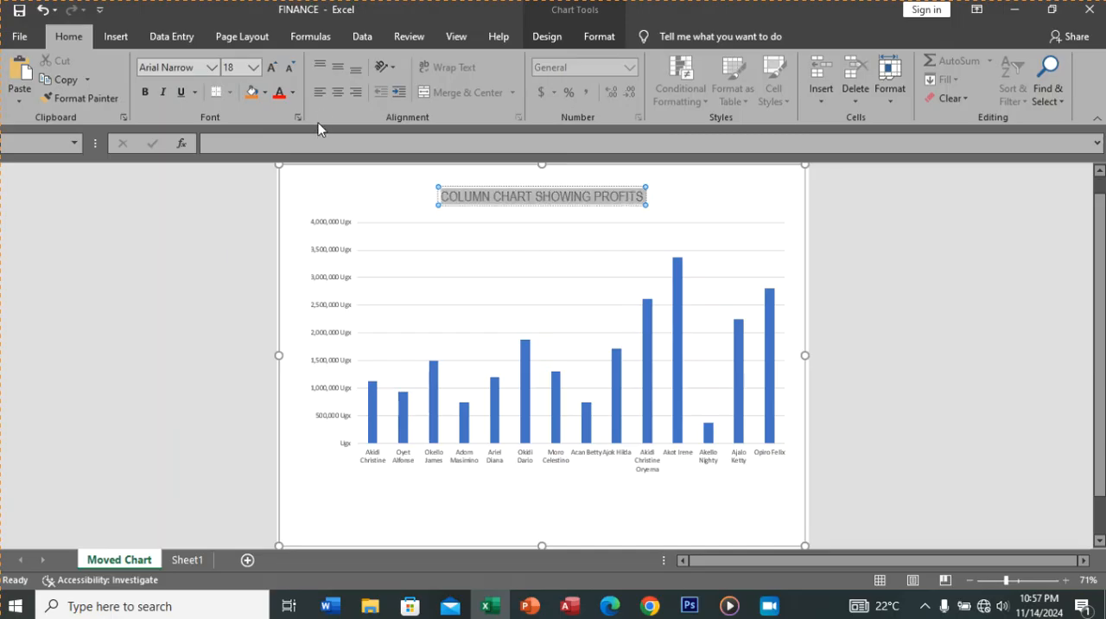
left_click(293, 93)
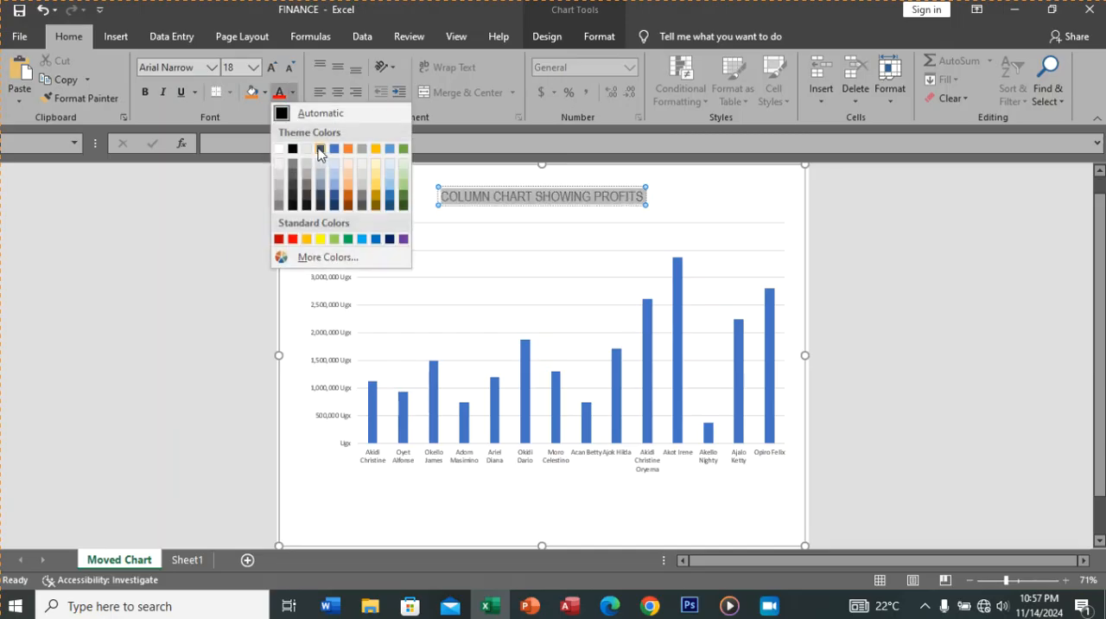
left_click(280, 239)
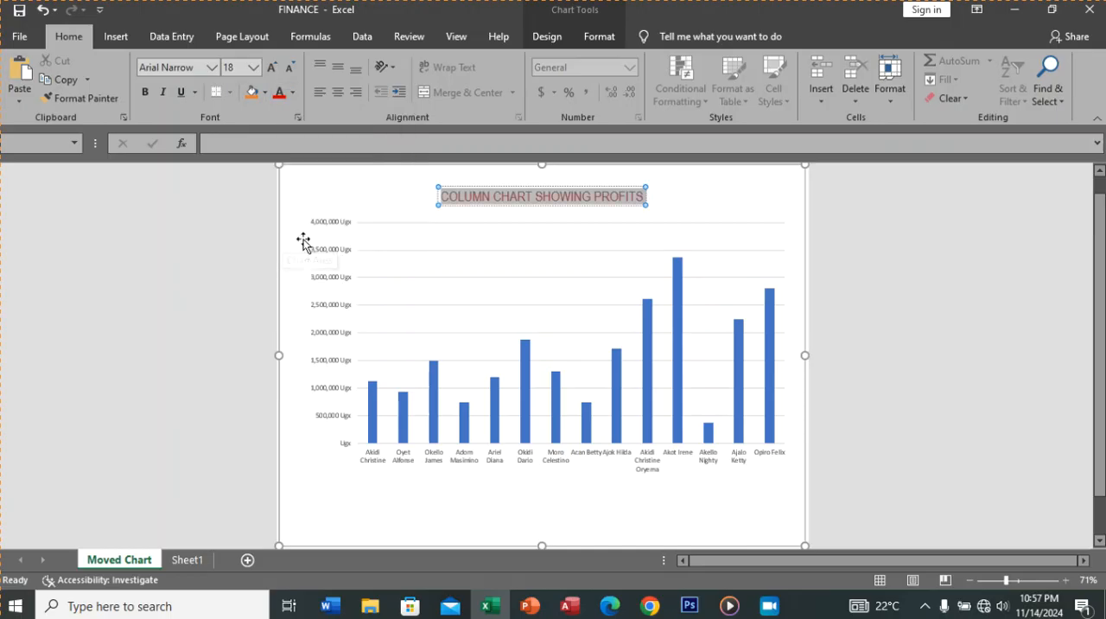
left_click(147, 92)
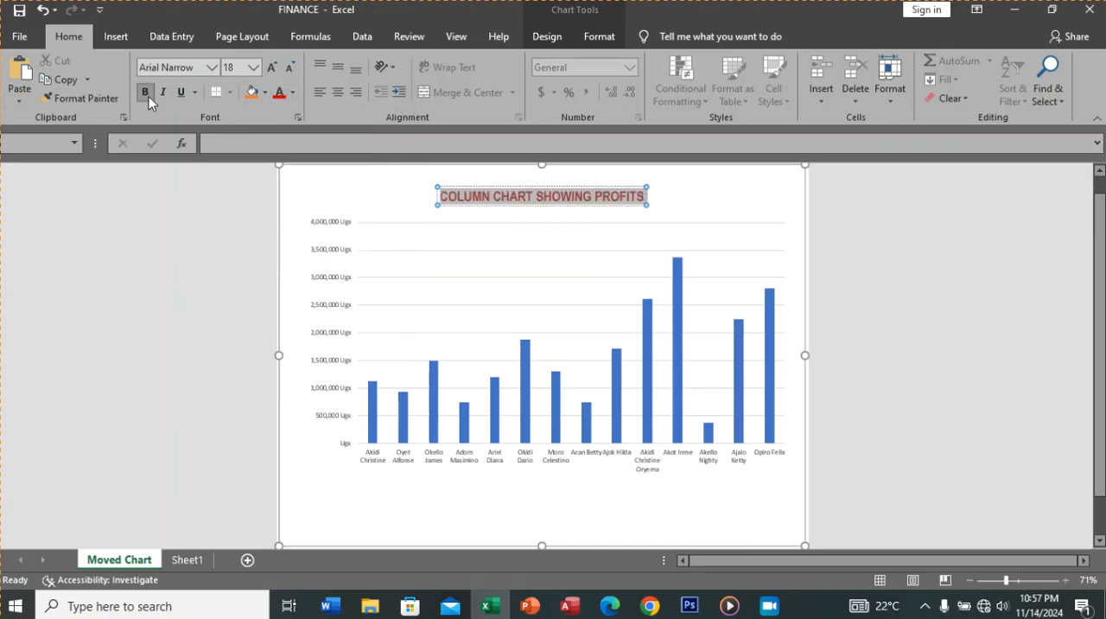
left_click(672, 210)
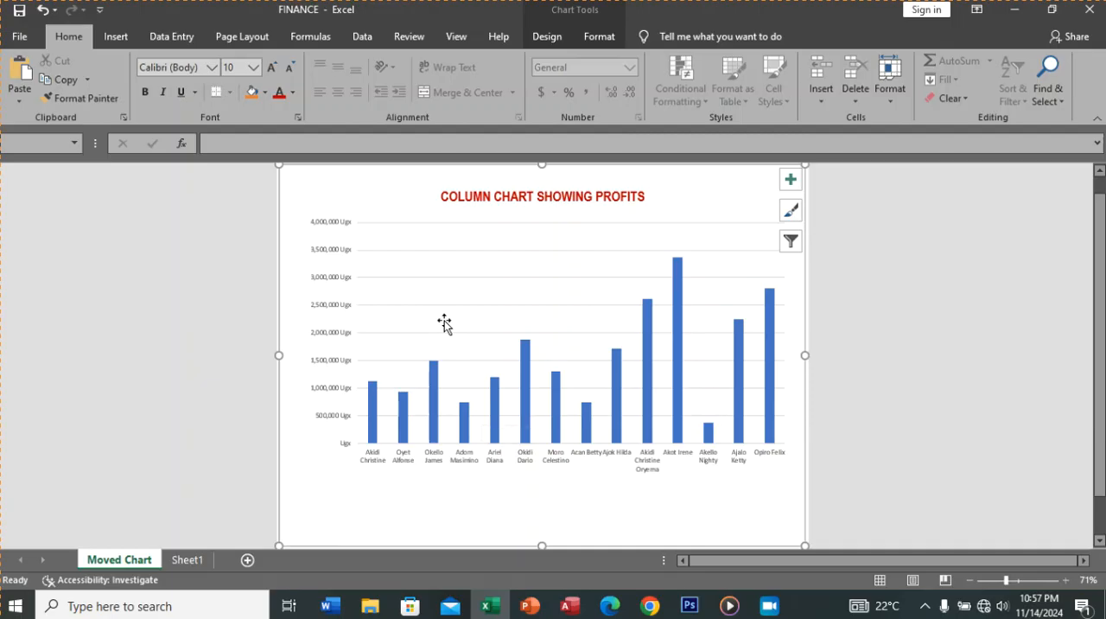
Step: Try out preset chart styles on the profits chart, ending with the one that has a patterned plot area
left_click(548, 39)
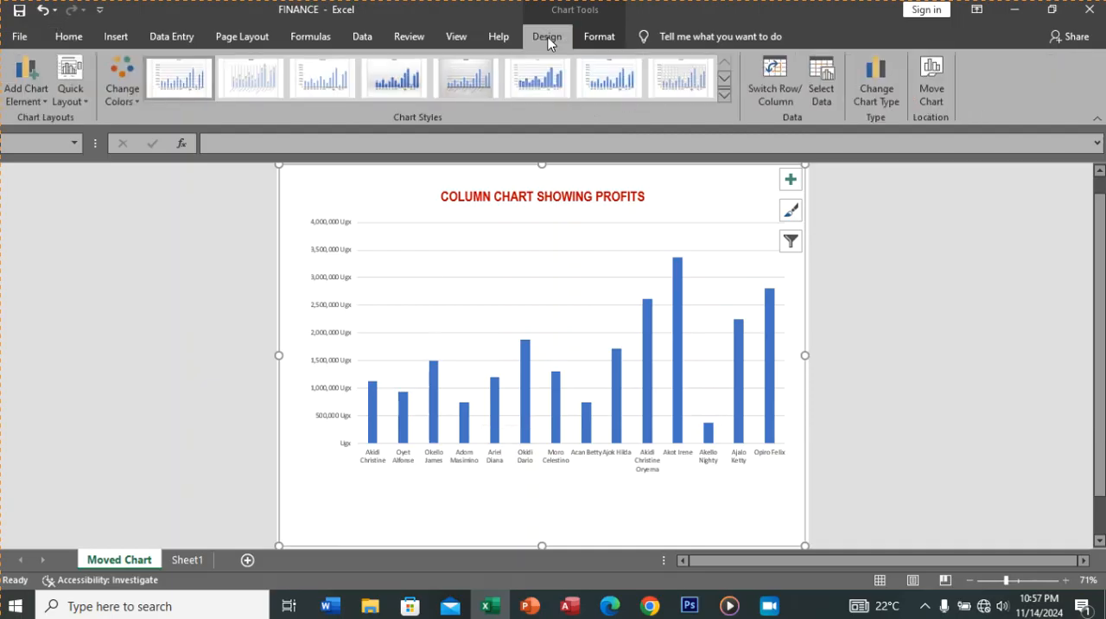
left_click(723, 95)
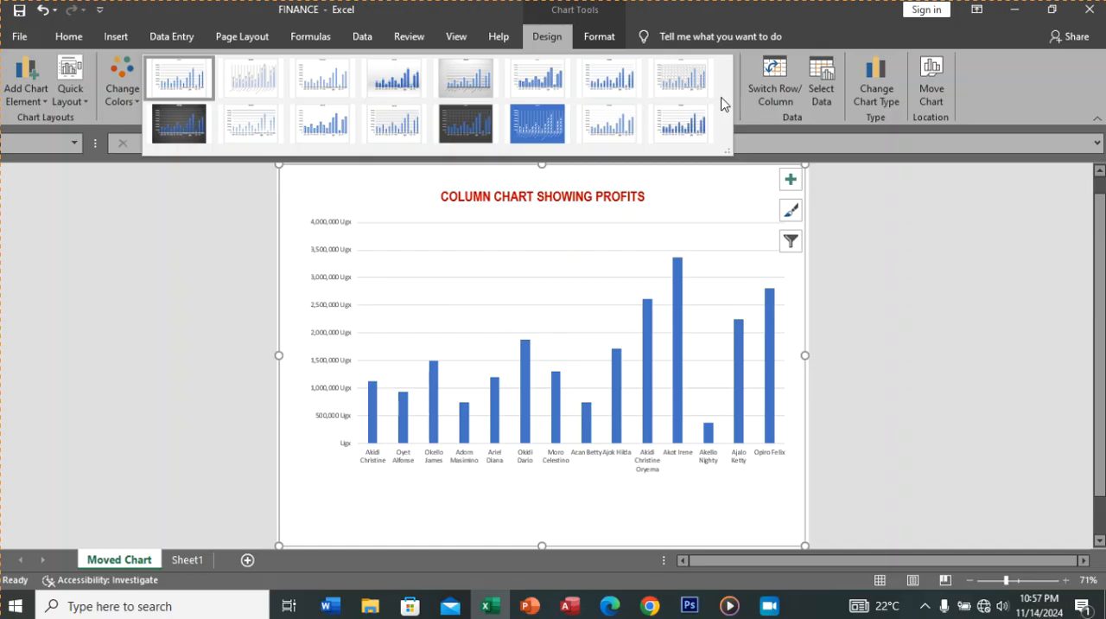
left_click(744, 140)
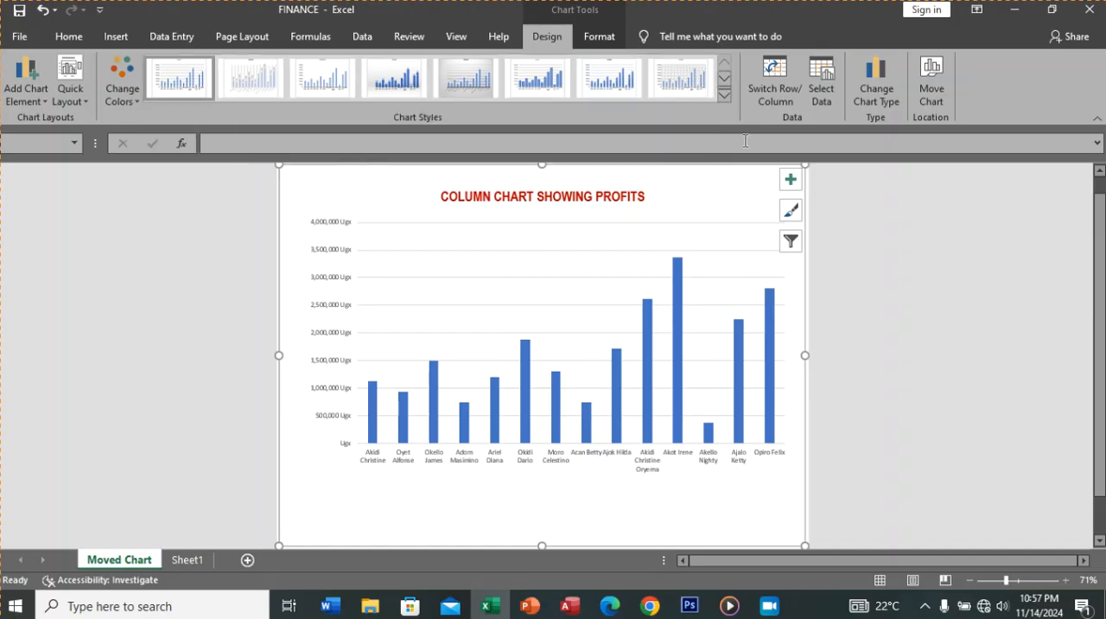
left_click(721, 97)
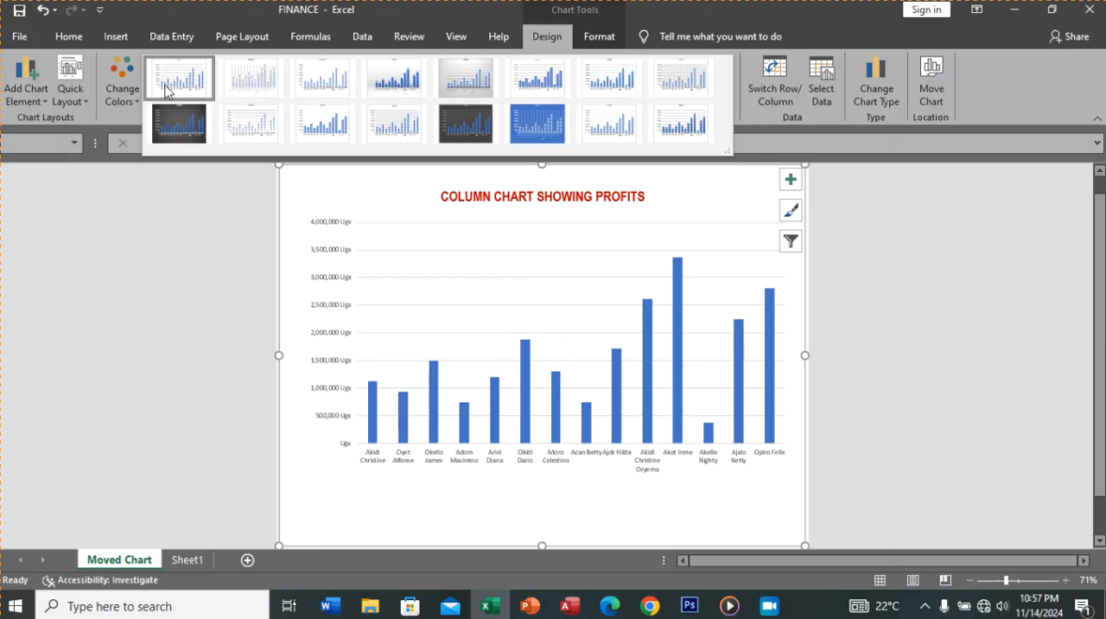
left_click(268, 76)
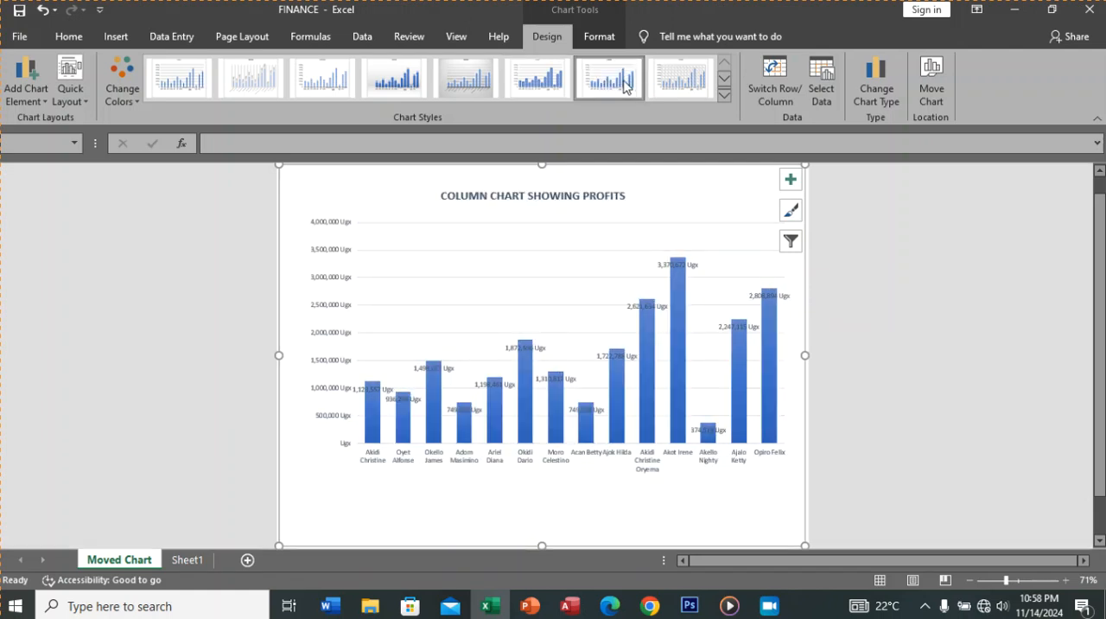
left_click(673, 87)
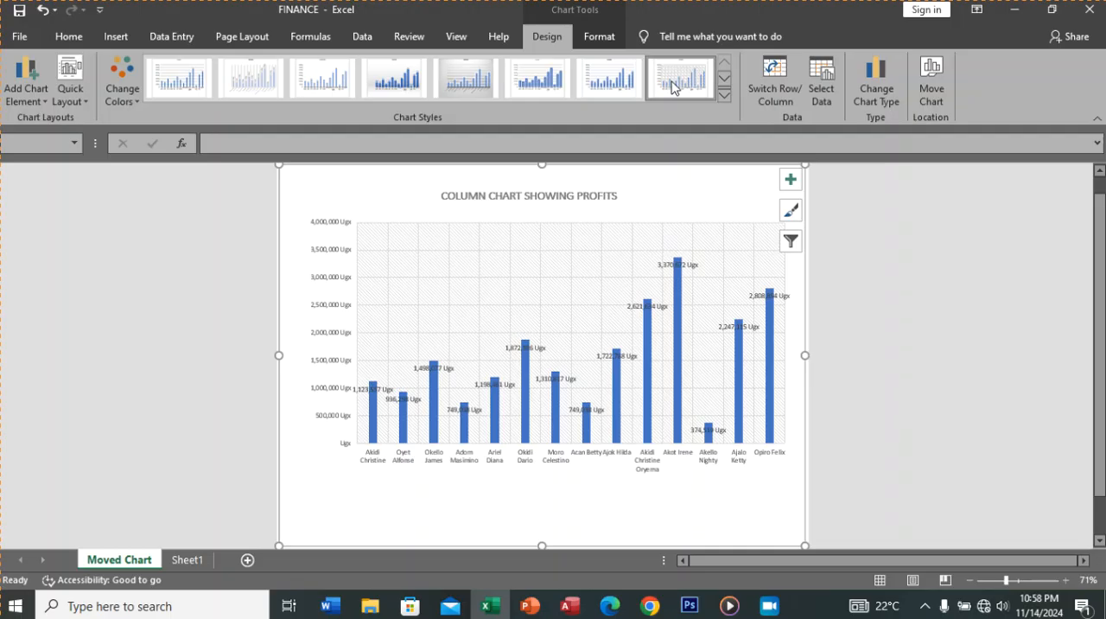
Step: Try the solid blue and fading-column chart styles, and settle on the plain first style with a white background
left_click(722, 96)
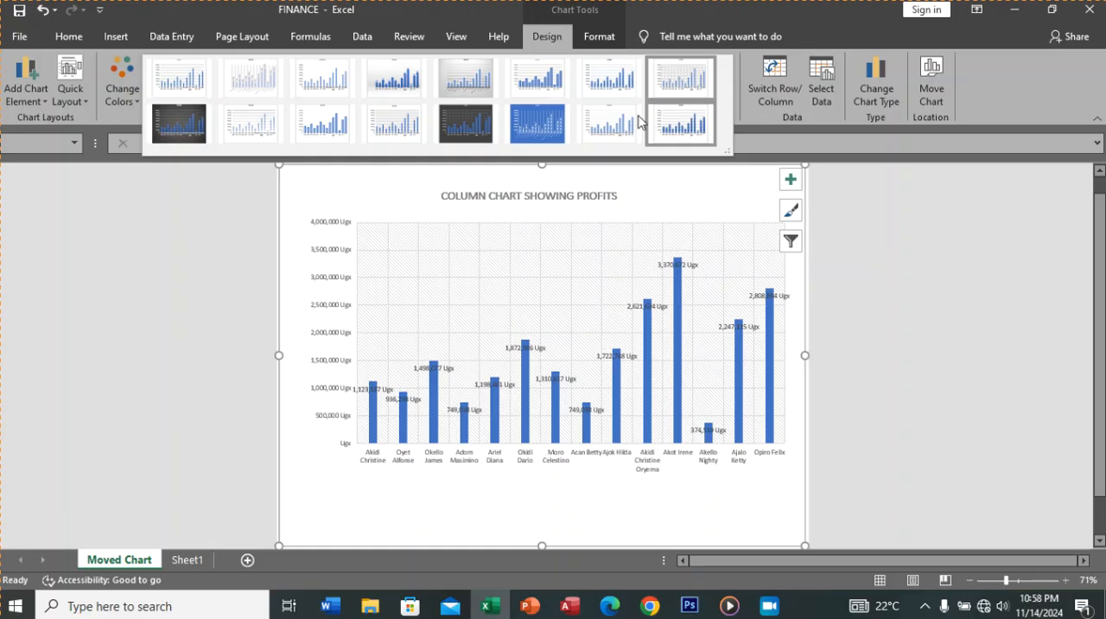
left_click(537, 123)
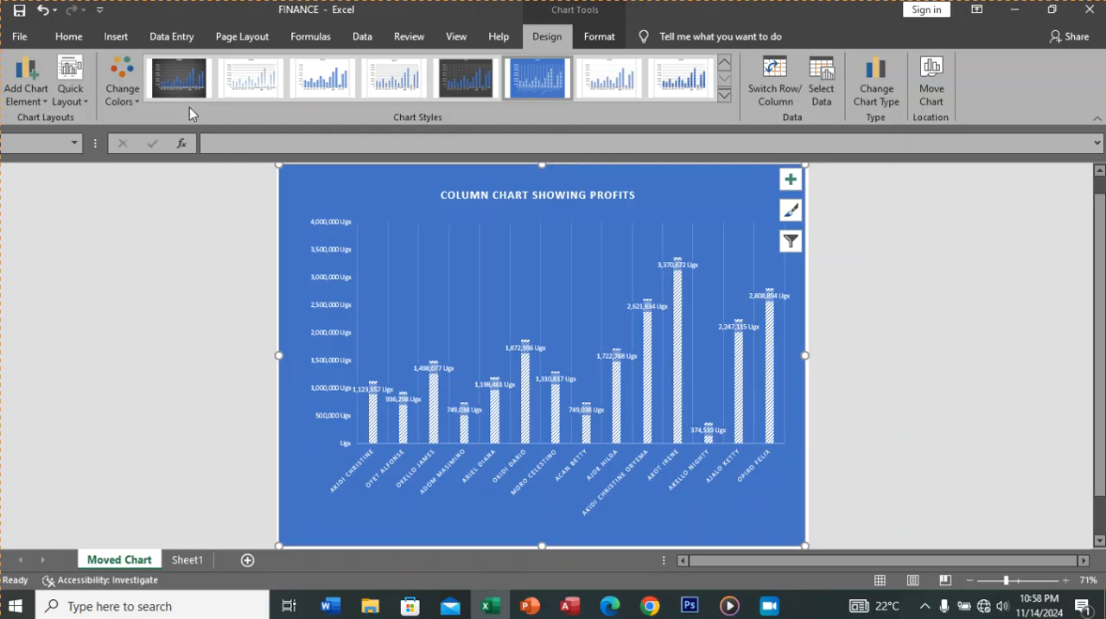
left_click(248, 85)
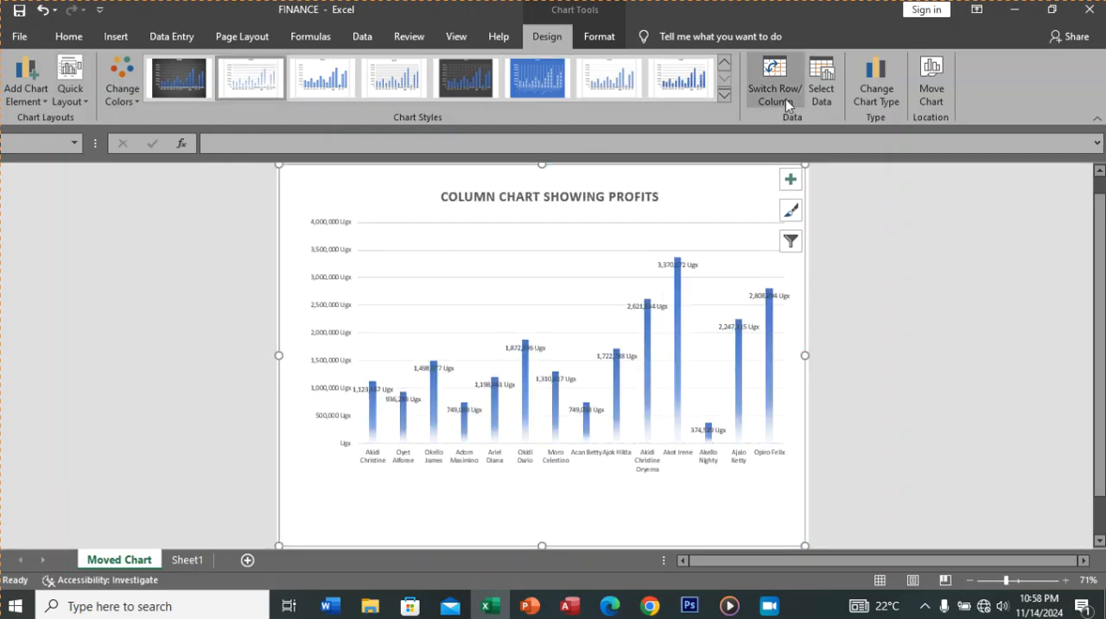
left_click(724, 62)
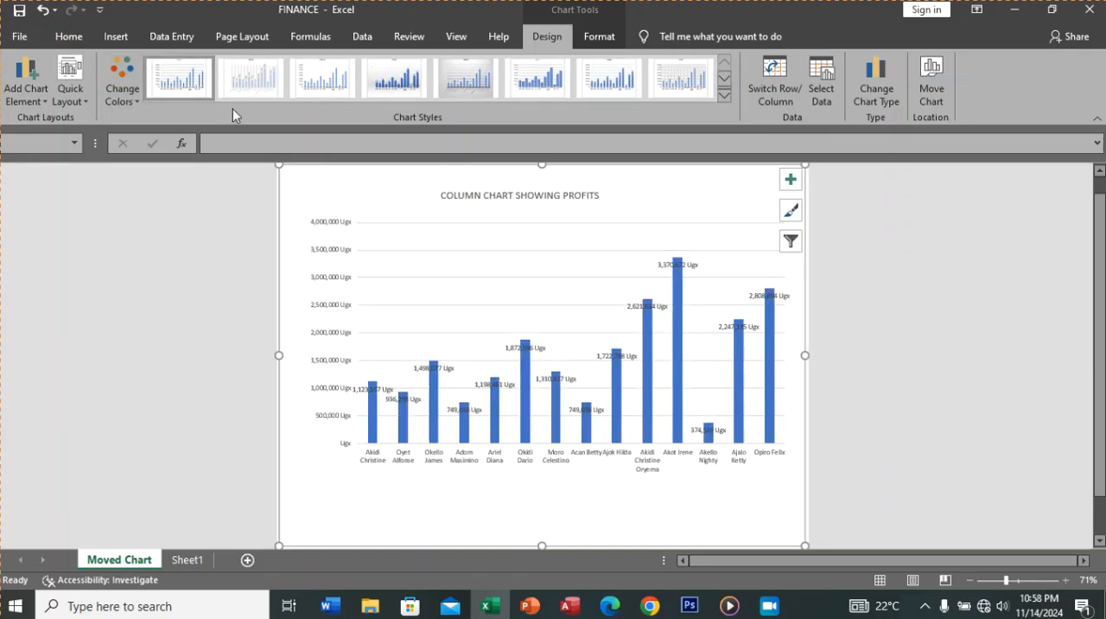
Step: Set the chart's data labels to Center, and switch them to Data Callout
left_click(41, 102)
mouse_move(60, 179)
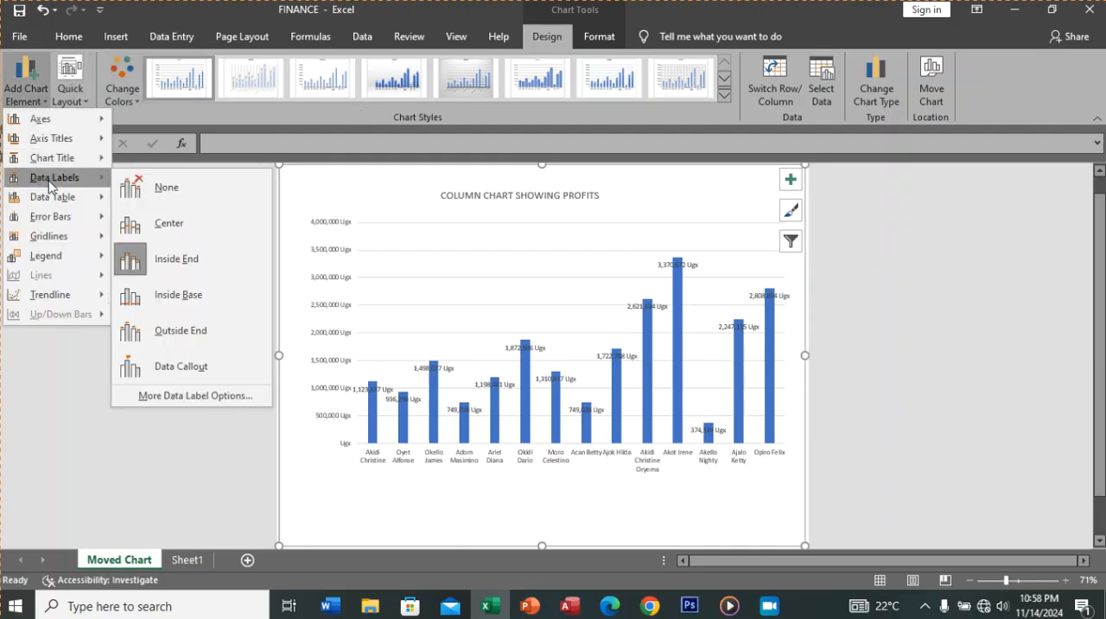
left_click(160, 225)
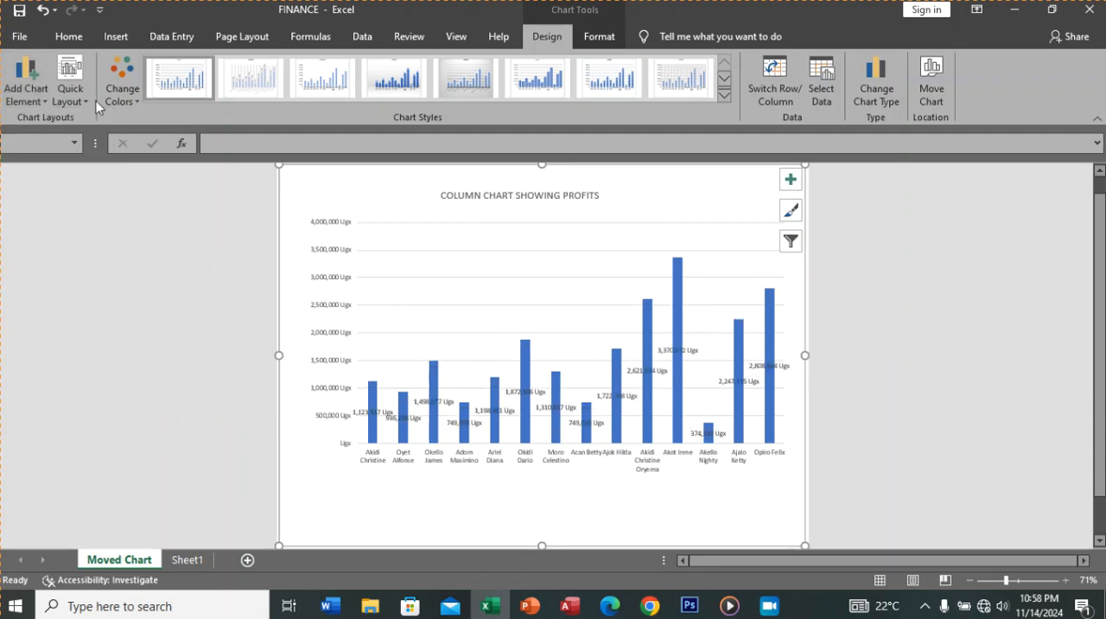
left_click(47, 102)
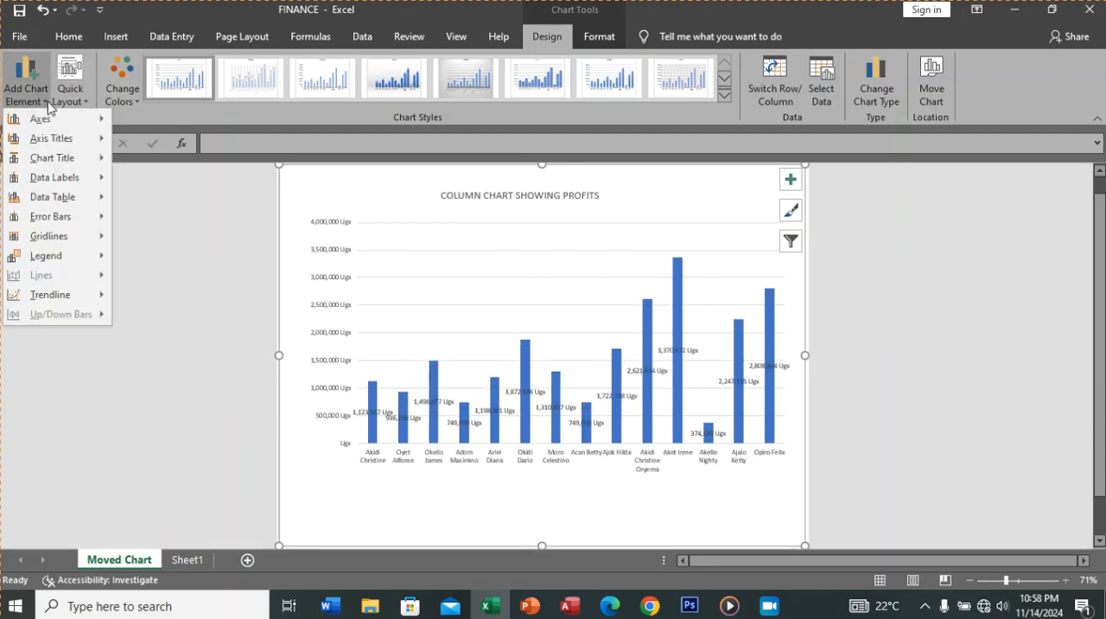
mouse_move(60, 181)
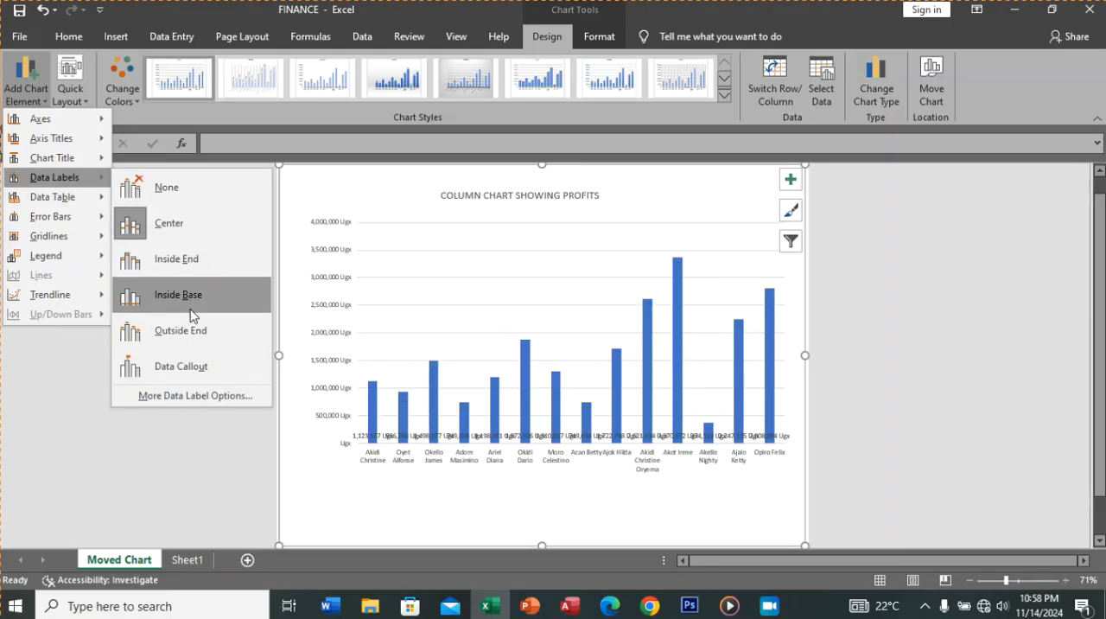
left_click(191, 372)
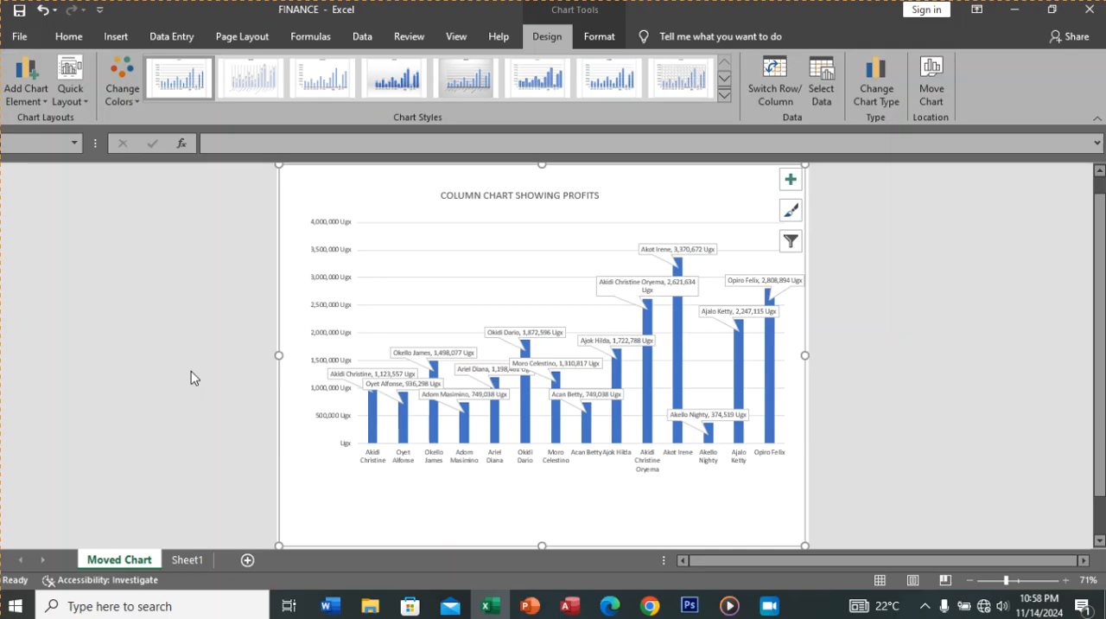
Step: Add a legend to the profits chart using the Bottom position
left_click(43, 105)
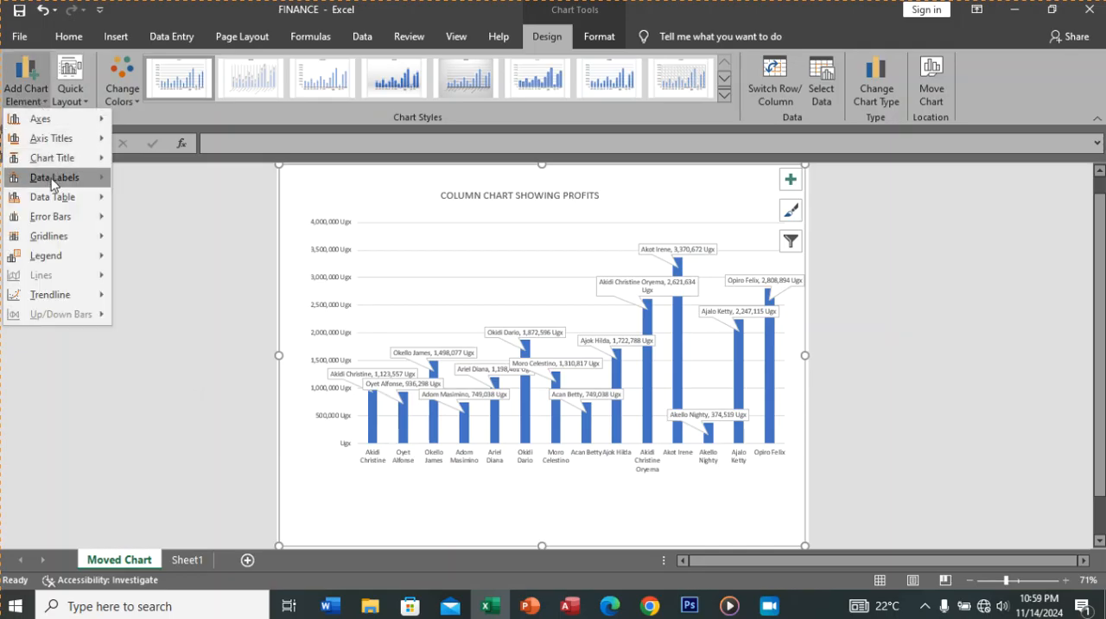
mouse_move(87, 205)
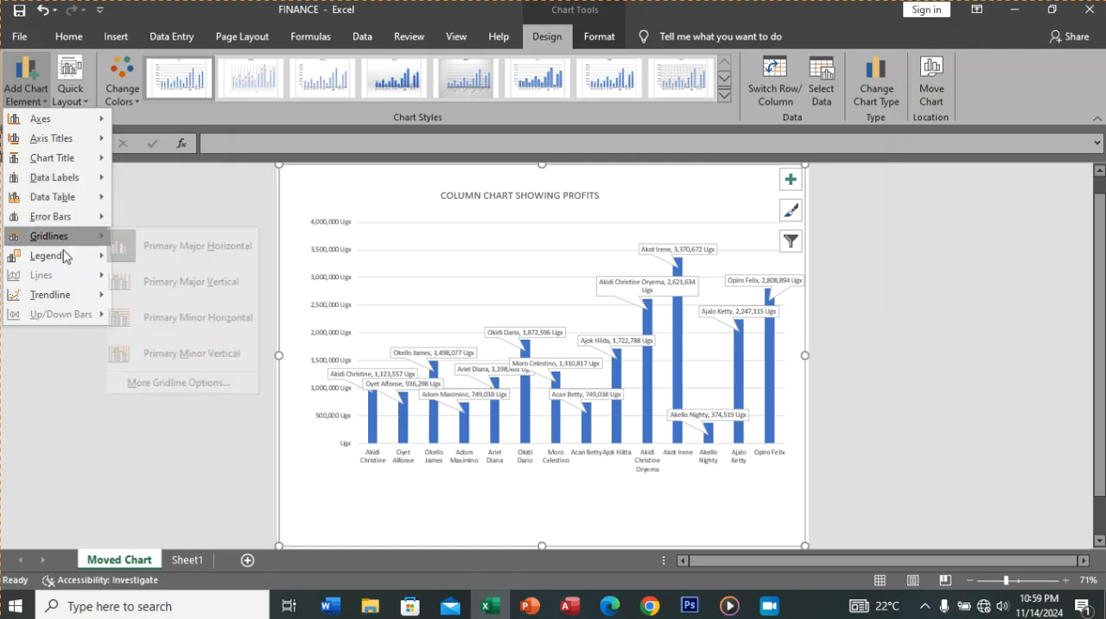
mouse_move(63, 255)
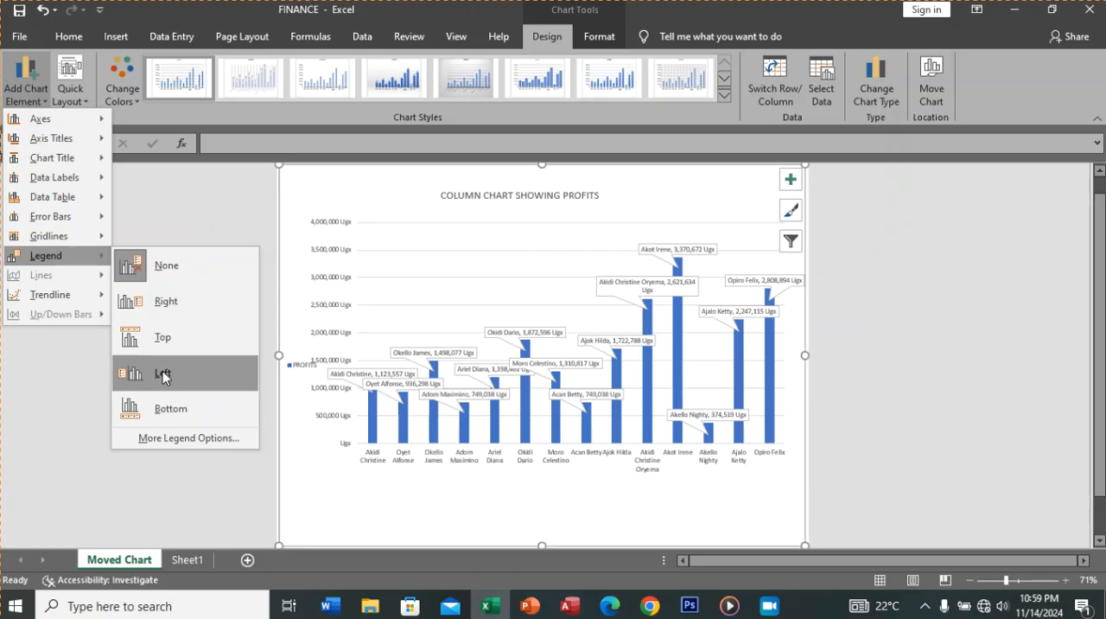
left_click(168, 404)
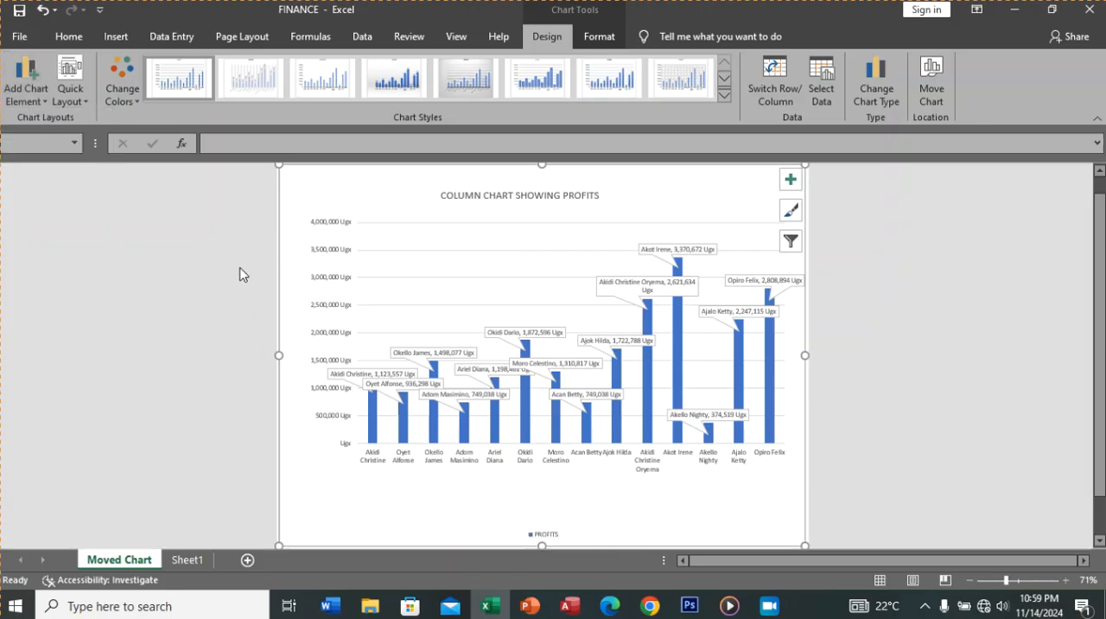
Step: Try Layout 5 and the first three preset quick layouts on the profits chart, ending with the legend below the columns
left_click(70, 82)
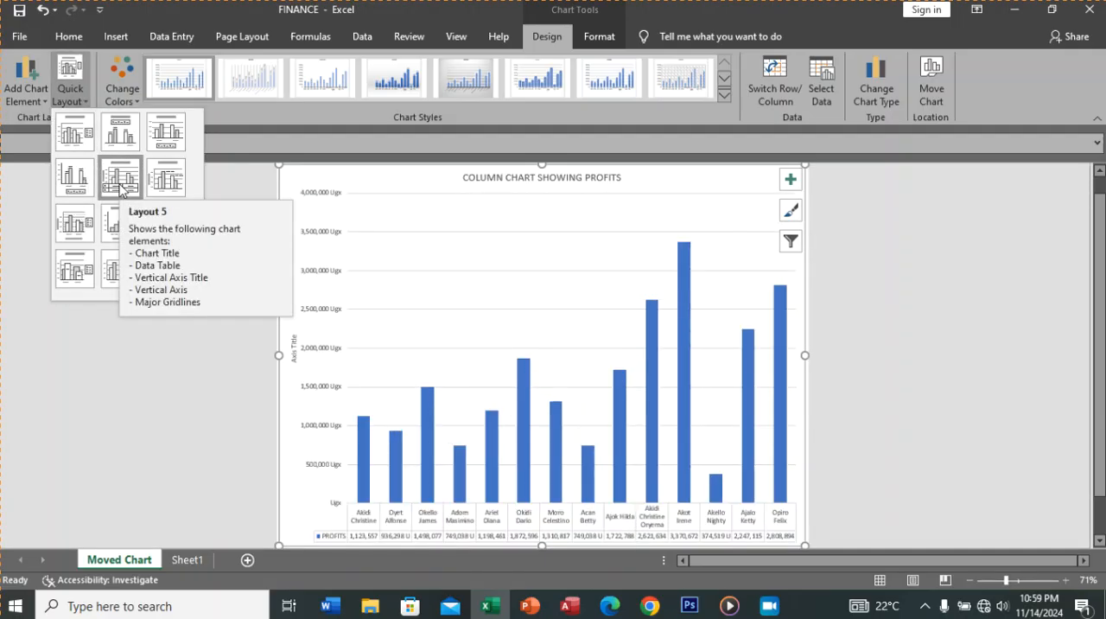
left_click(120, 179)
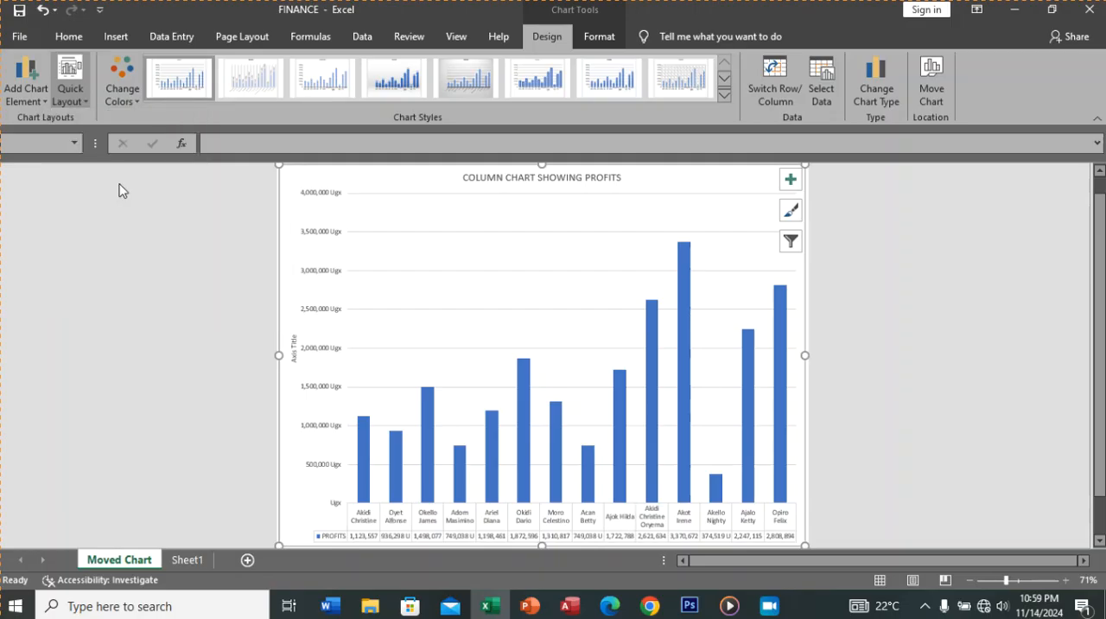
left_click(84, 99)
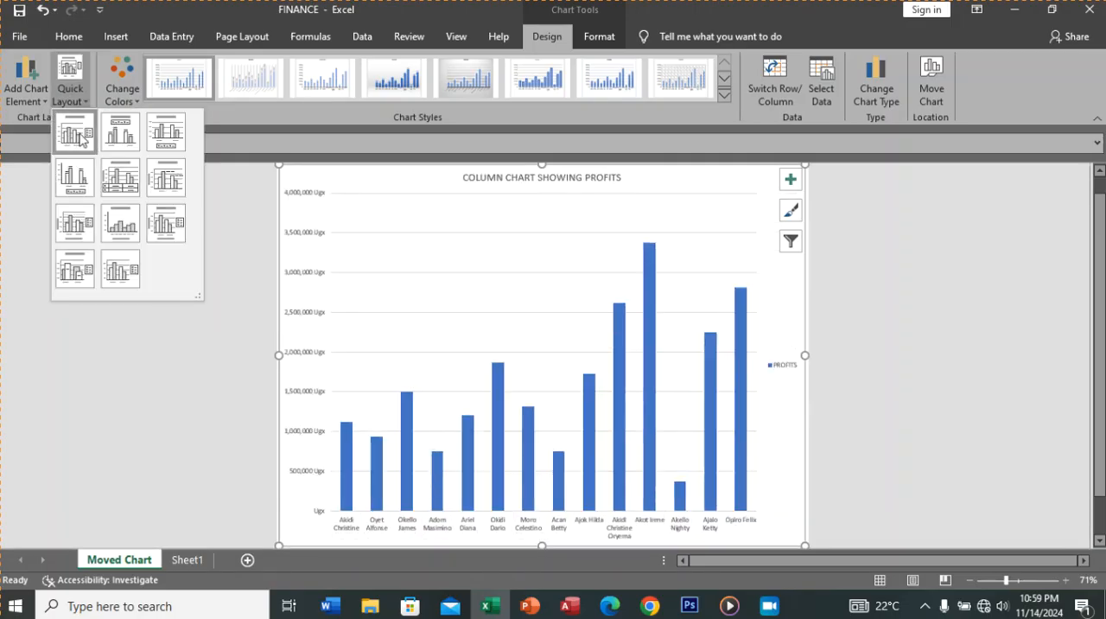
left_click(80, 140)
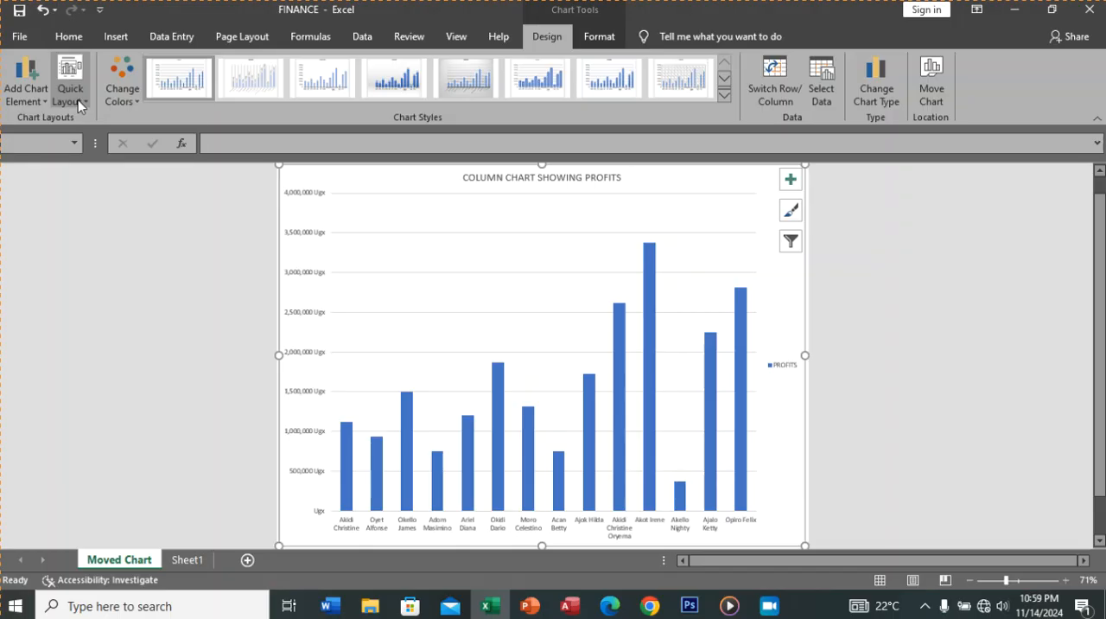
left_click(77, 102)
left_click(123, 138)
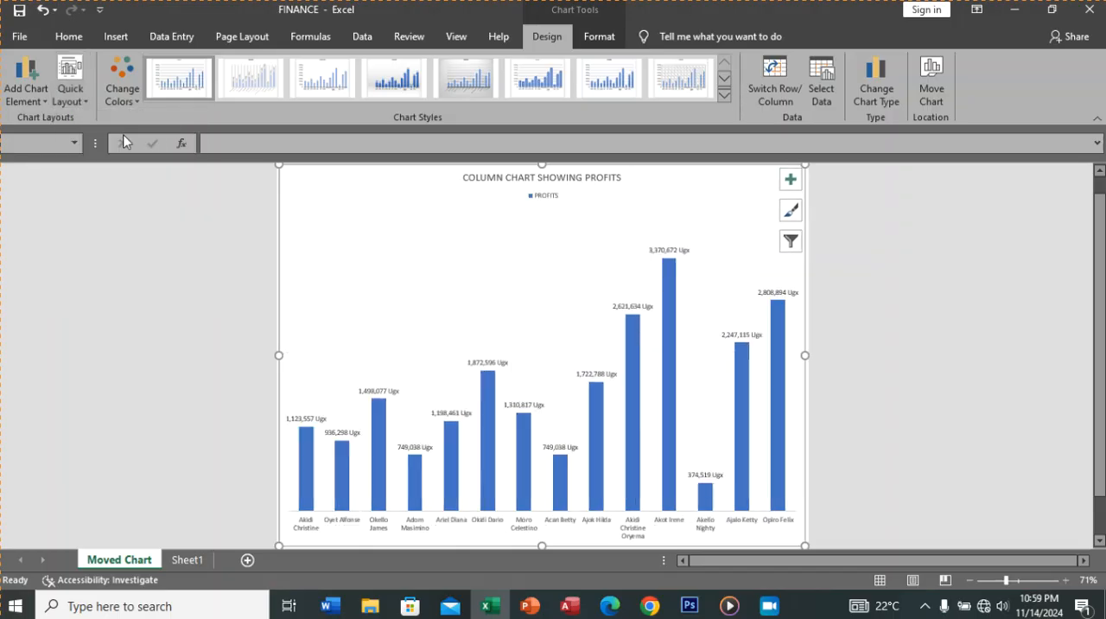
left_click(85, 104)
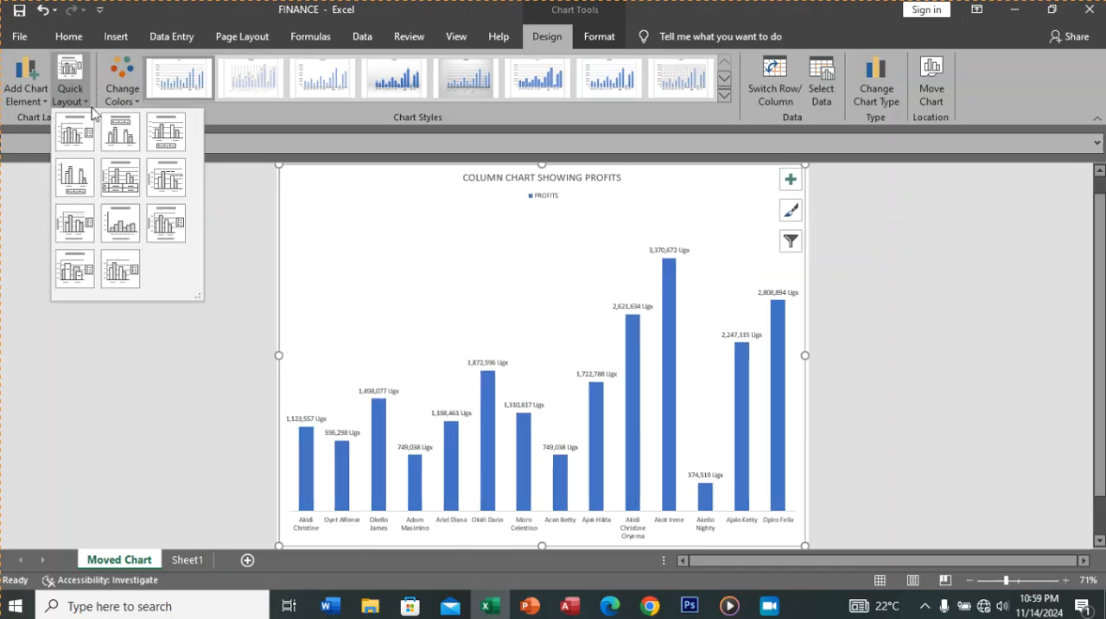
left_click(160, 129)
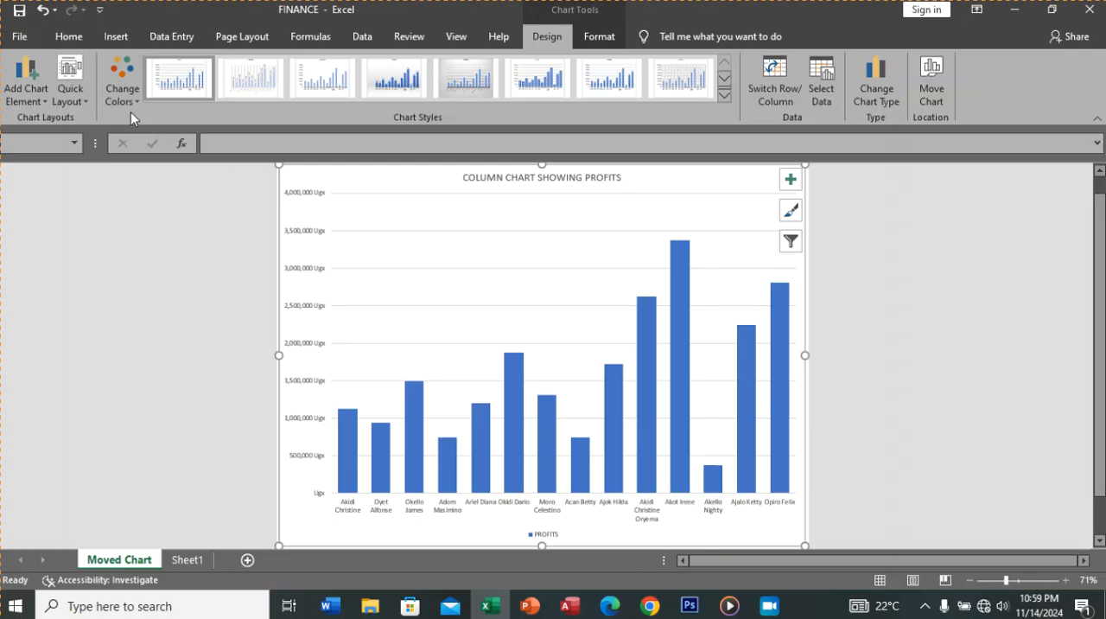
Step: Retry Layout 5, and apply the quick layout with both axis titles, a legend beside the plot, minor gridlines and no chart title
left_click(87, 102)
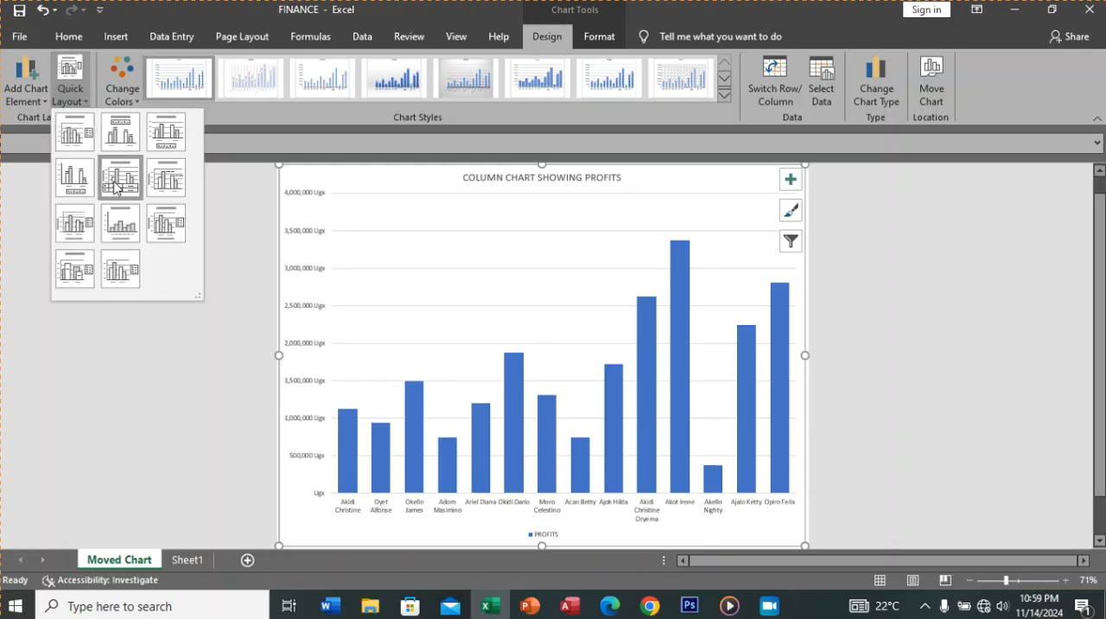
left_click(116, 187)
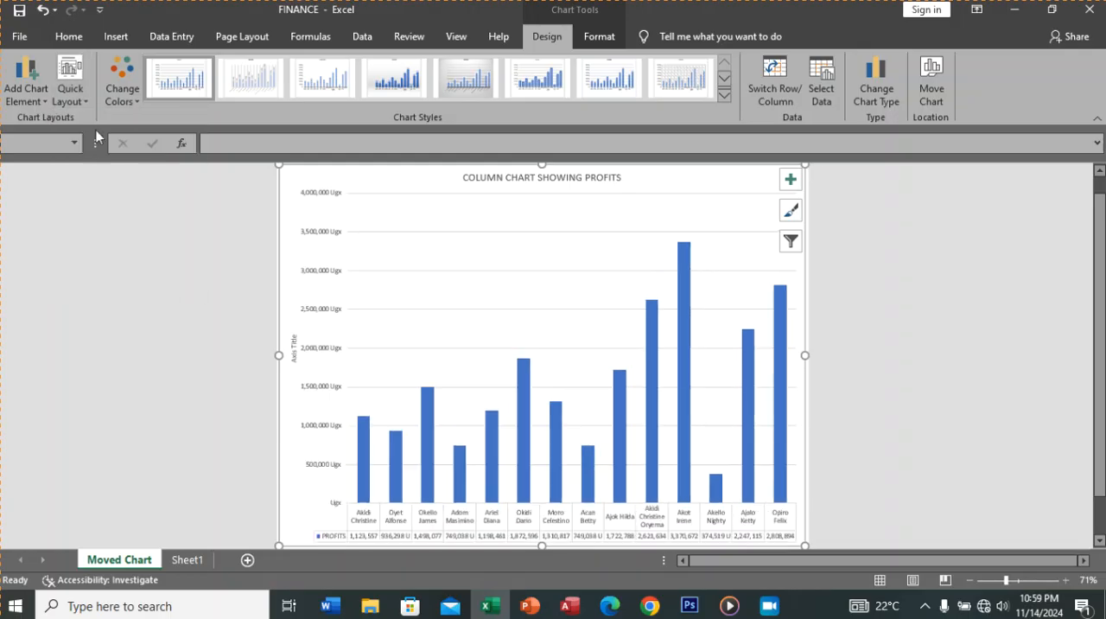
left_click(84, 96)
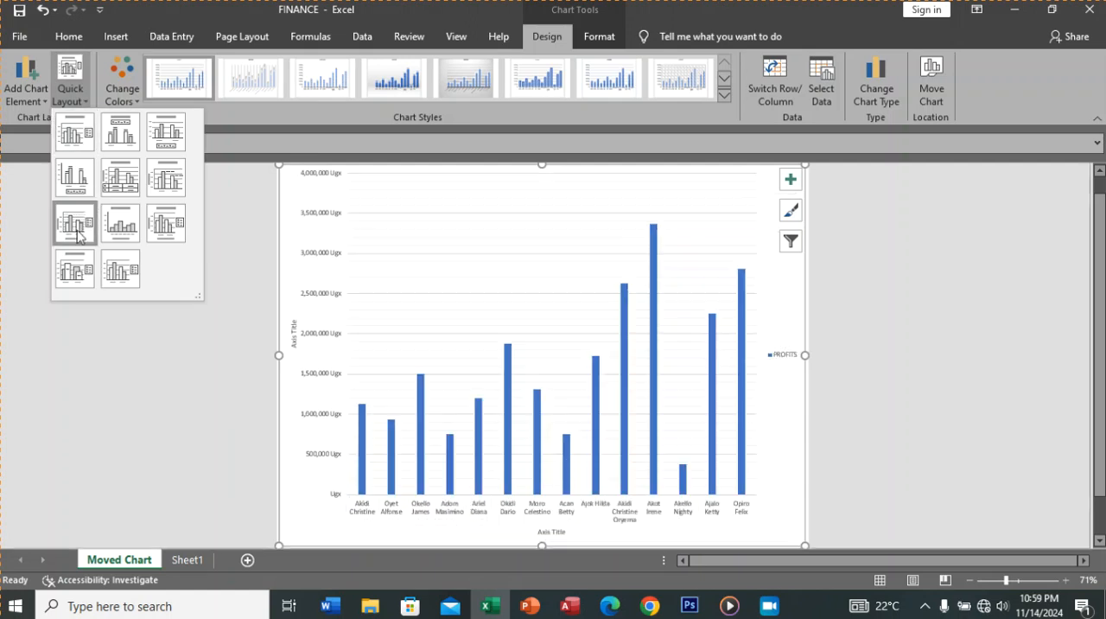
left_click(77, 230)
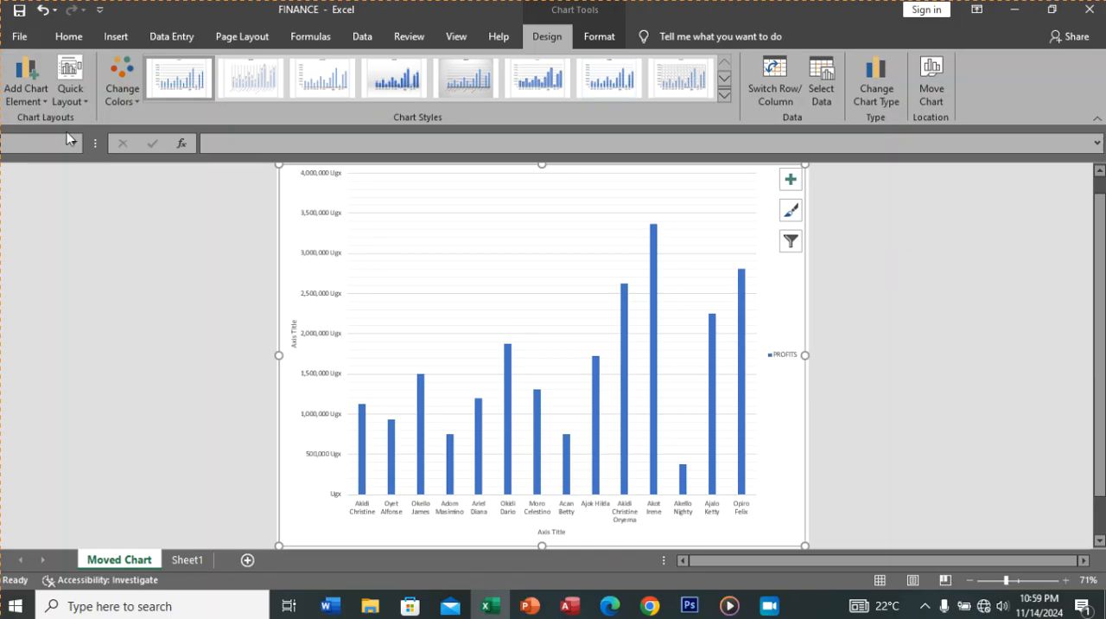
left_click(76, 97)
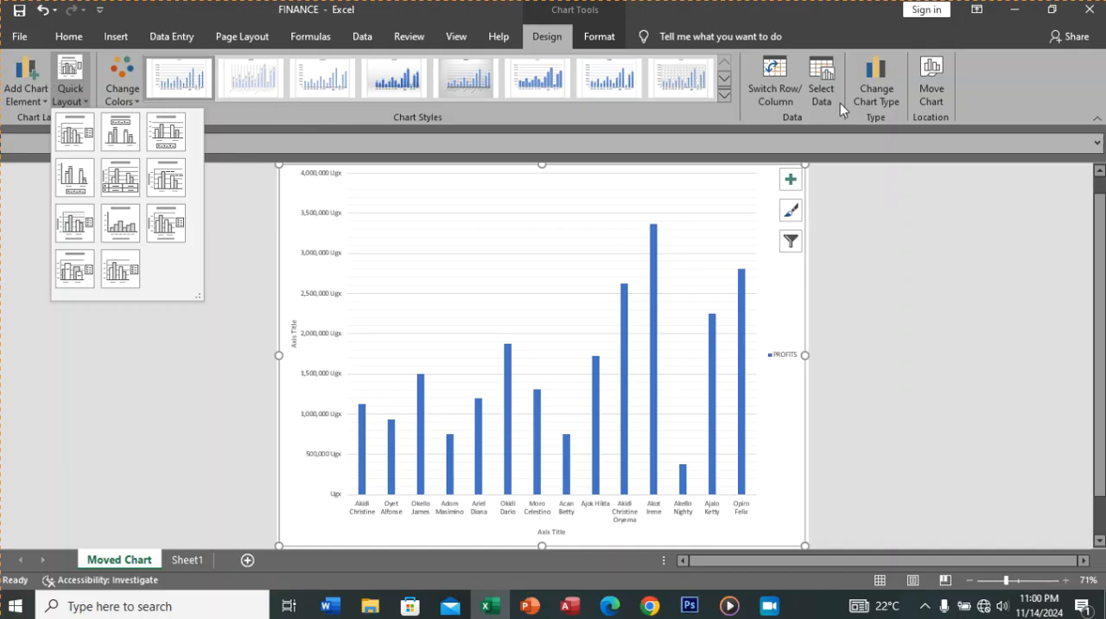
Step: Change the profits chart's type to 3-D Clustered Column, keeping the single-series variant
left_click(872, 88)
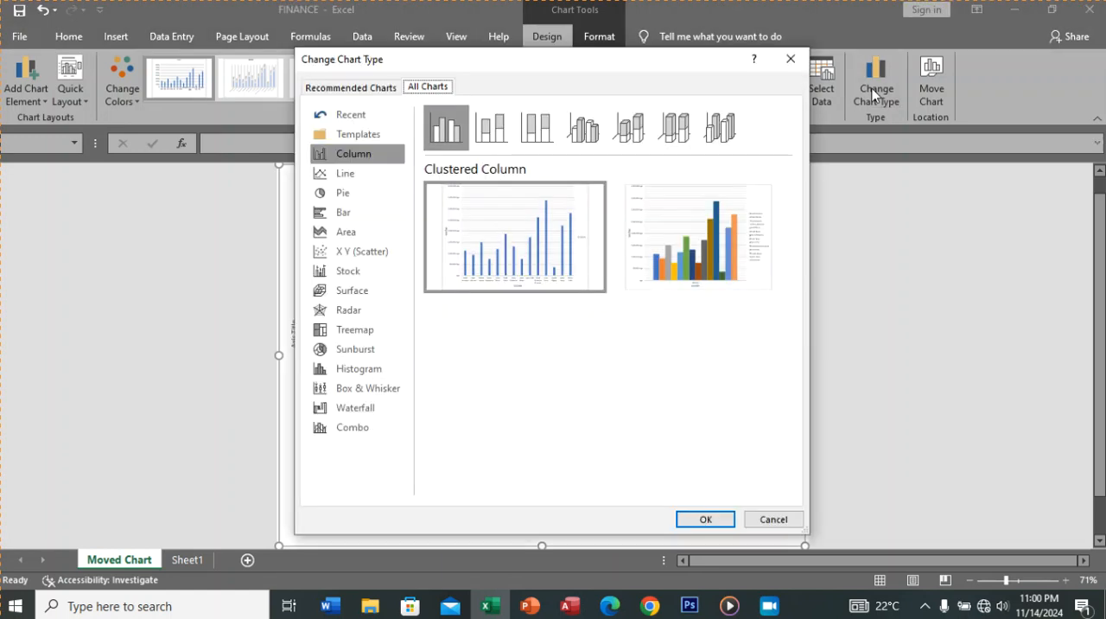
left_click(577, 130)
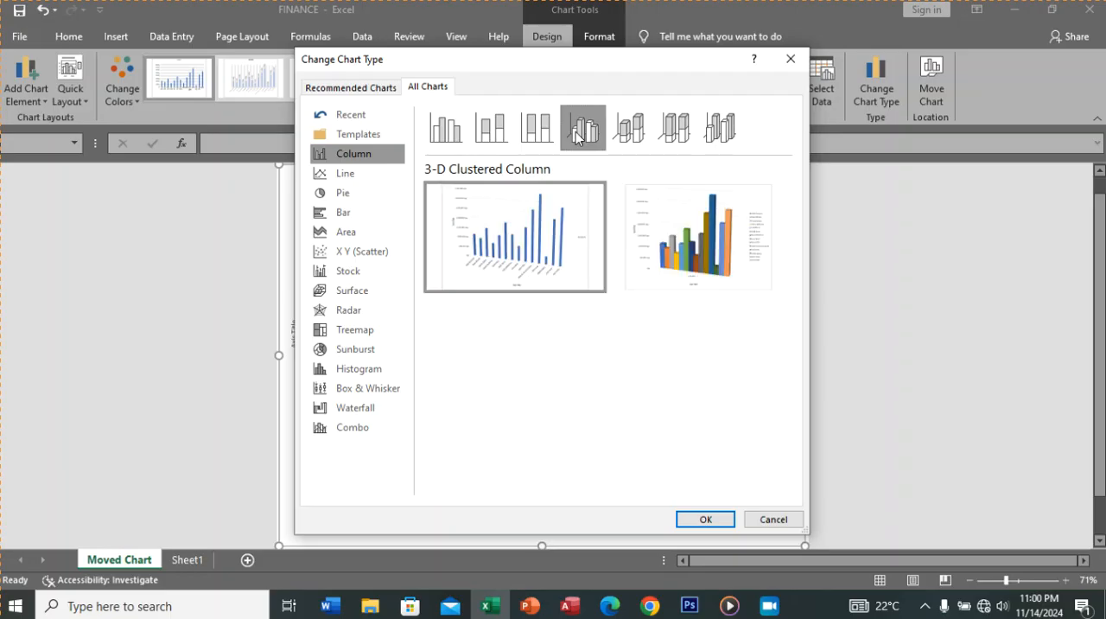
left_click(707, 519)
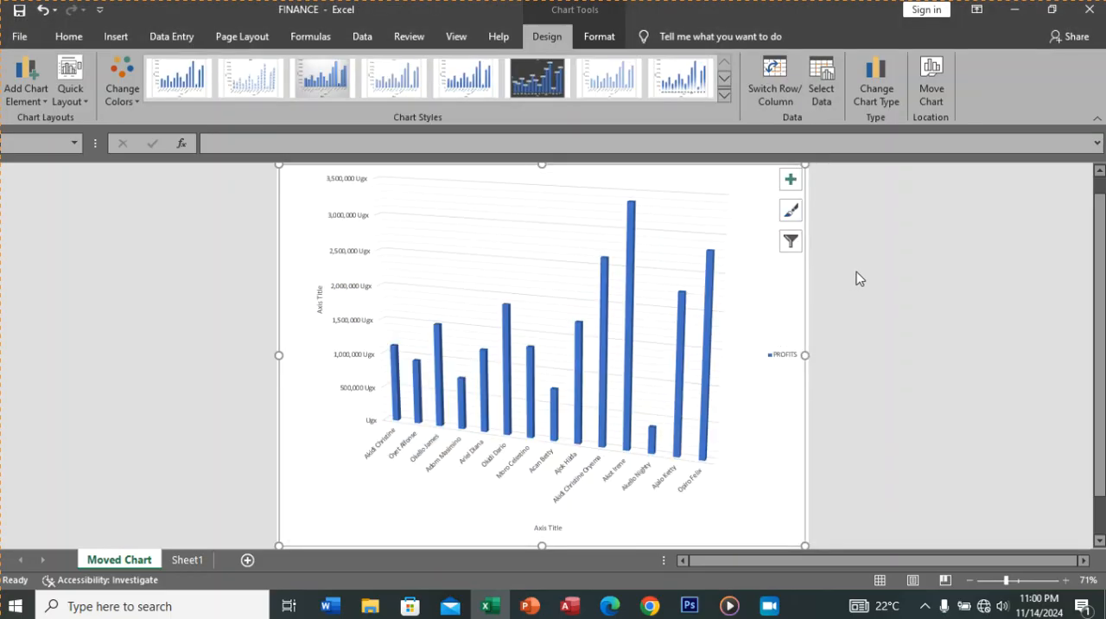
Step: Try the Area type and the Stacked Line with Markers type on the profits chart
left_click(876, 99)
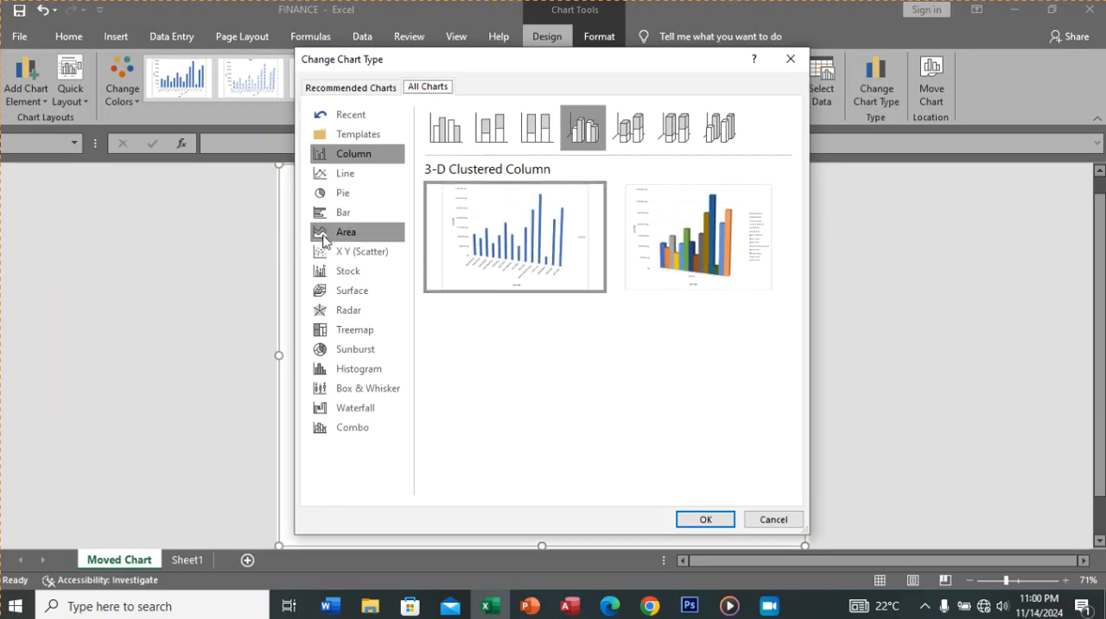
left_click(325, 241)
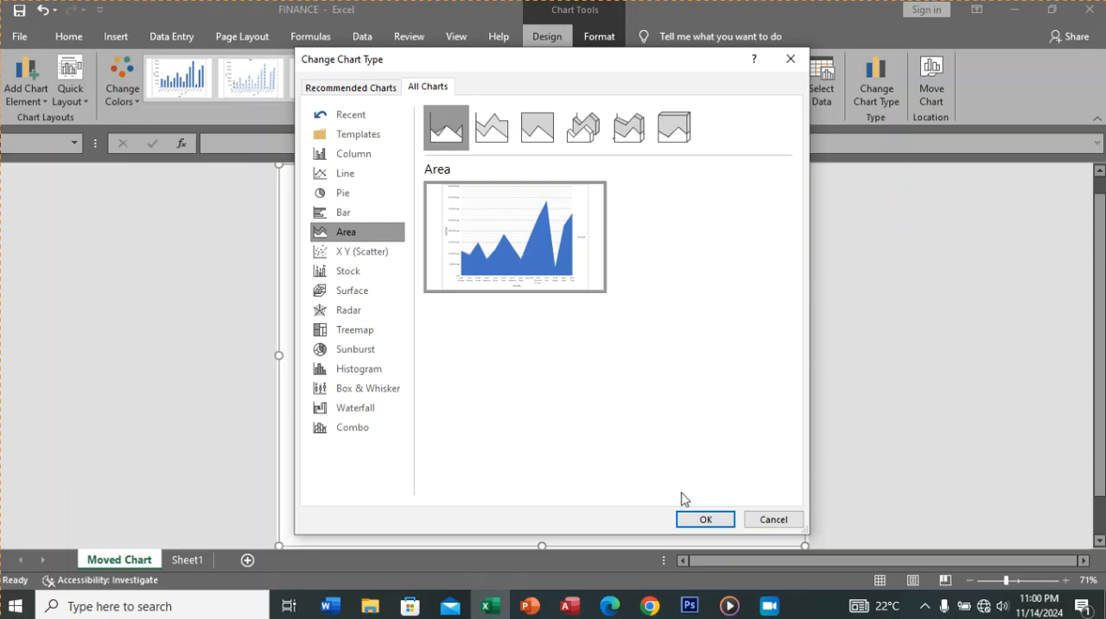
left_click(693, 518)
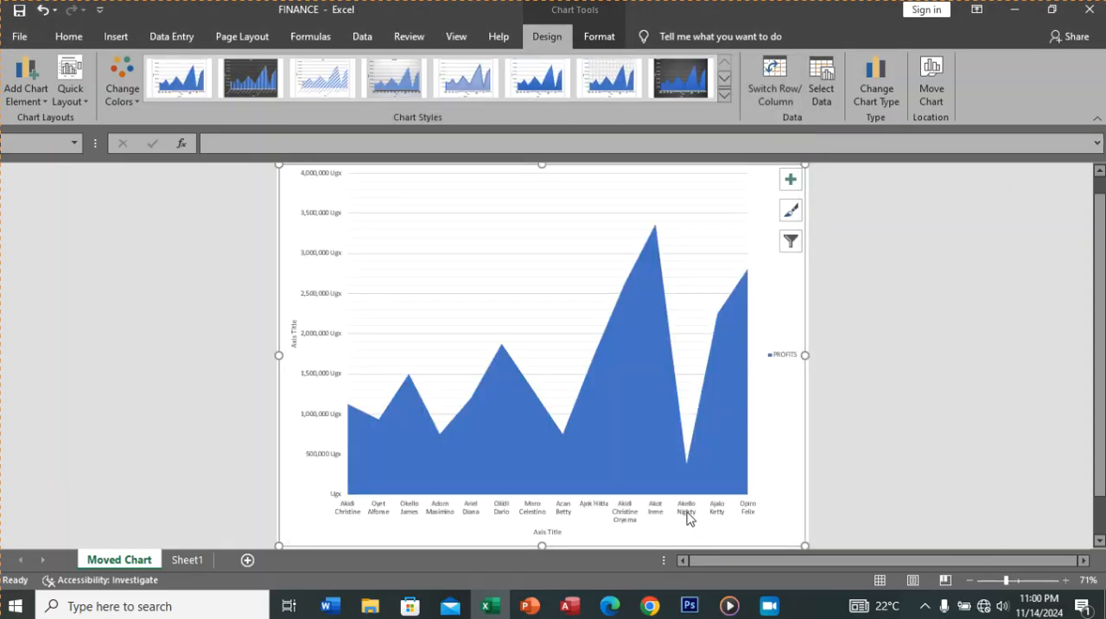
left_click(888, 99)
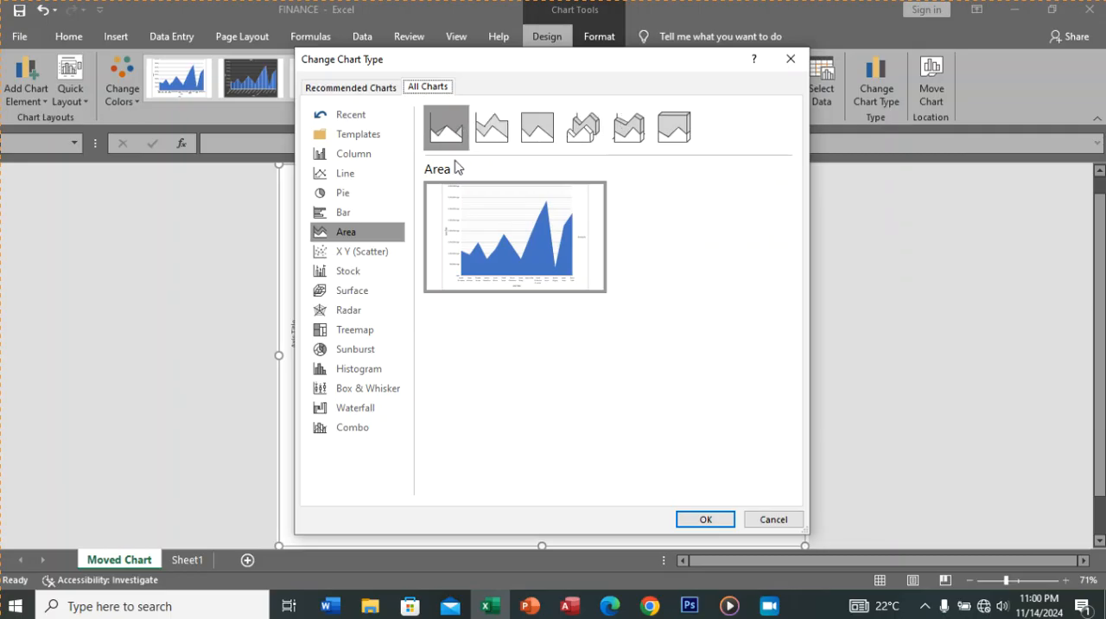
left_click(354, 171)
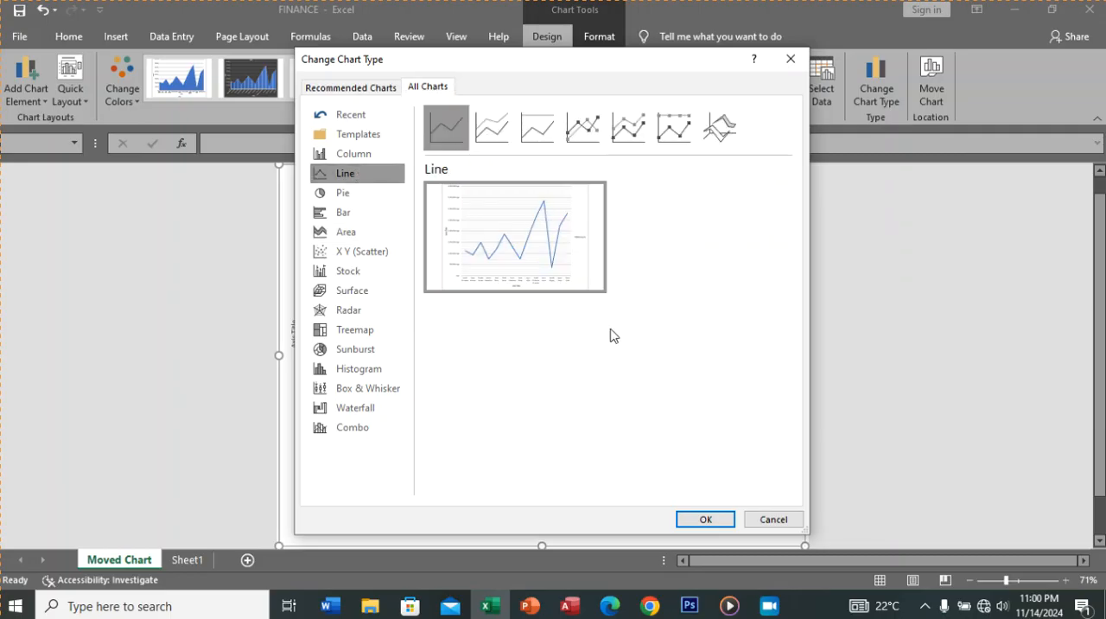
left_click(619, 129)
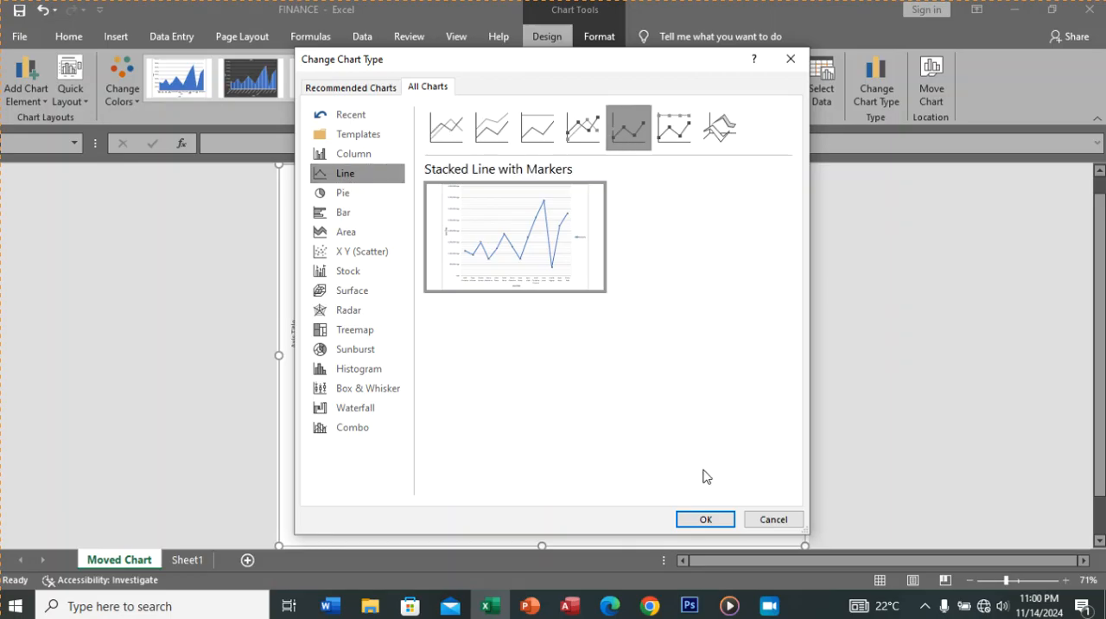
left_click(707, 519)
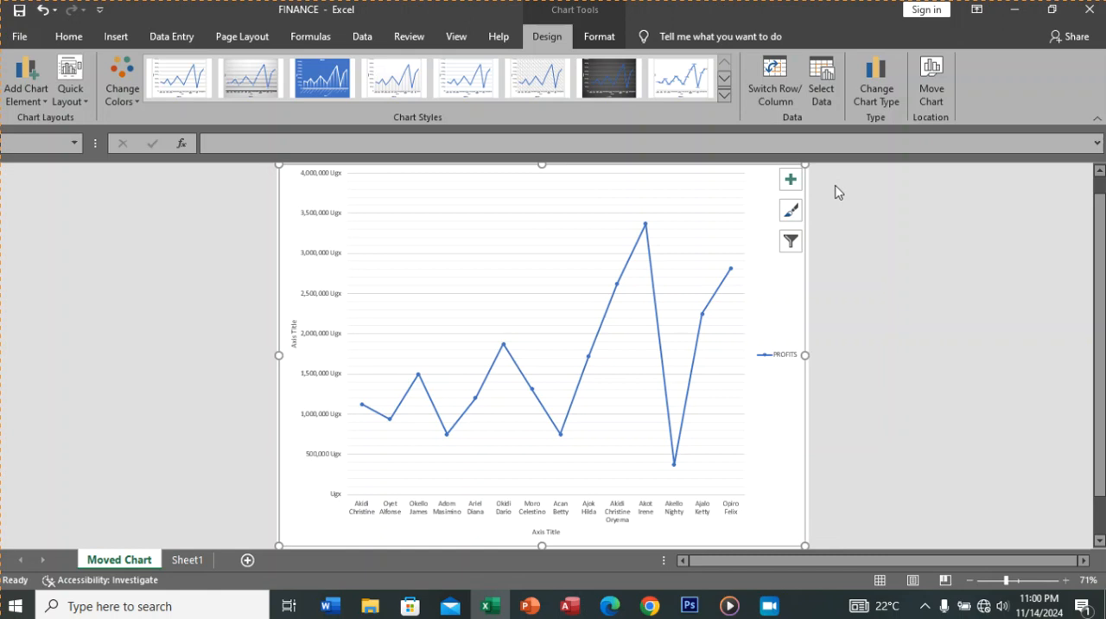
Step: Change the profits chart's type to a basic Pie
left_click(885, 88)
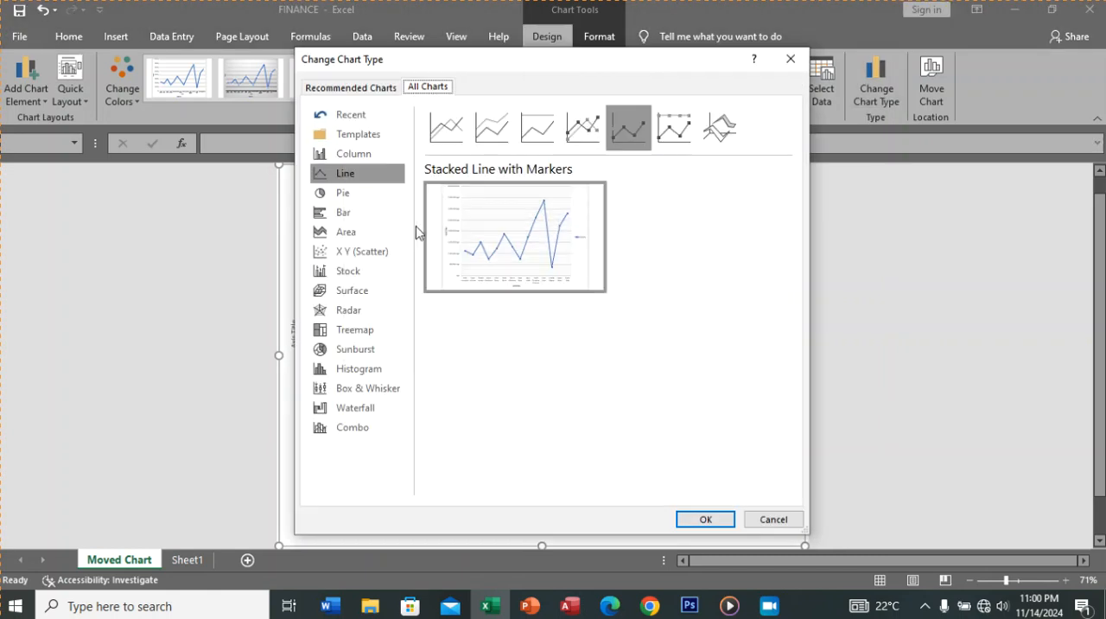
left_click(352, 202)
mouse_move(472, 249)
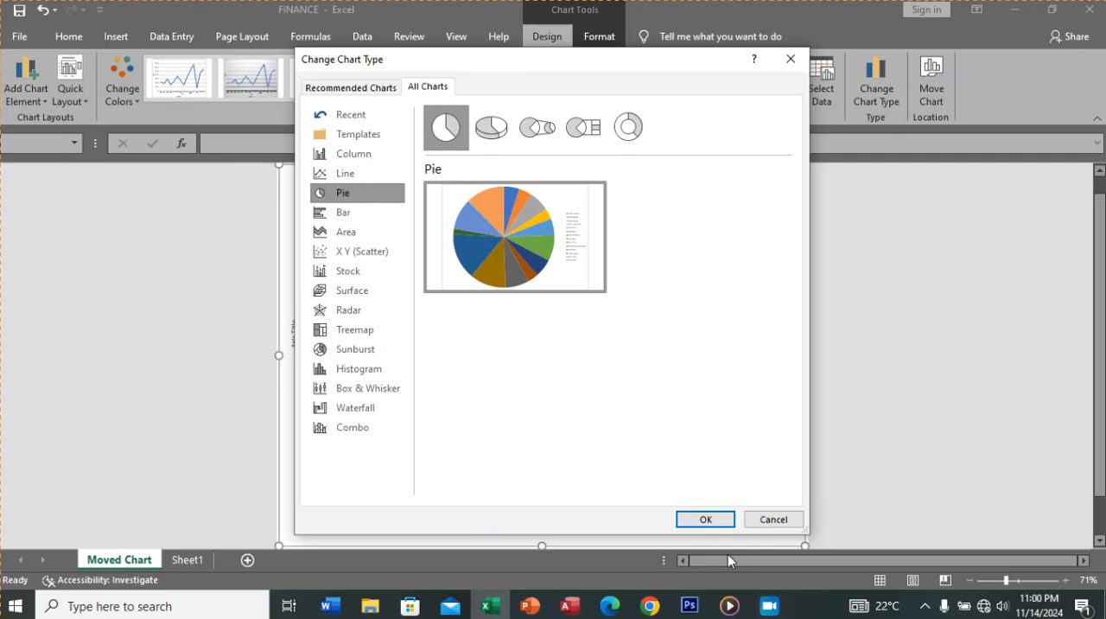
left_click(706, 520)
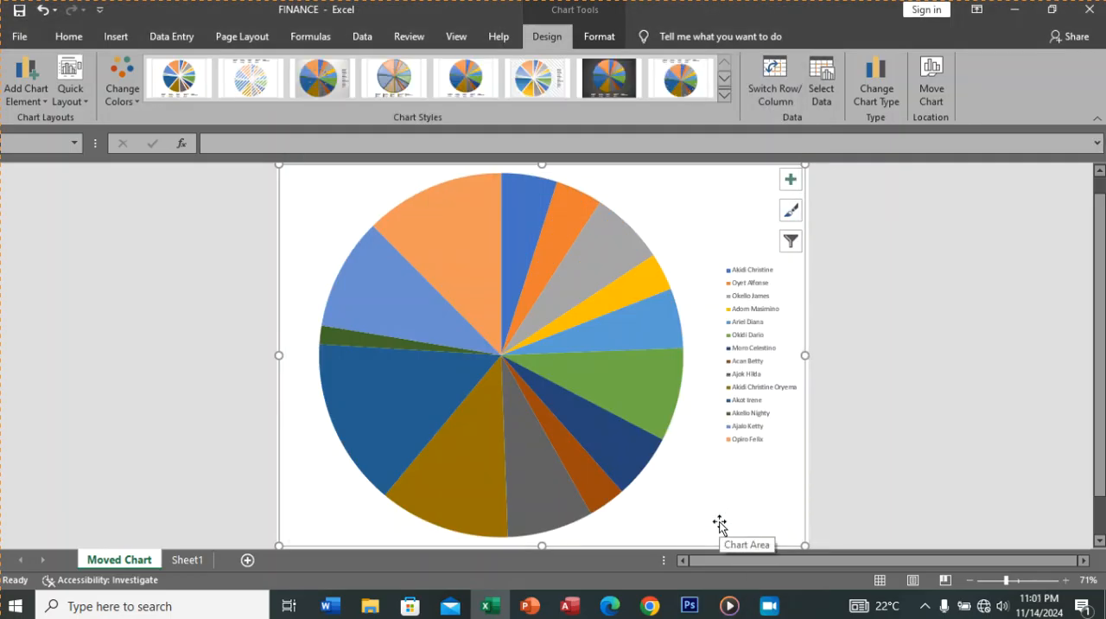
Step: Preview the pie chart's data label, legend and chart title options, keeping the legend at Right
left_click(31, 90)
mouse_move(40, 123)
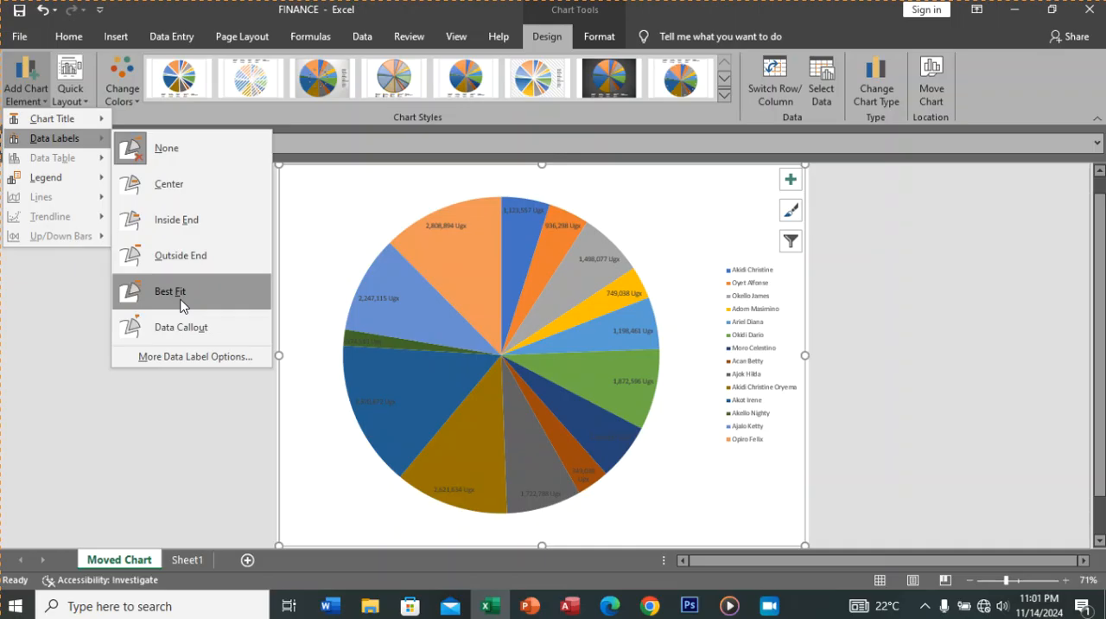
mouse_move(54, 177)
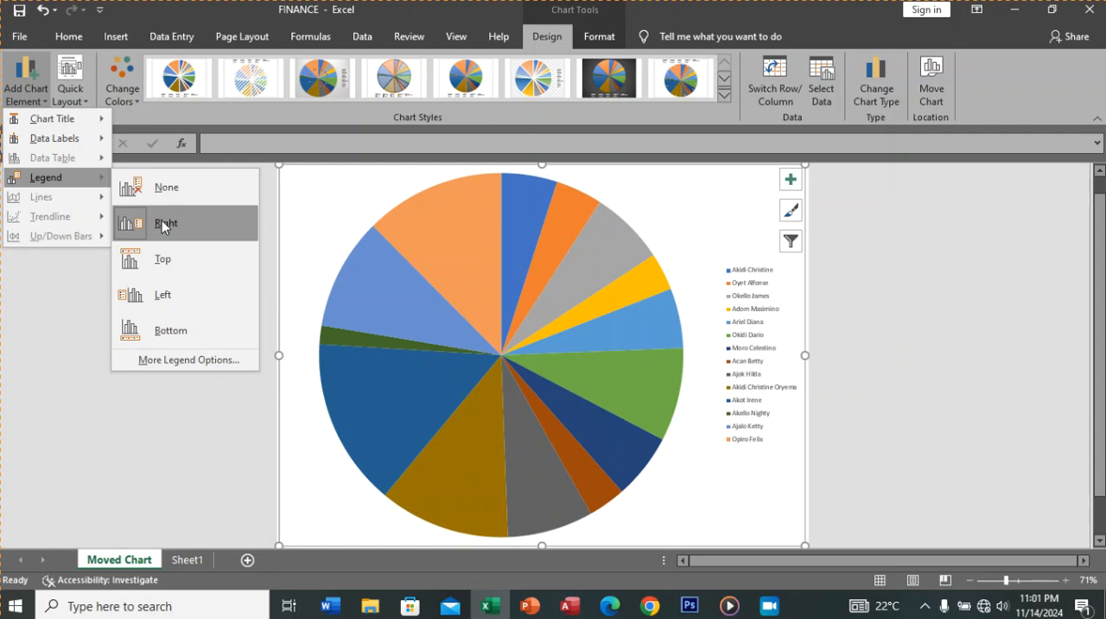
left_click(163, 226)
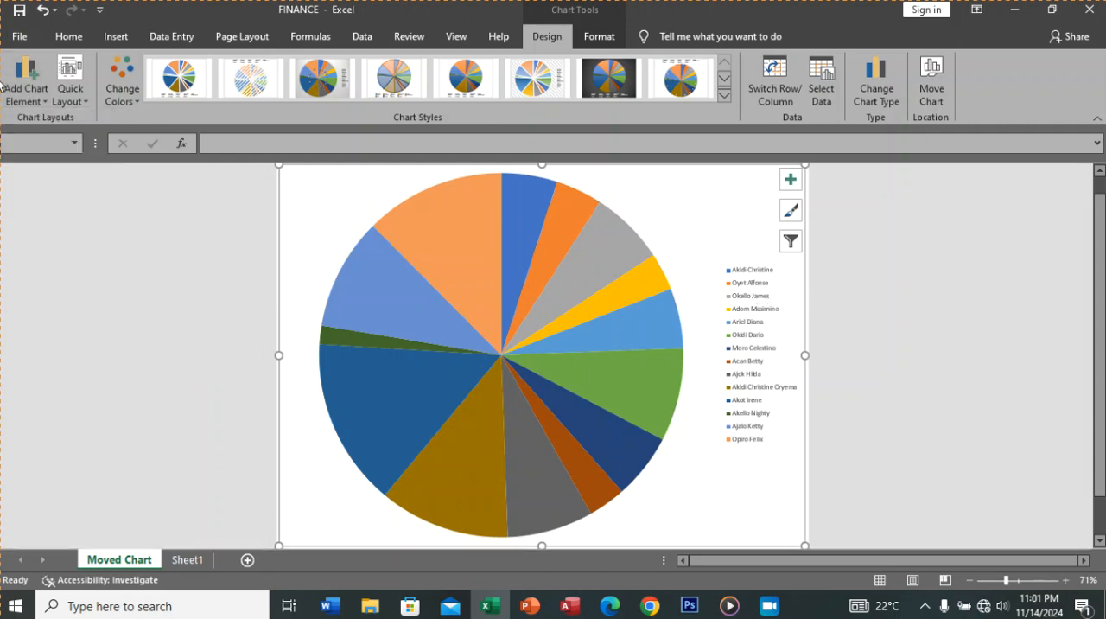
left_click(41, 98)
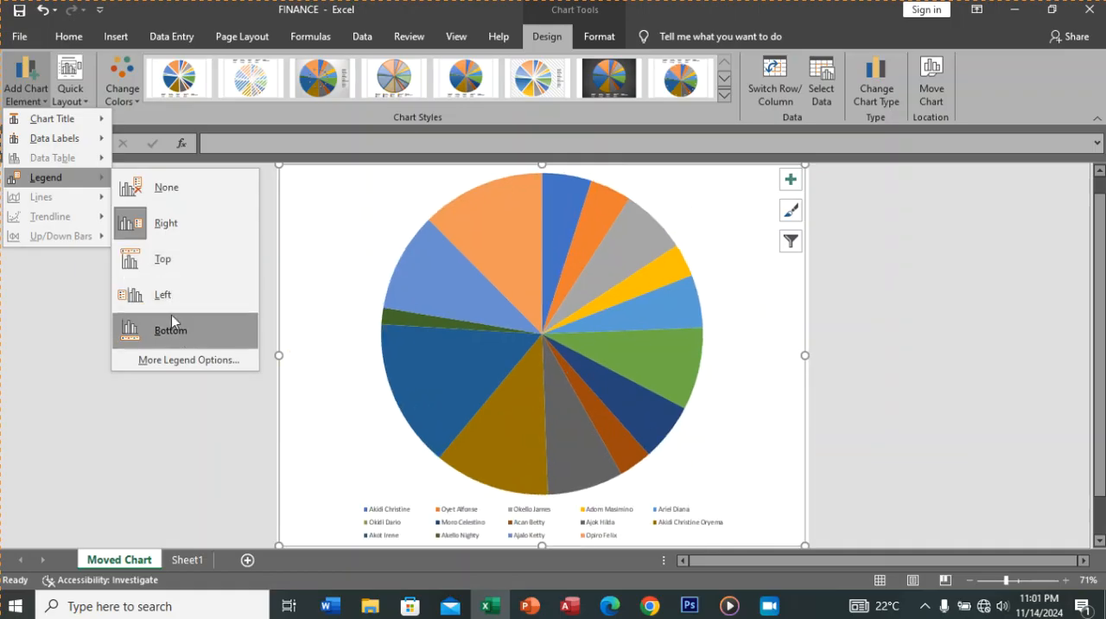
mouse_move(80, 123)
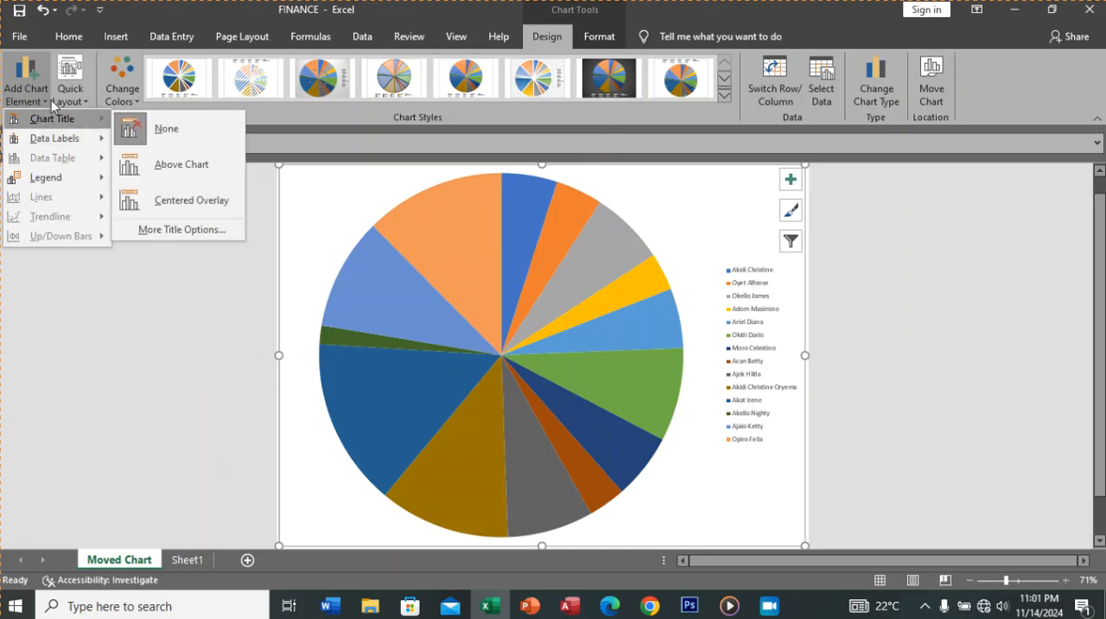
left_click(35, 73)
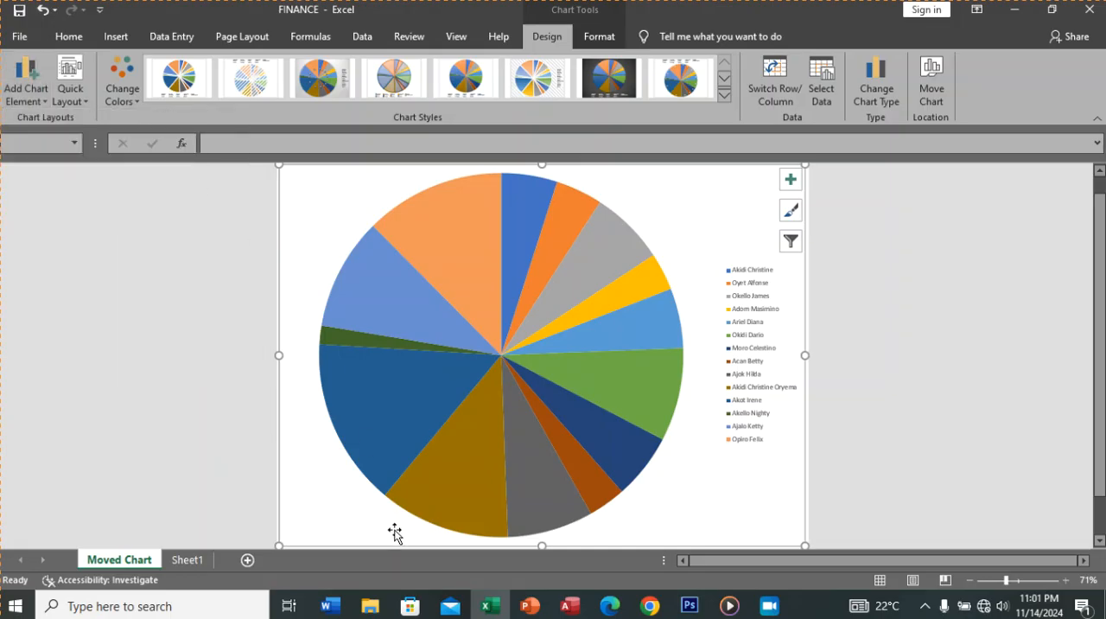
mouse_move(413, 503)
Step: Try the solid orange and solid gray theme shape styles on the whole PROFITS pie series
left_click(598, 39)
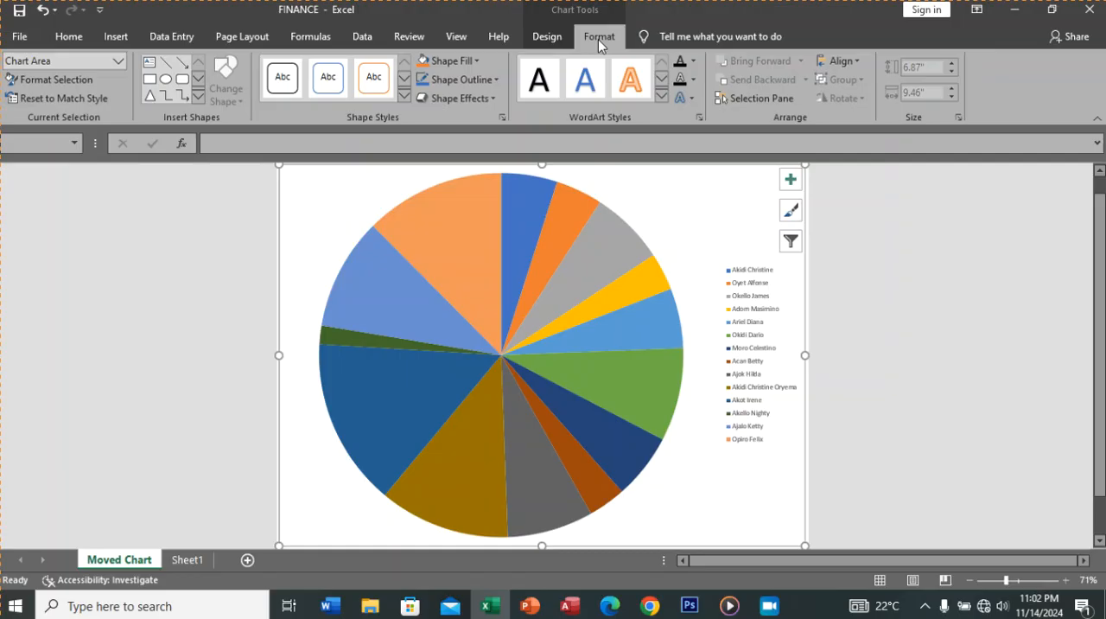
left_click(473, 209)
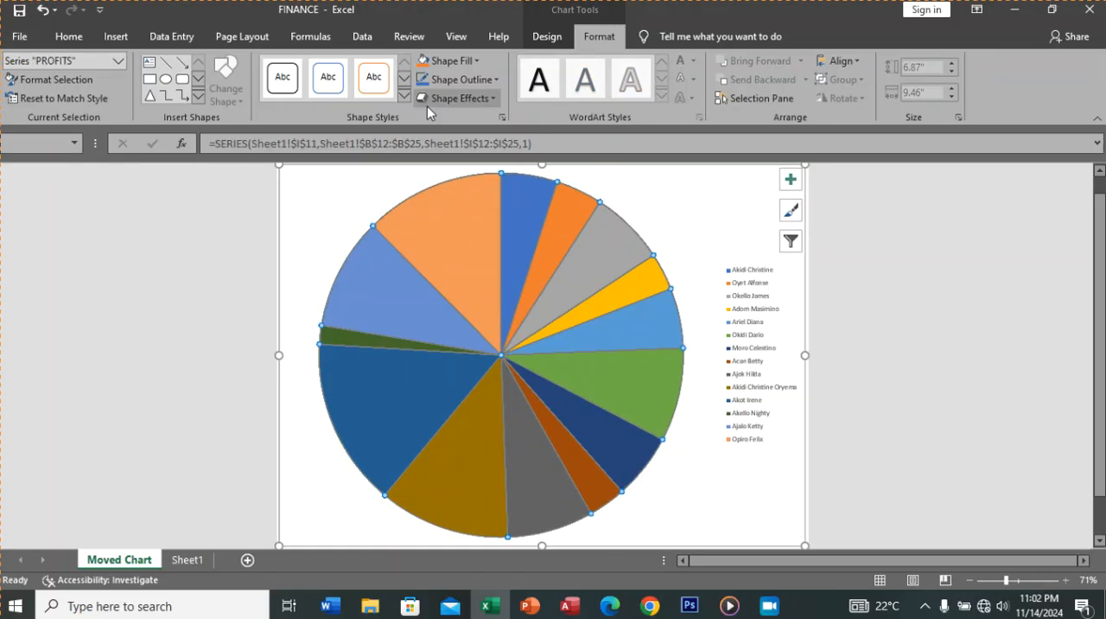
left_click(404, 97)
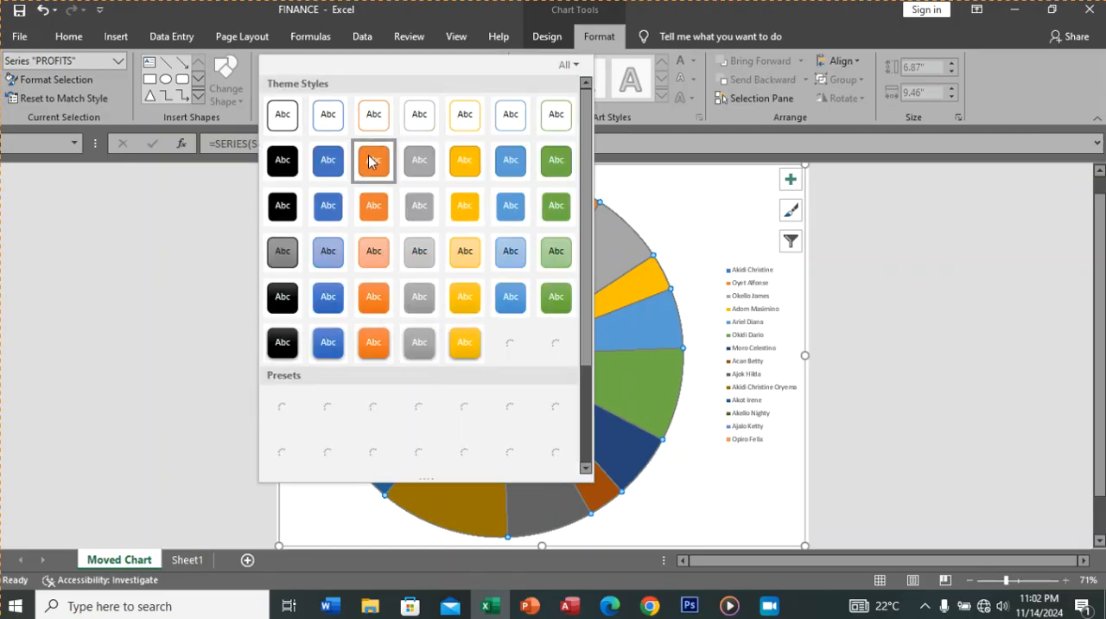
left_click(374, 162)
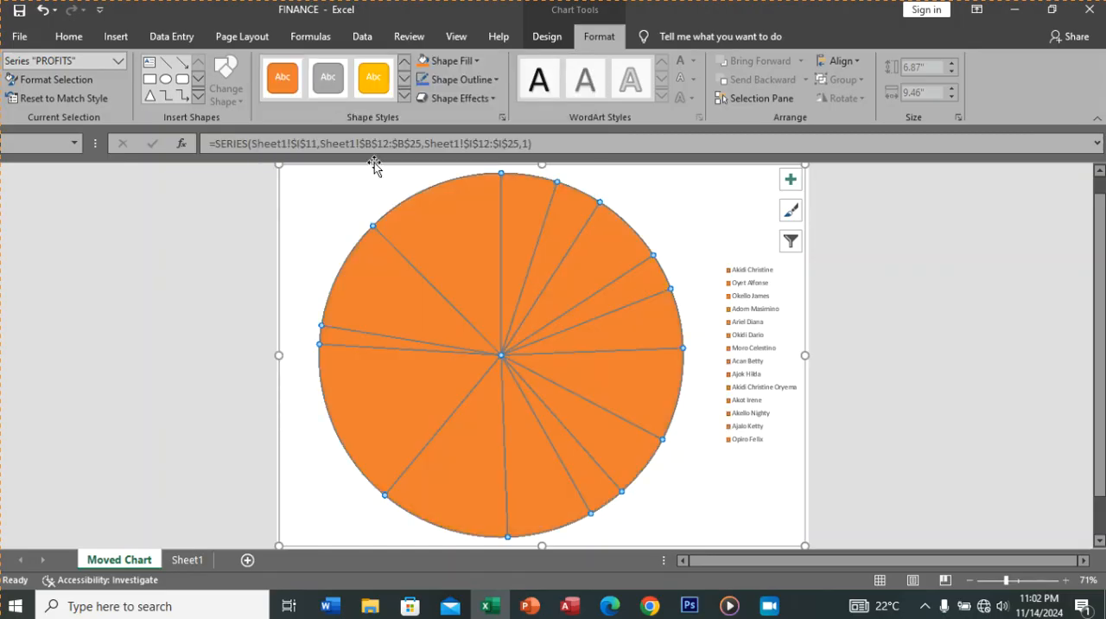
left_click(404, 98)
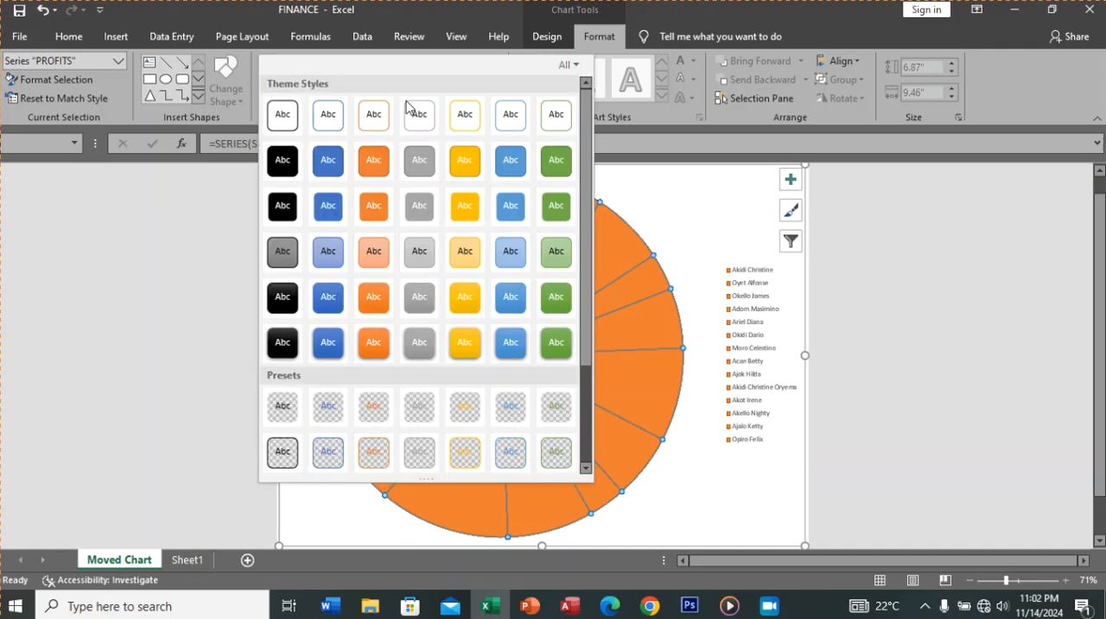
left_click(382, 163)
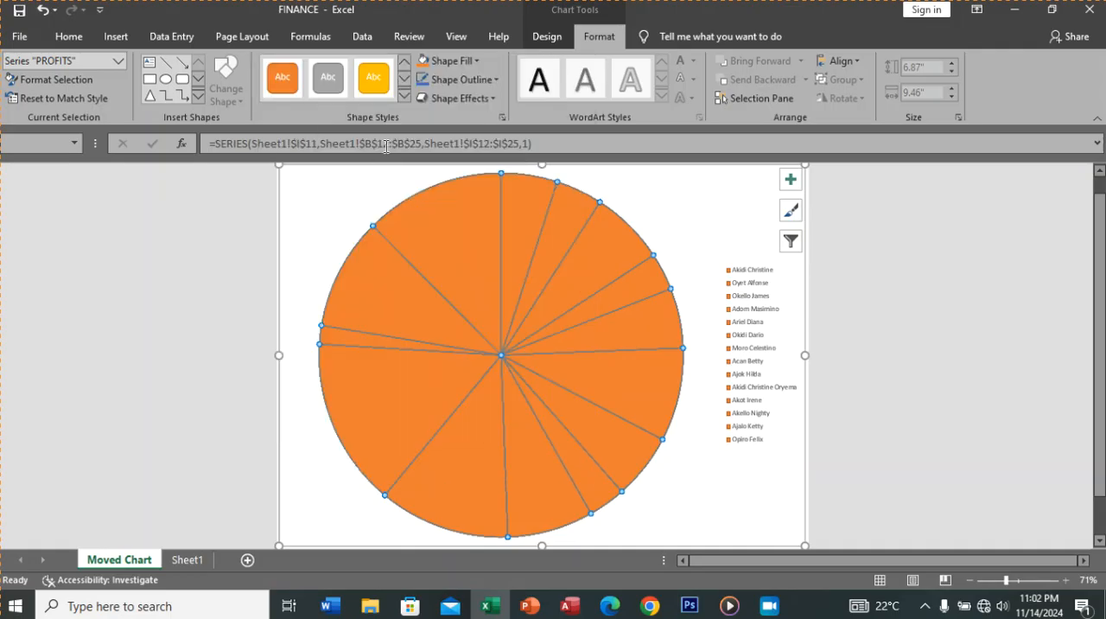
left_click(405, 96)
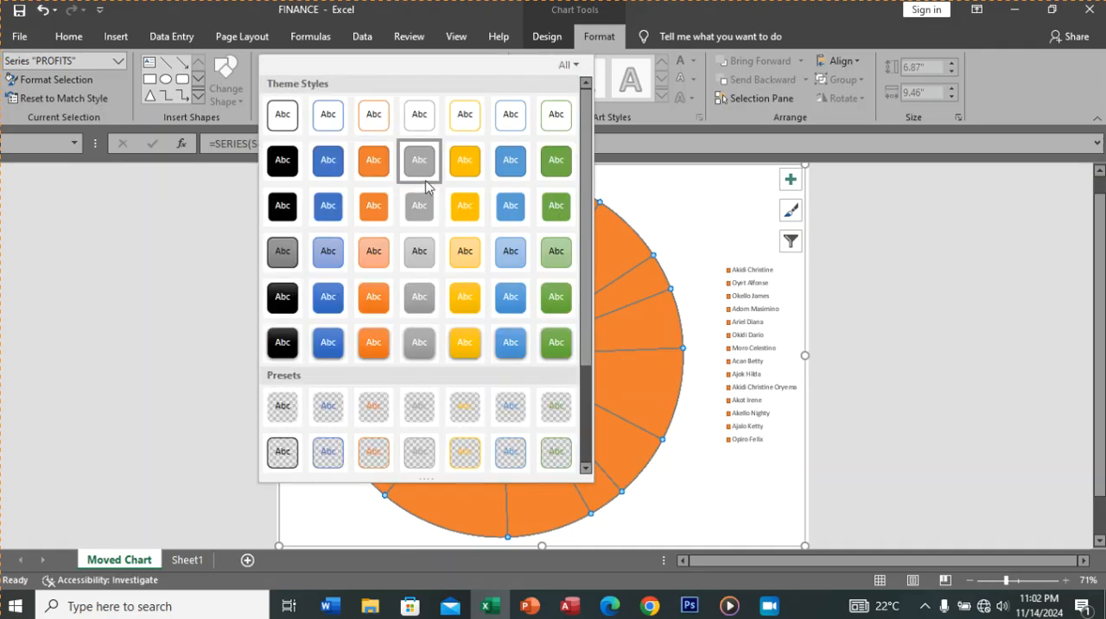
left_click(425, 181)
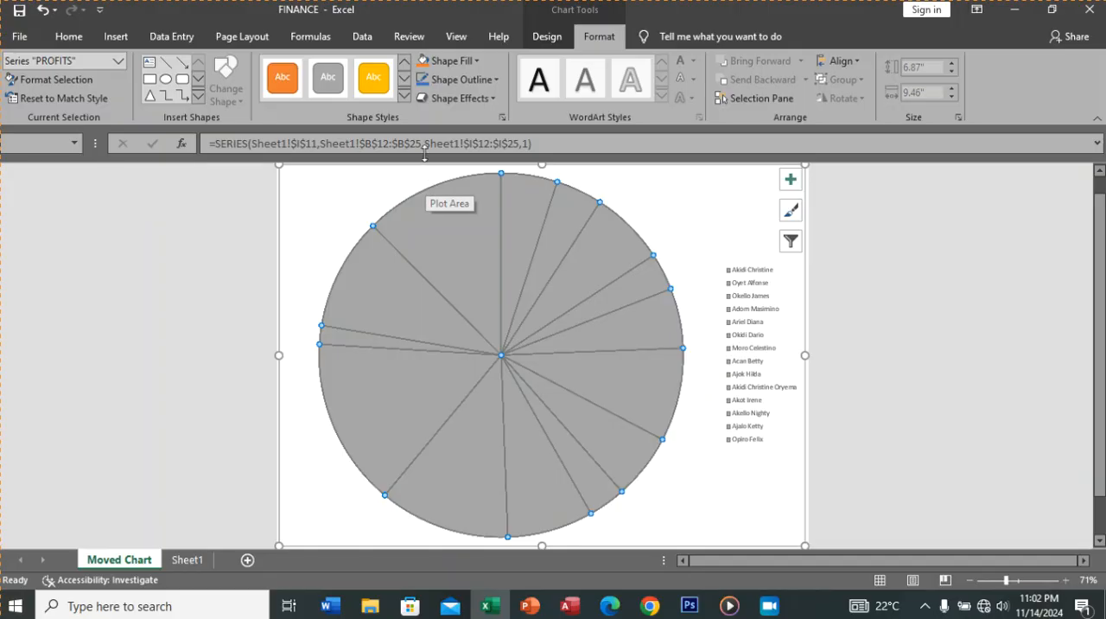
Step: Fill all slices of the PROFITS series with theme blue and set their outline to the darkest theme orange
left_click(476, 60)
left_click(476, 120)
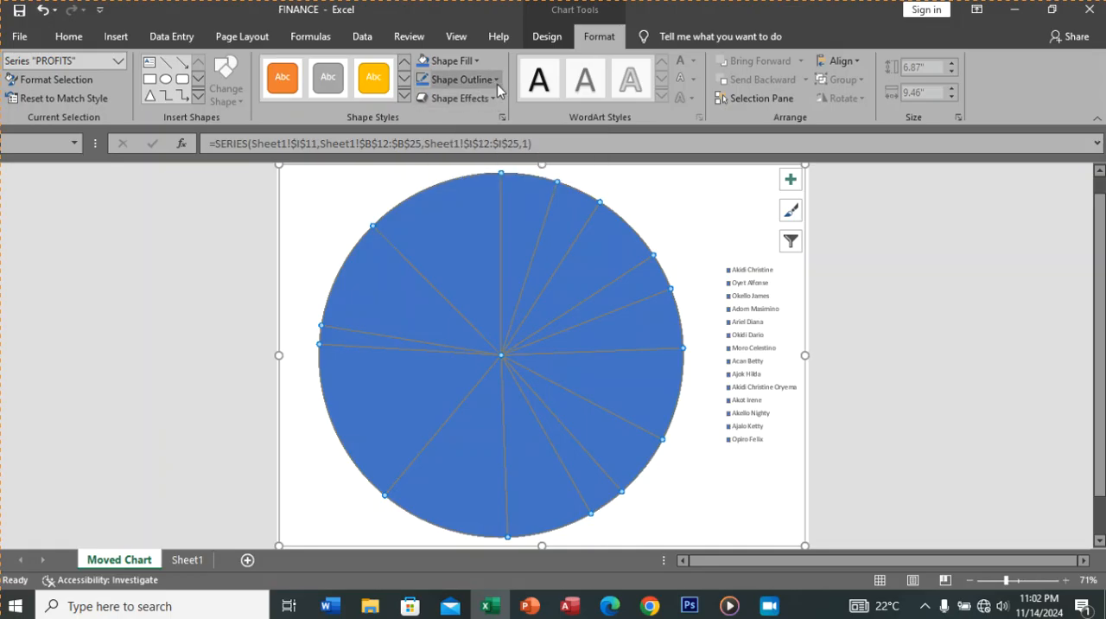
left_click(496, 82)
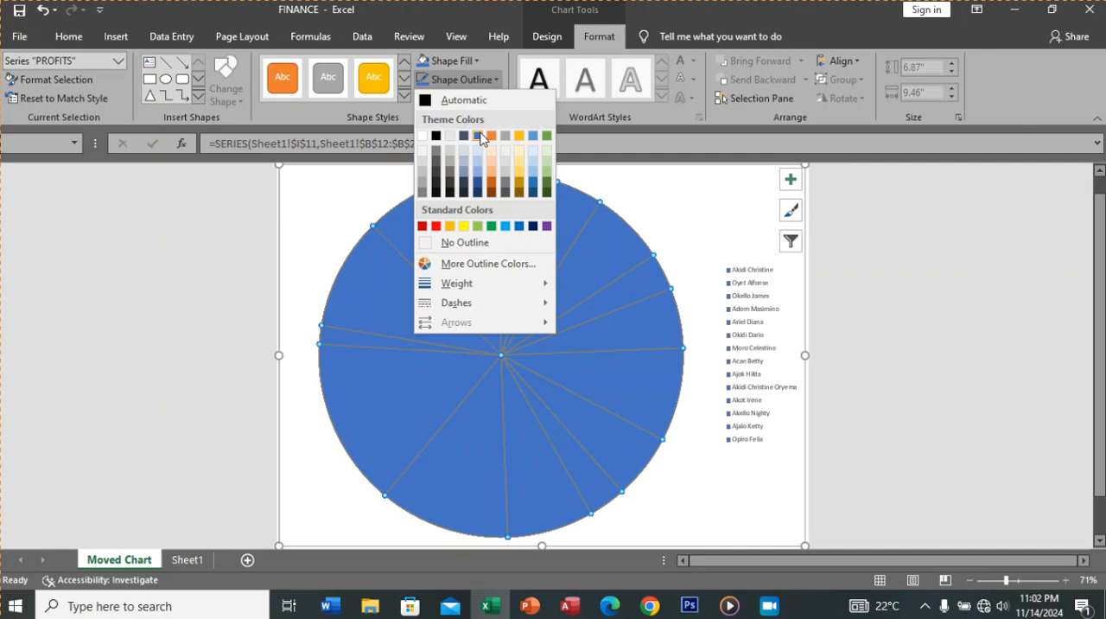
left_click(480, 134)
left_click(495, 80)
left_click(489, 193)
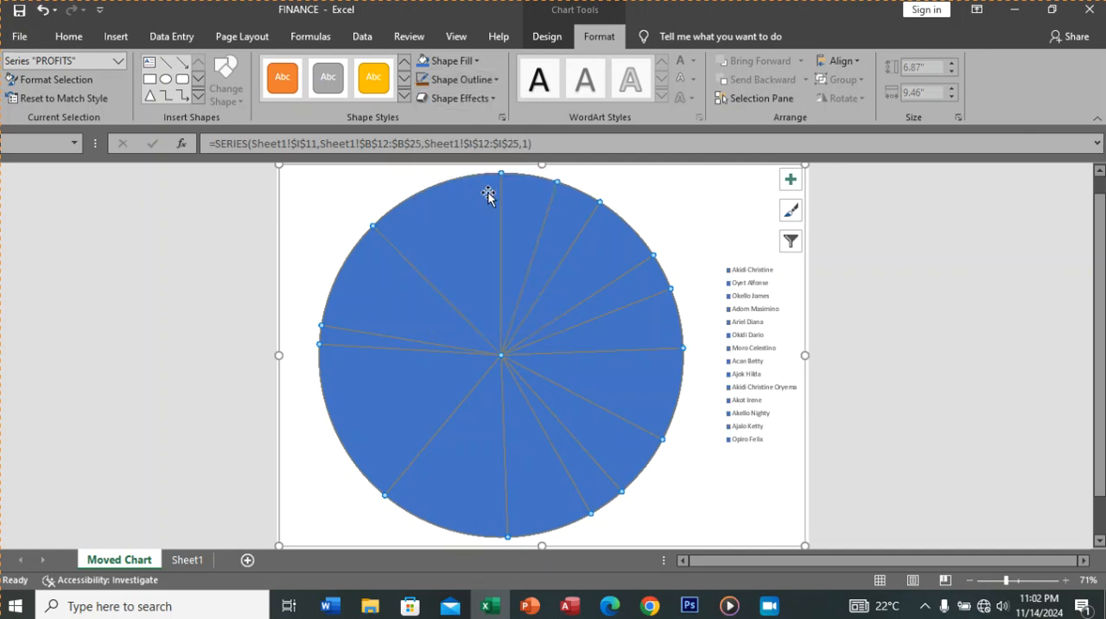
Step: Apply an orange glow from the second row of glow variations to only the pie's last slice
left_click(472, 222)
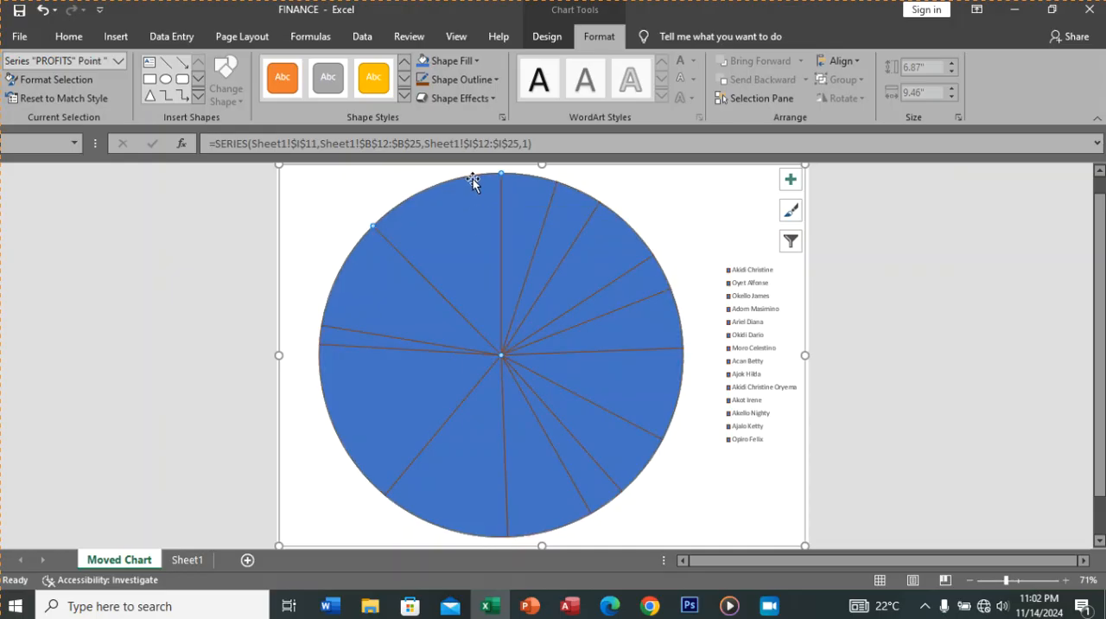
left_click(494, 99)
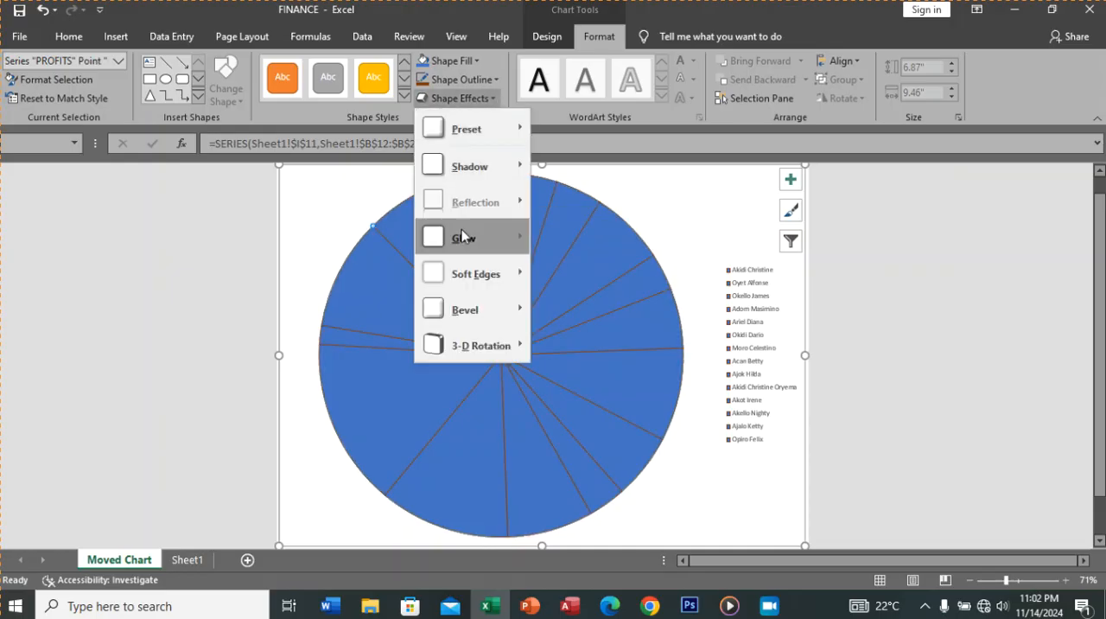
mouse_move(464, 249)
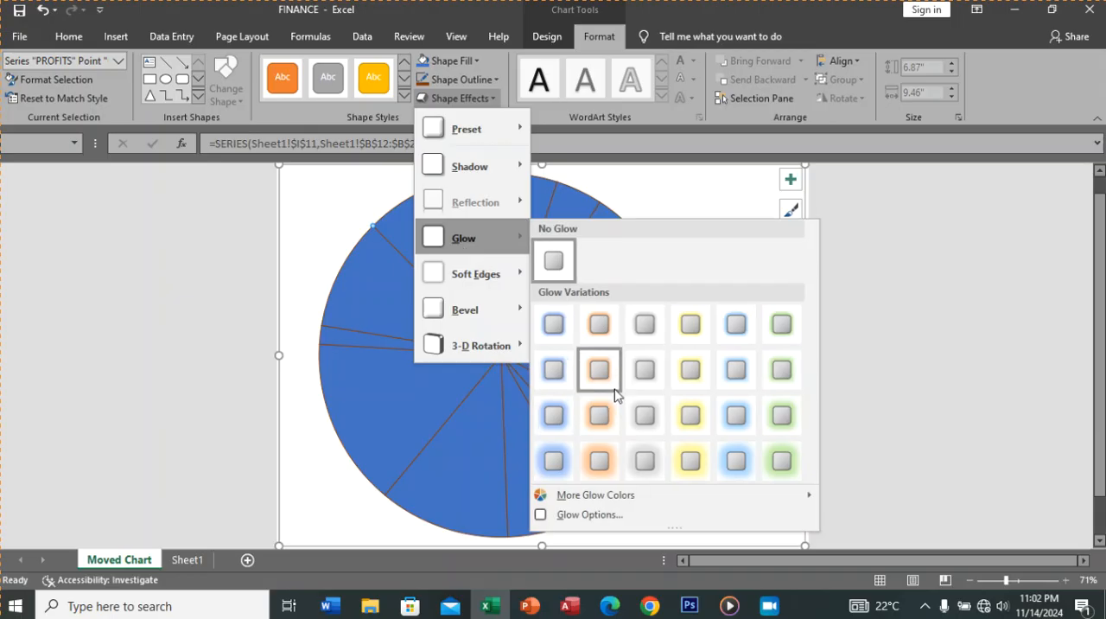
left_click(599, 370)
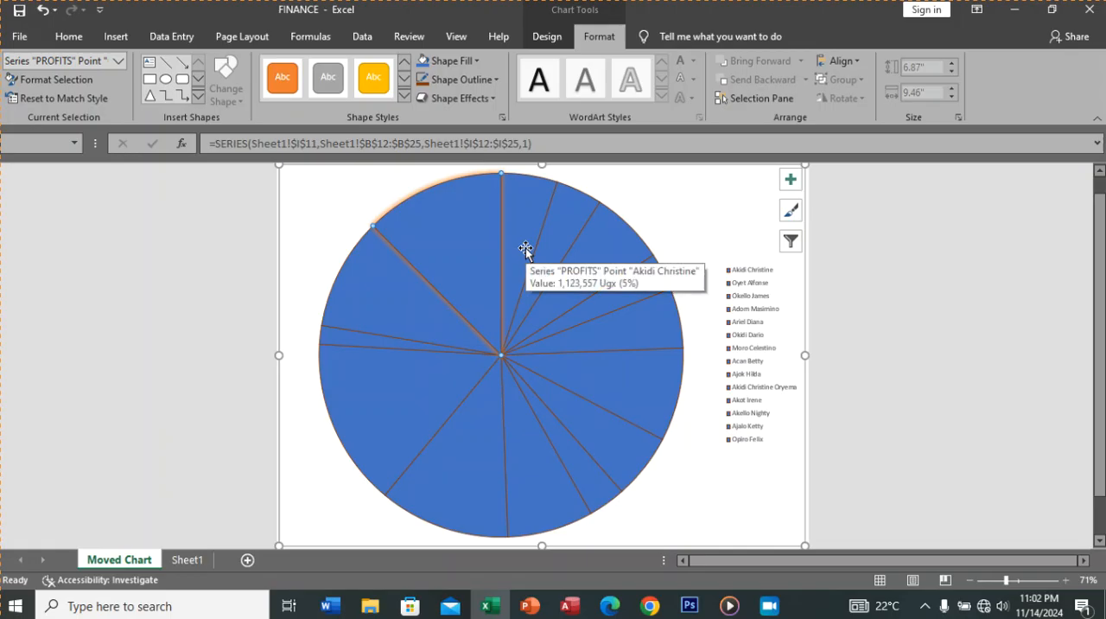
Step: Move the Moved Chart sheet after Sheet1, check the chart there, and return to Sheet1
left_click(184, 561)
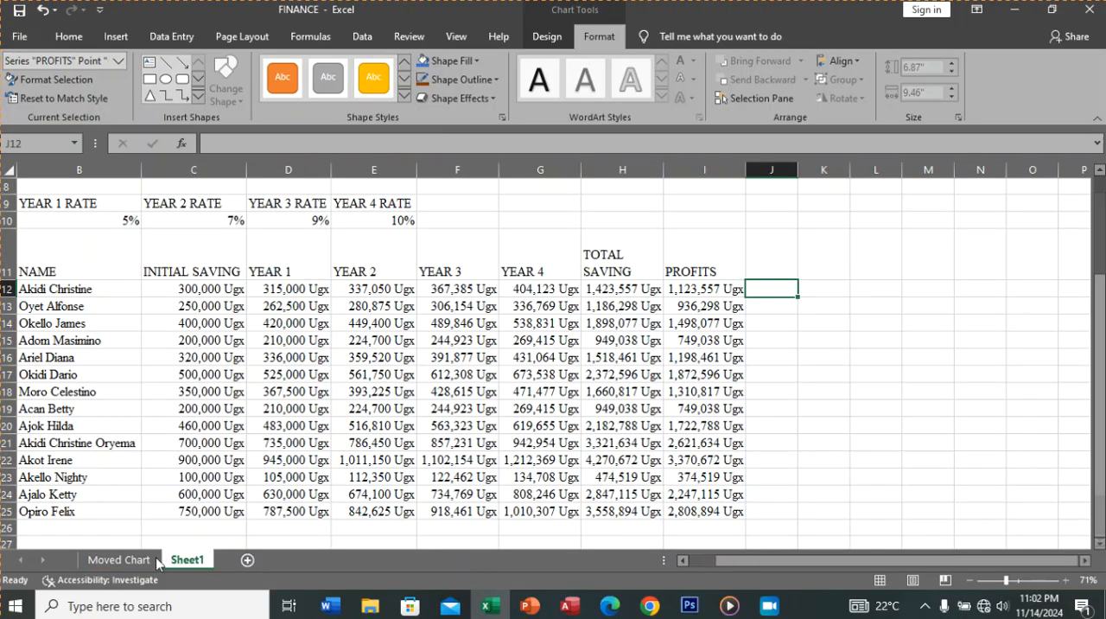
left_click_drag(138, 567, 137, 566)
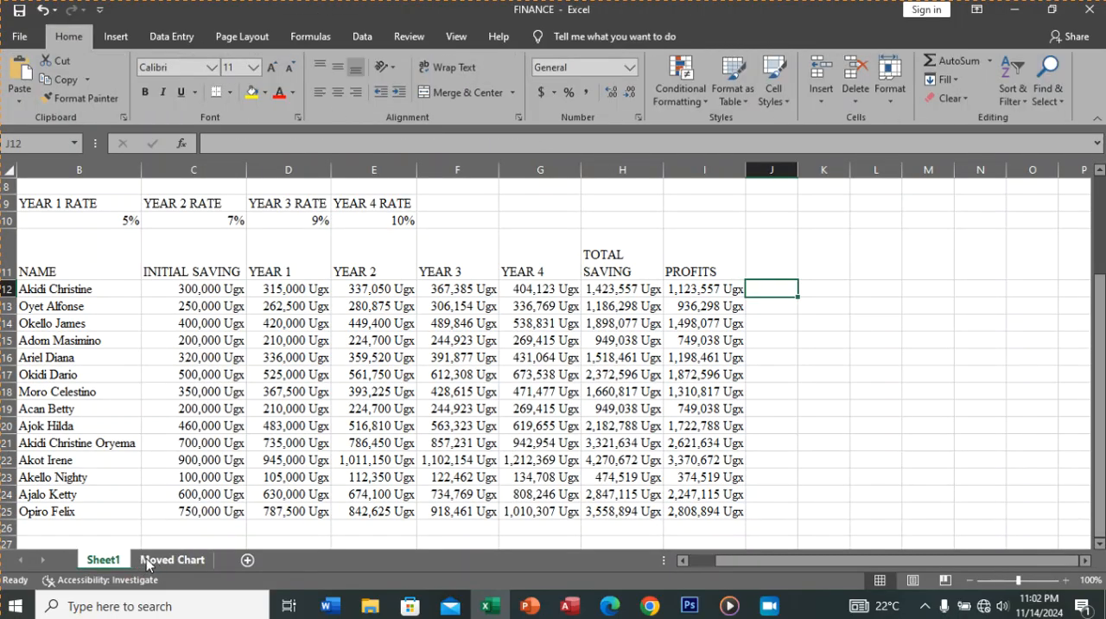
left_click(147, 562)
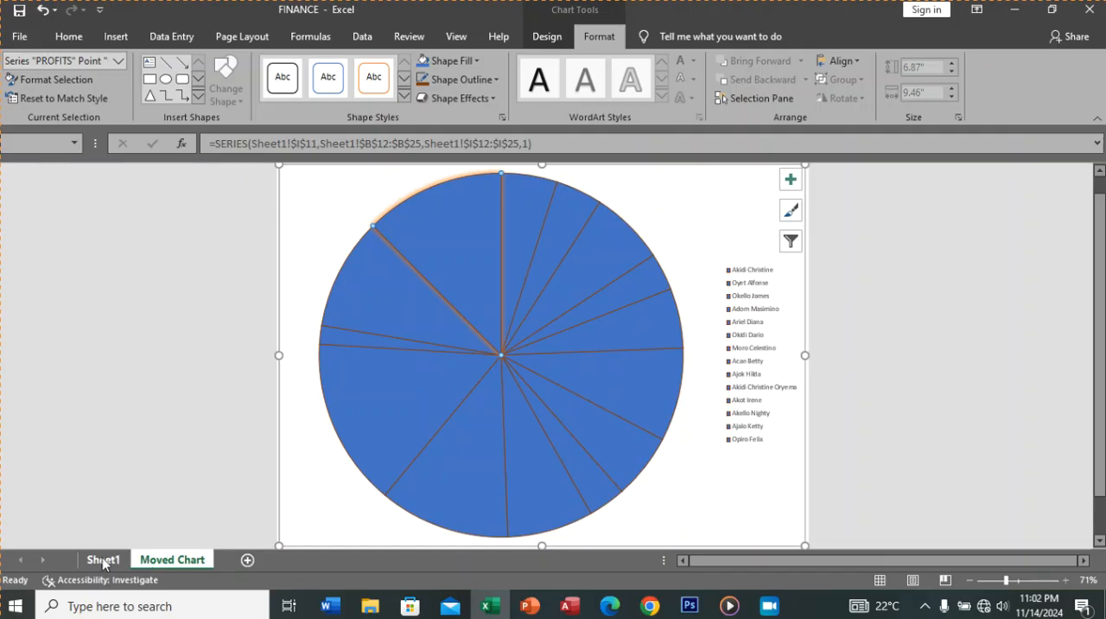
left_click(104, 562)
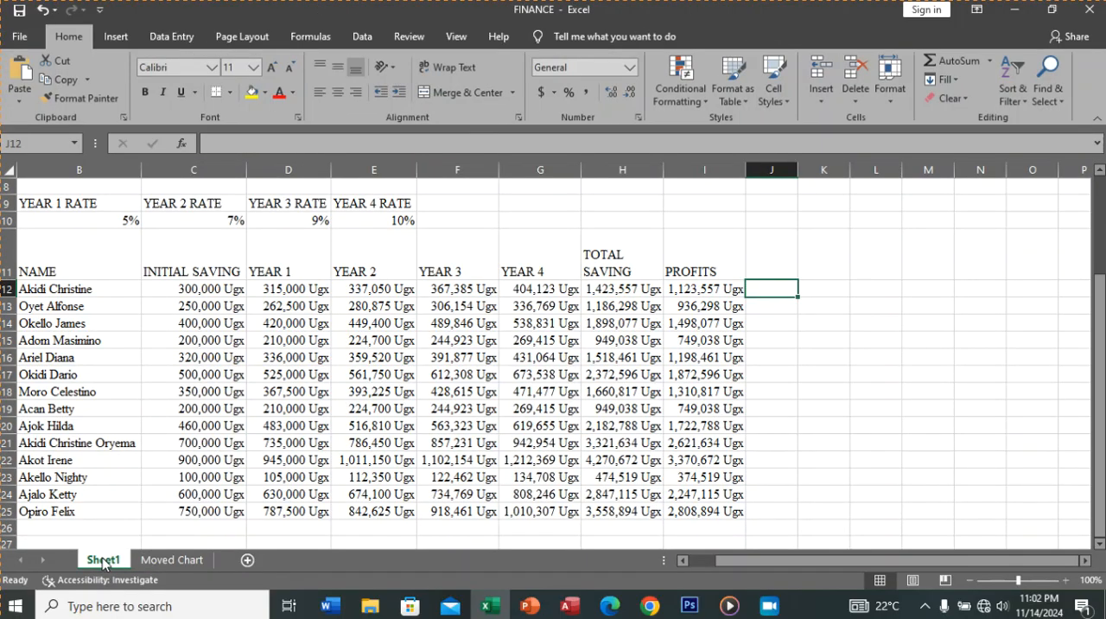
Step: Rename the Sheet1 worksheet to COMPLETED WORK
right_click(105, 562)
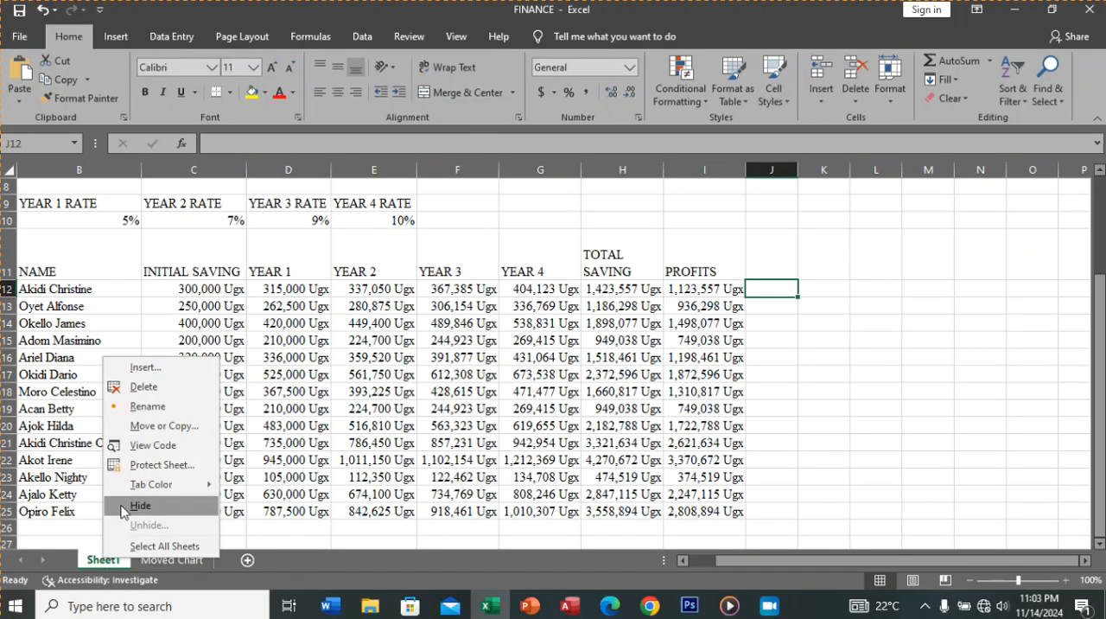
left_click(101, 564)
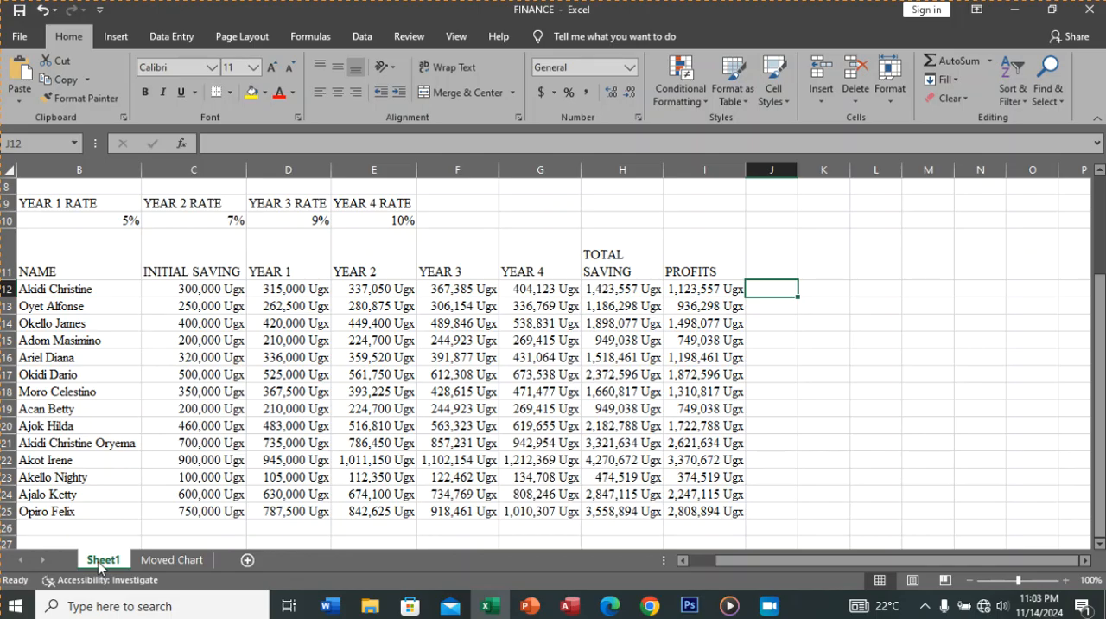
right_click(101, 566)
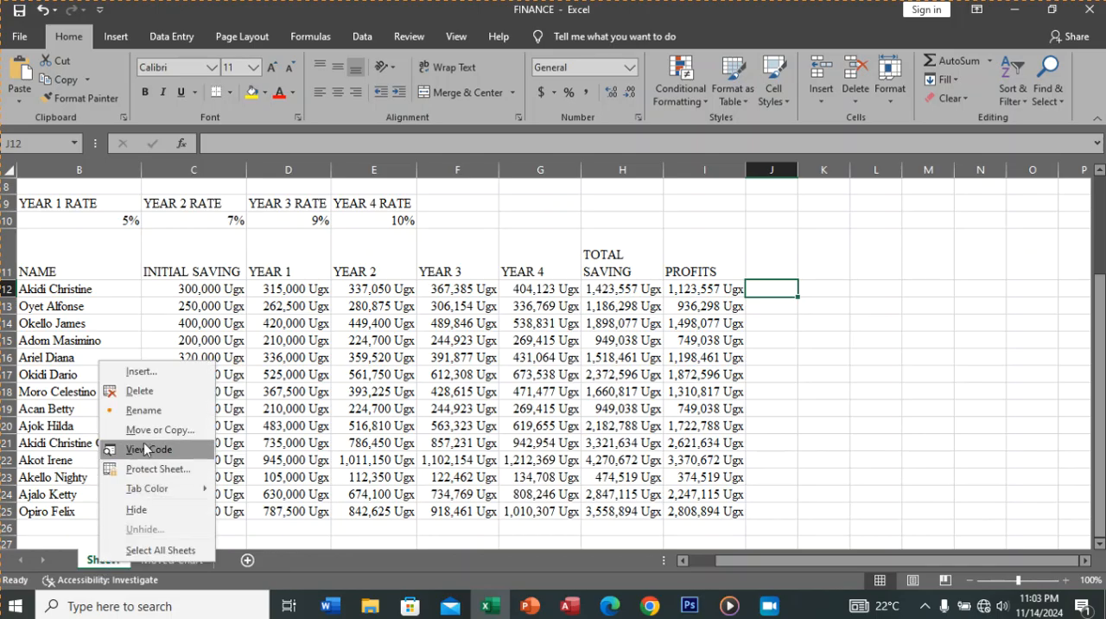
left_click(143, 411)
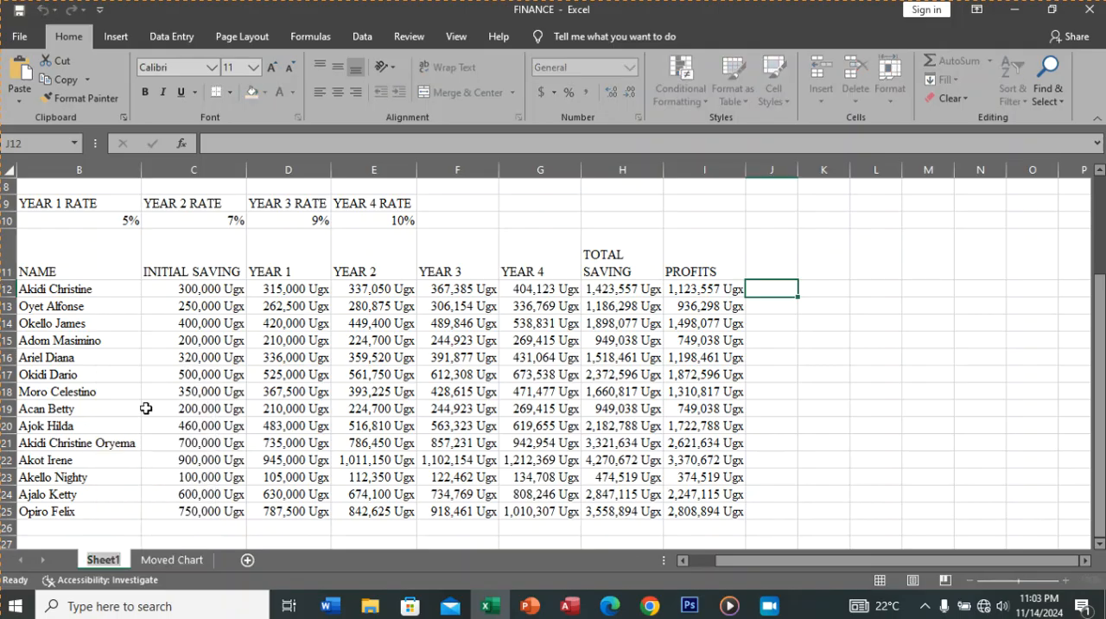
type("cOMPLET")
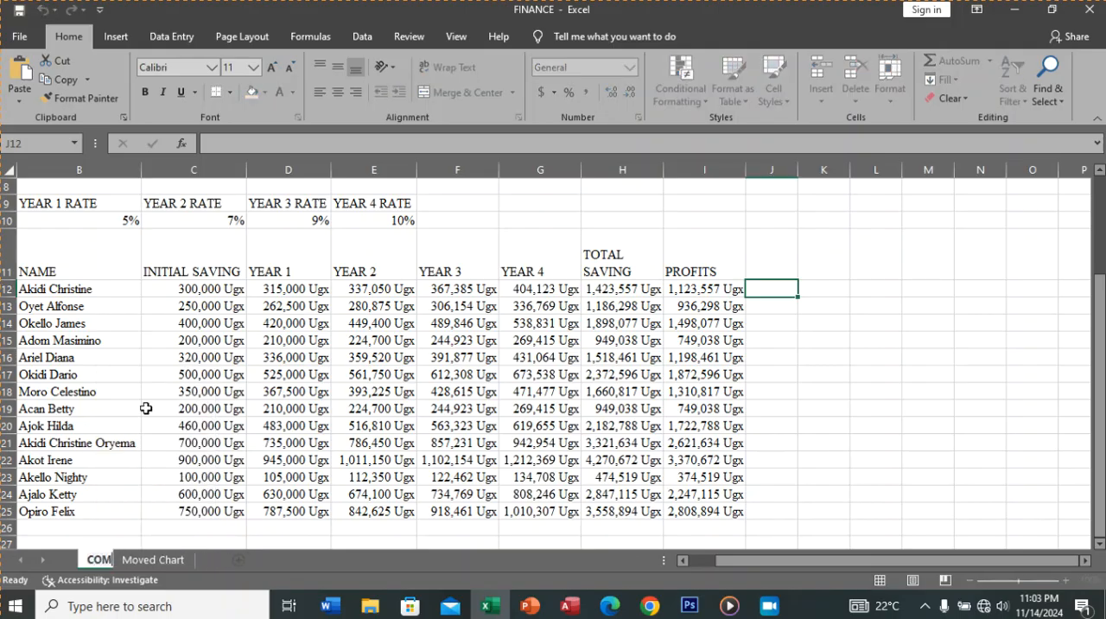
type("ED WO")
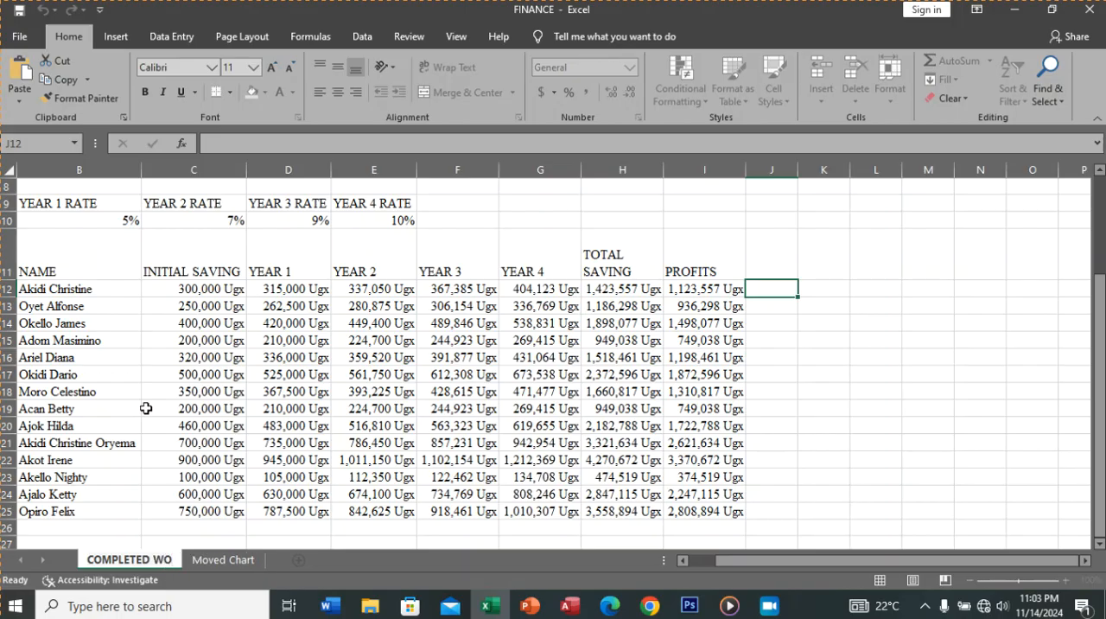
type("RK")
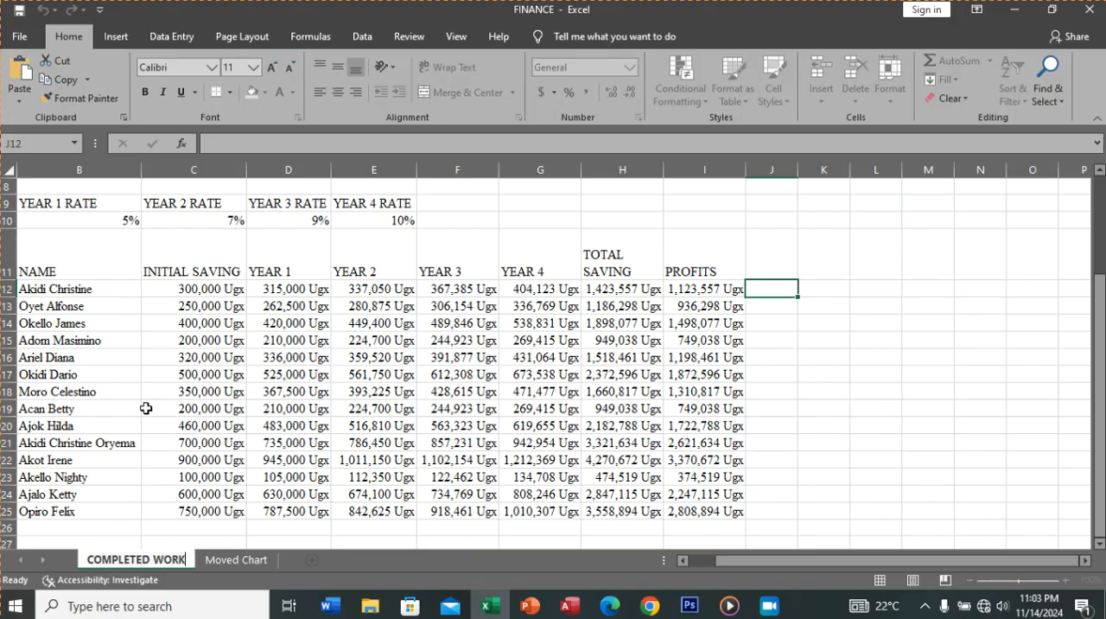
left_click(841, 456)
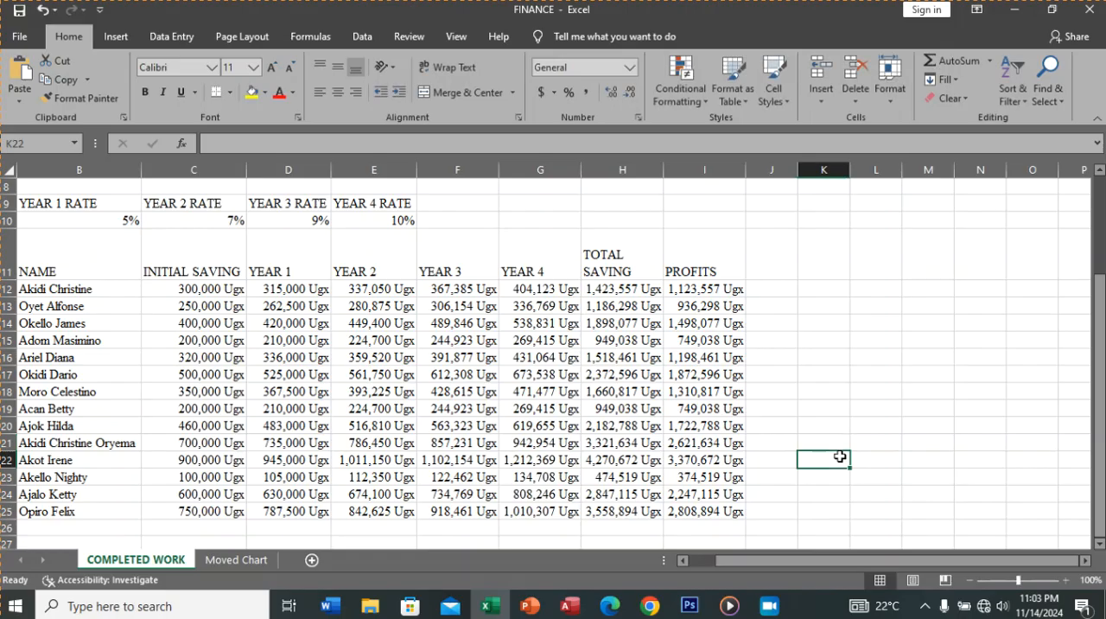
Step: Set the COMPLETED WORK sheet's tab color to the standard dark red
right_click(166, 562)
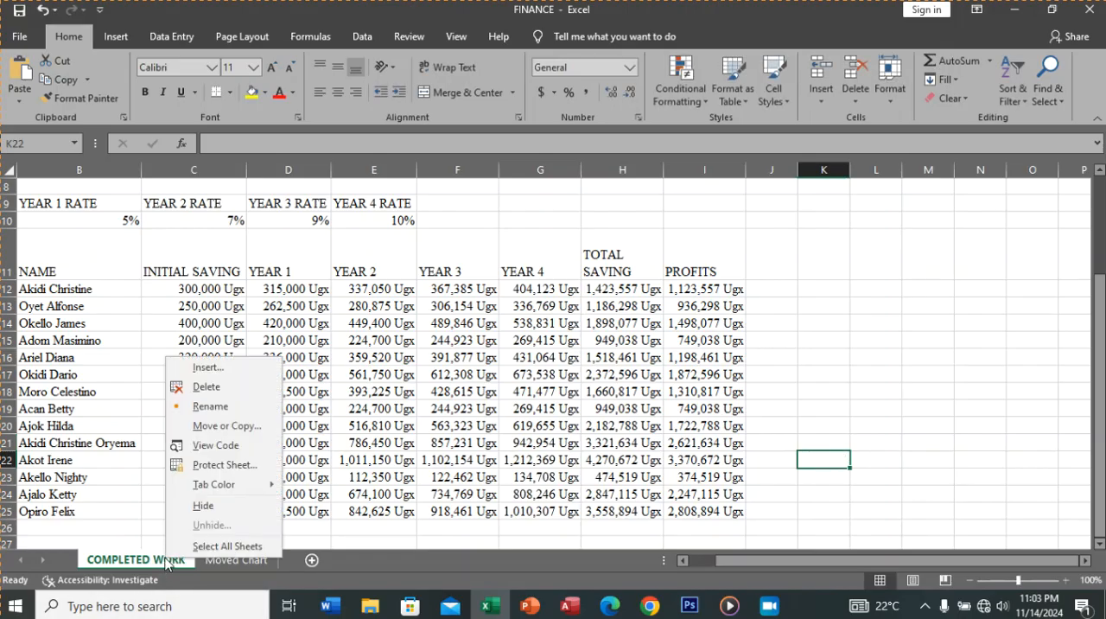
mouse_move(209, 491)
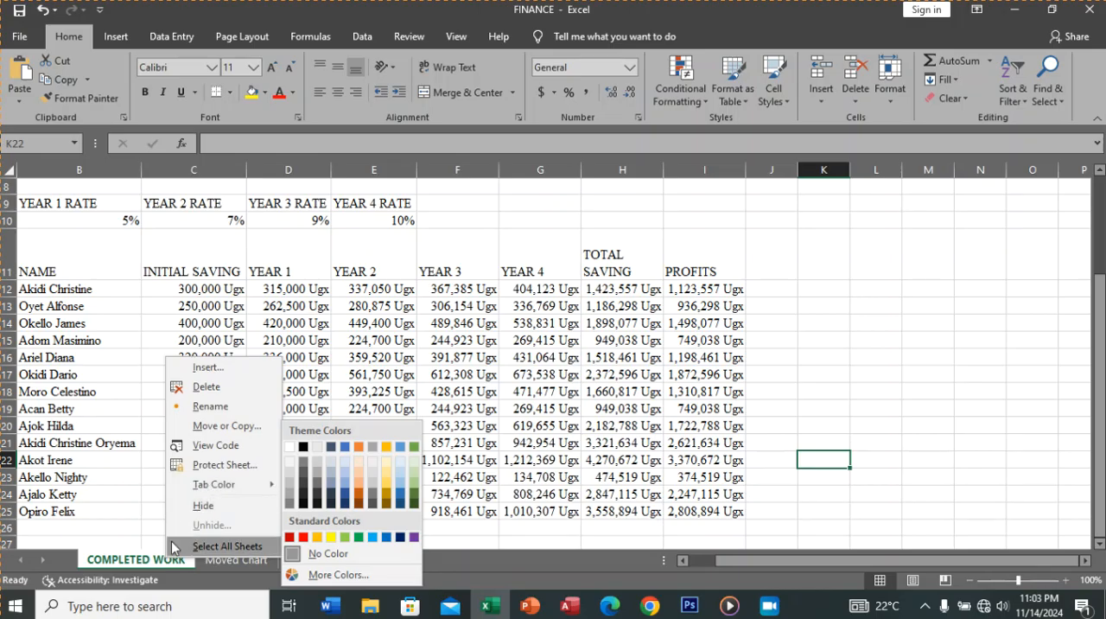
left_click(152, 565)
right_click(153, 564)
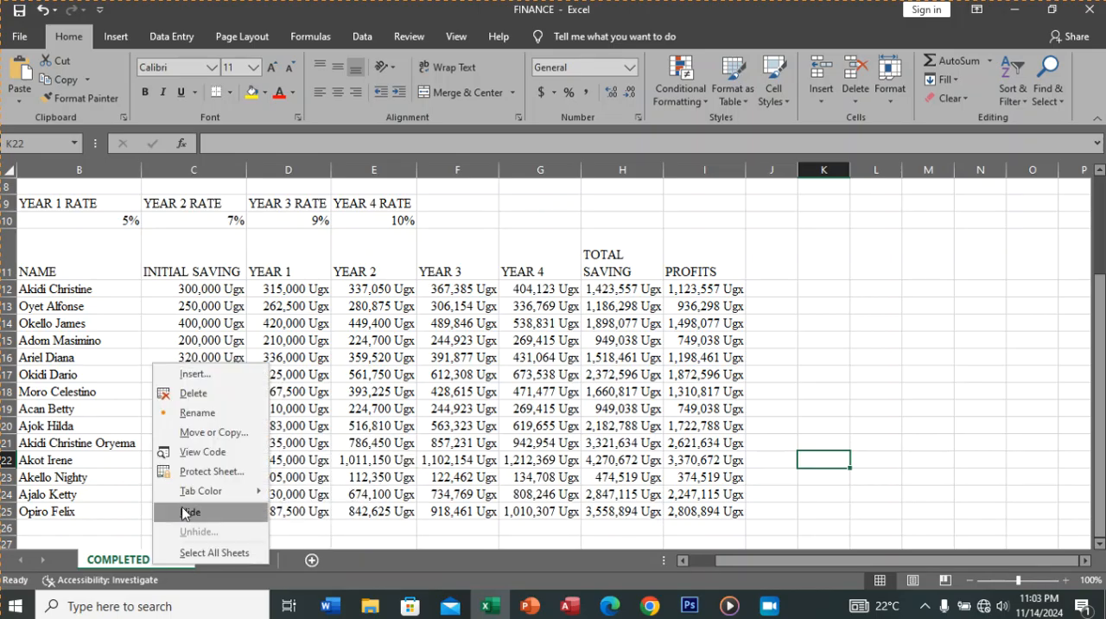
mouse_move(206, 491)
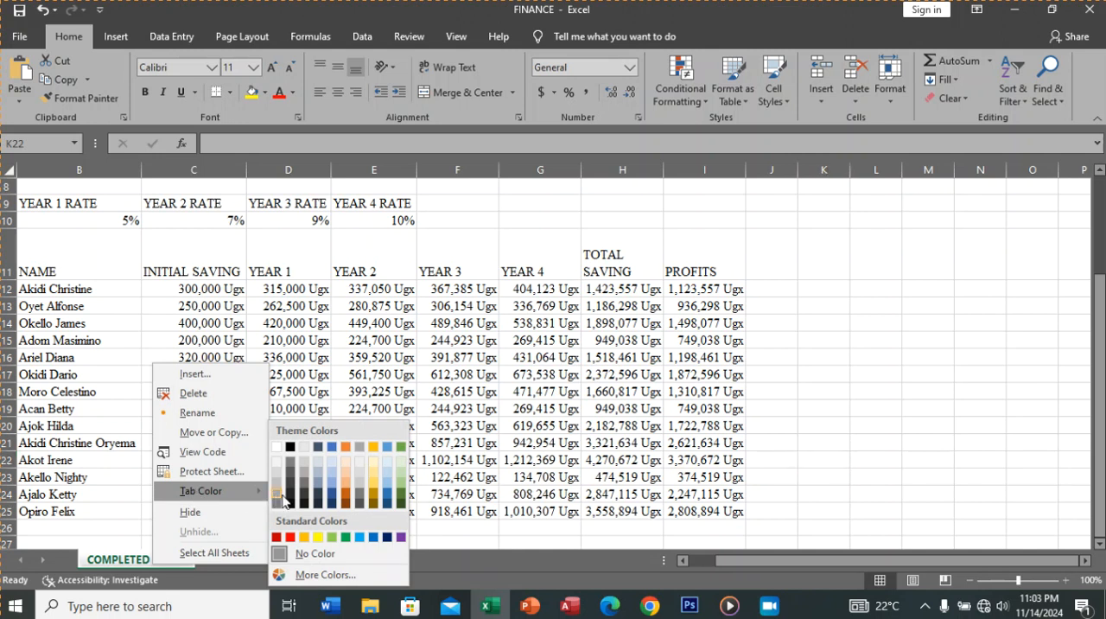
left_click(276, 537)
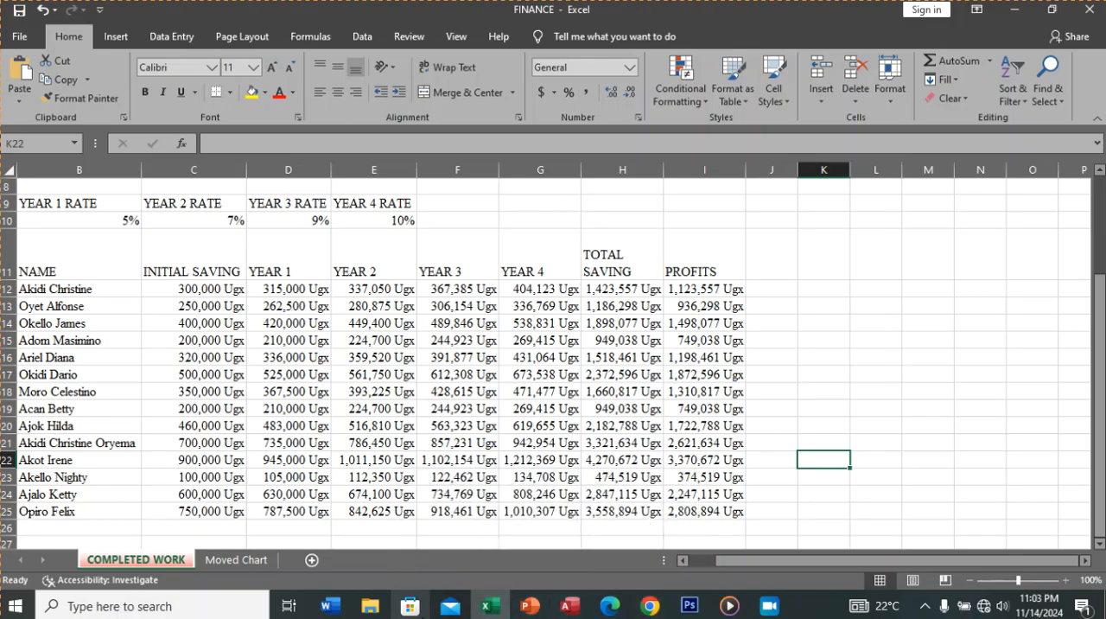
Step: Check the saving requirement in the procedures PDF in Edge, and return to Excel to set the Desktop as the location for saving a copy
left_click(608, 607)
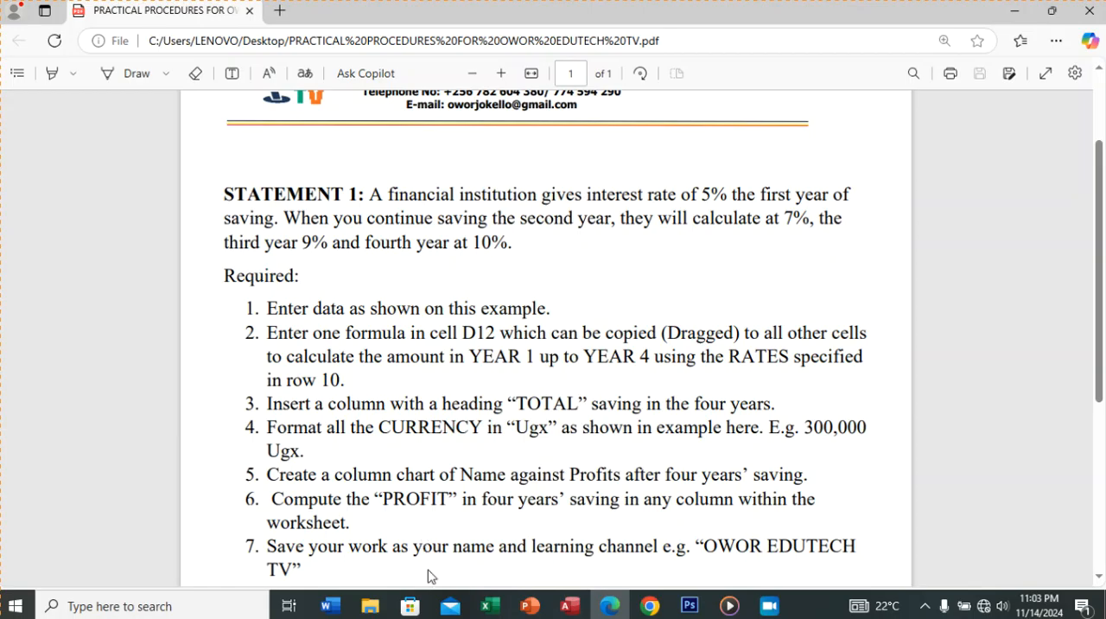
left_click(489, 606)
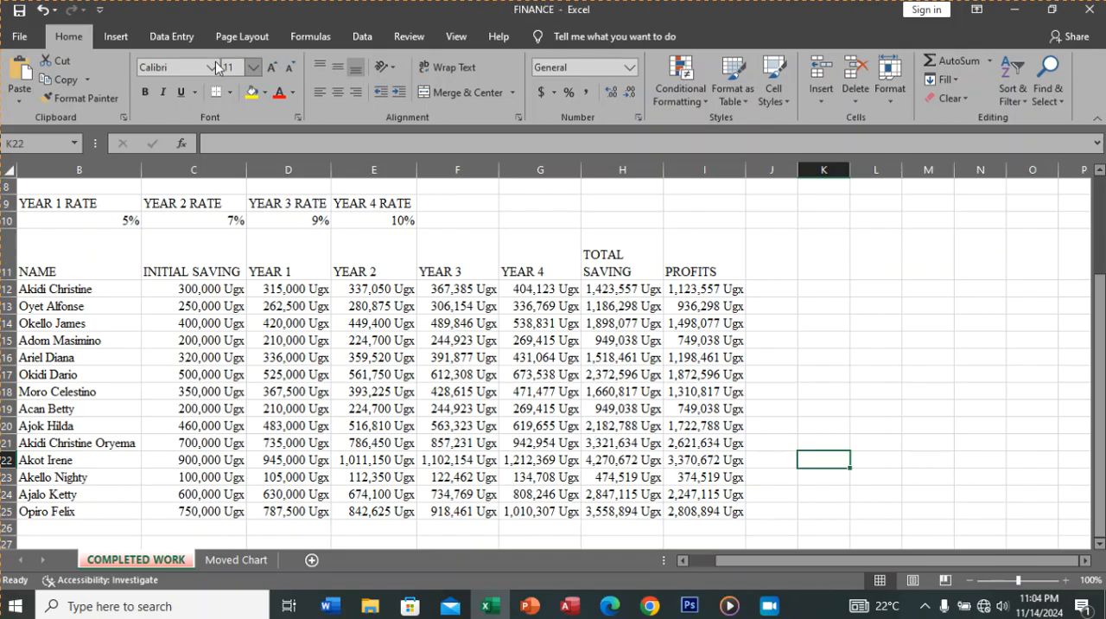
left_click(20, 37)
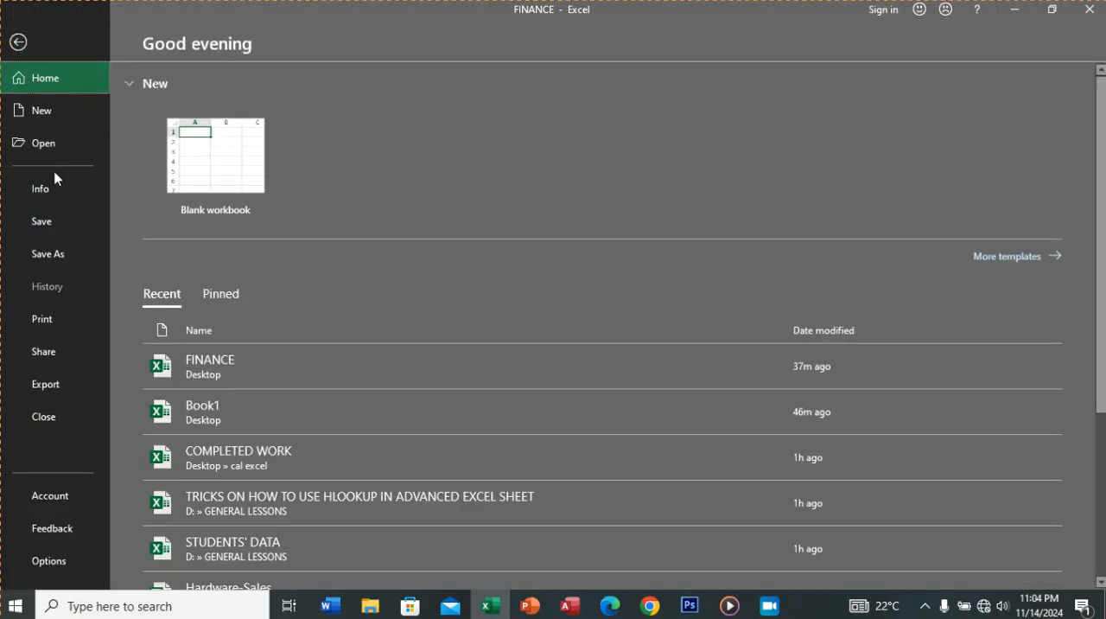
left_click(64, 254)
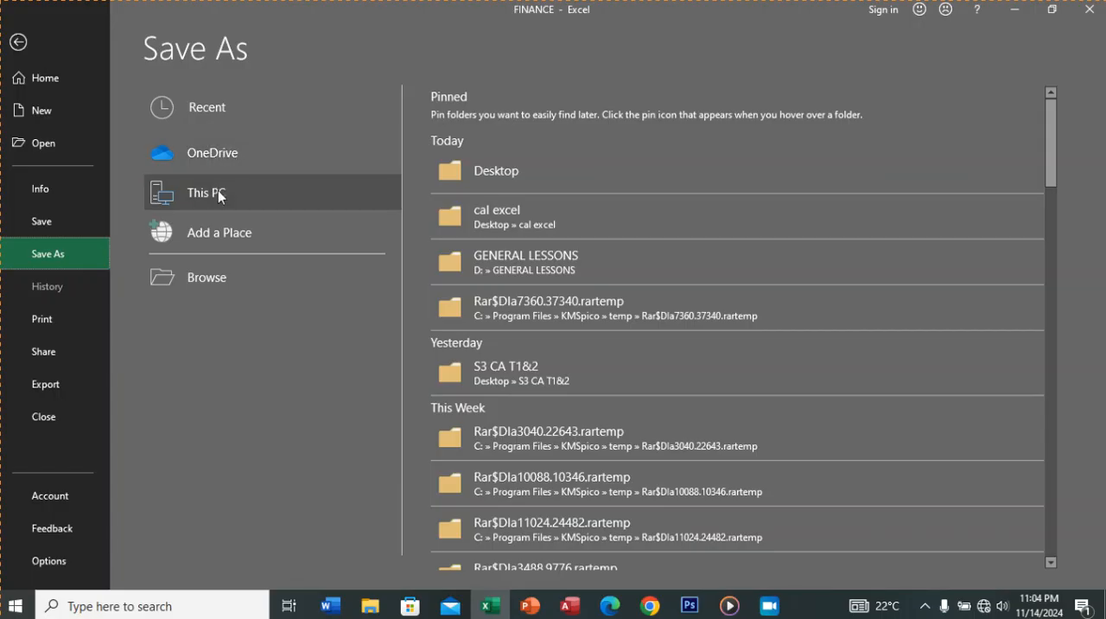
left_click(221, 279)
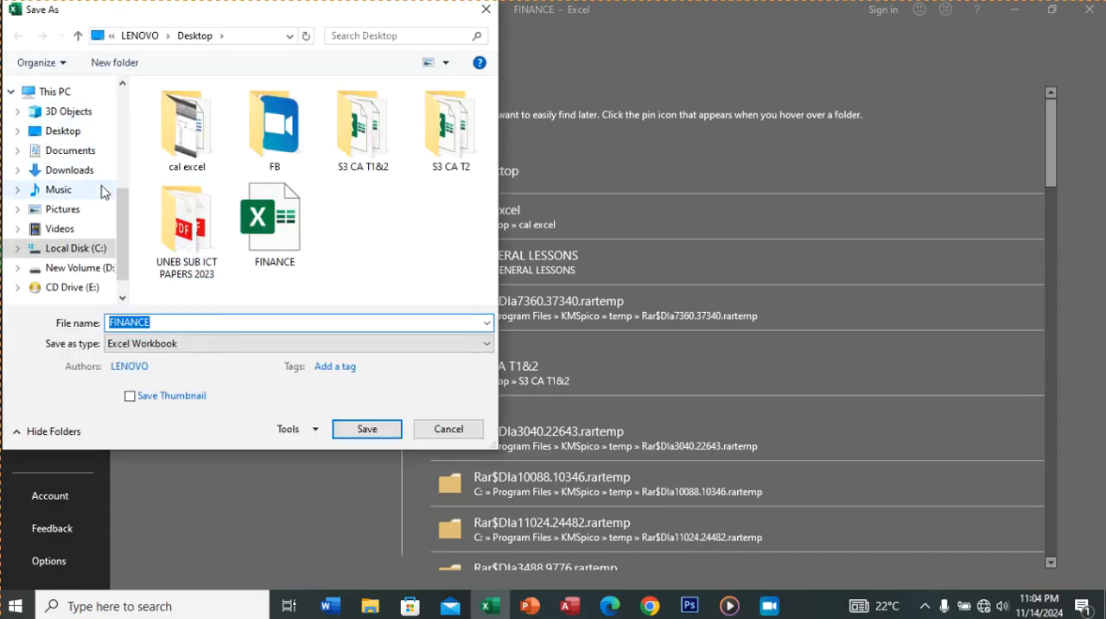
left_click_drag(126, 220, 141, 112)
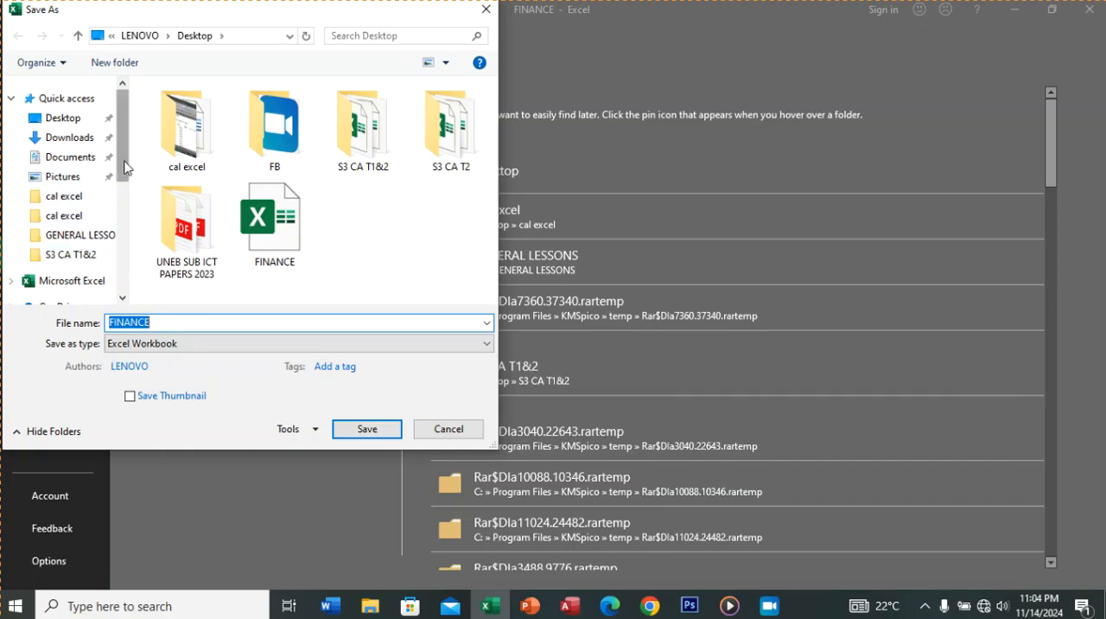
left_click_drag(124, 167, 128, 250)
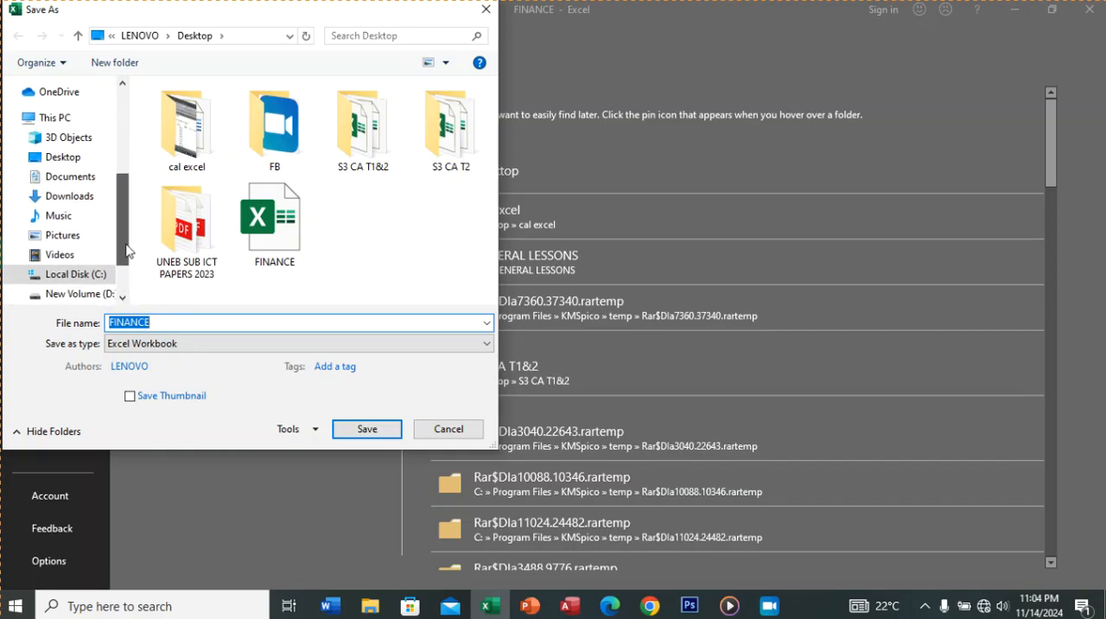
left_click(71, 159)
left_click(180, 322)
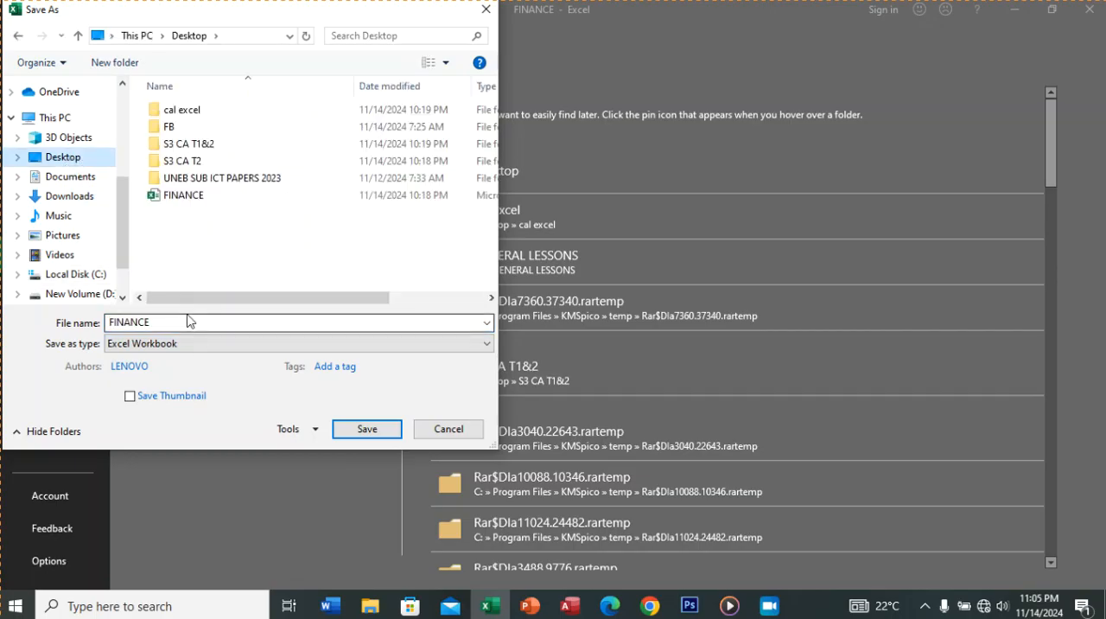
double_click(179, 322)
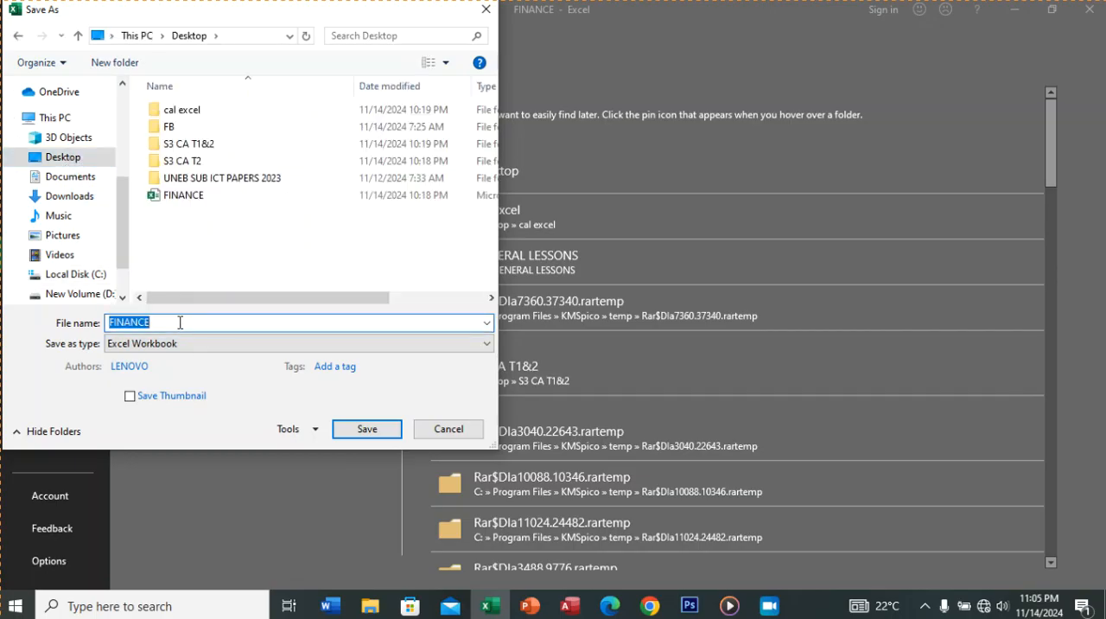
Step: Name the workbook copy with the author's full name followed by _OWOR EDUTEACH and save it as an Excel Workbook
type("OKELLO JOHN OWOR_")
type("OWOR")
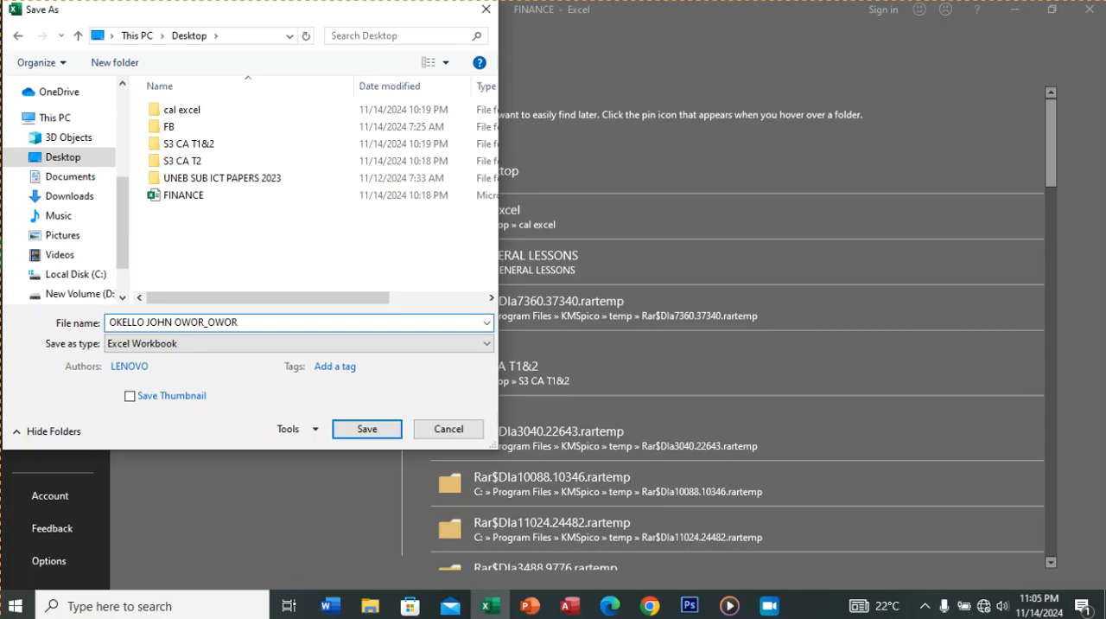
type(" EDUTEACH")
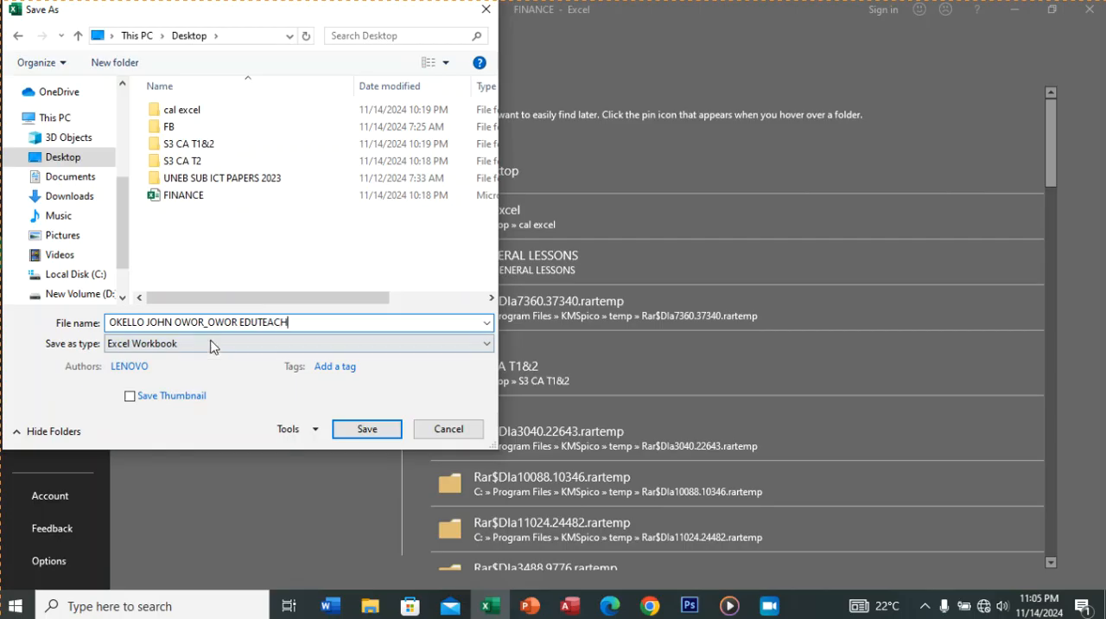
left_click(361, 429)
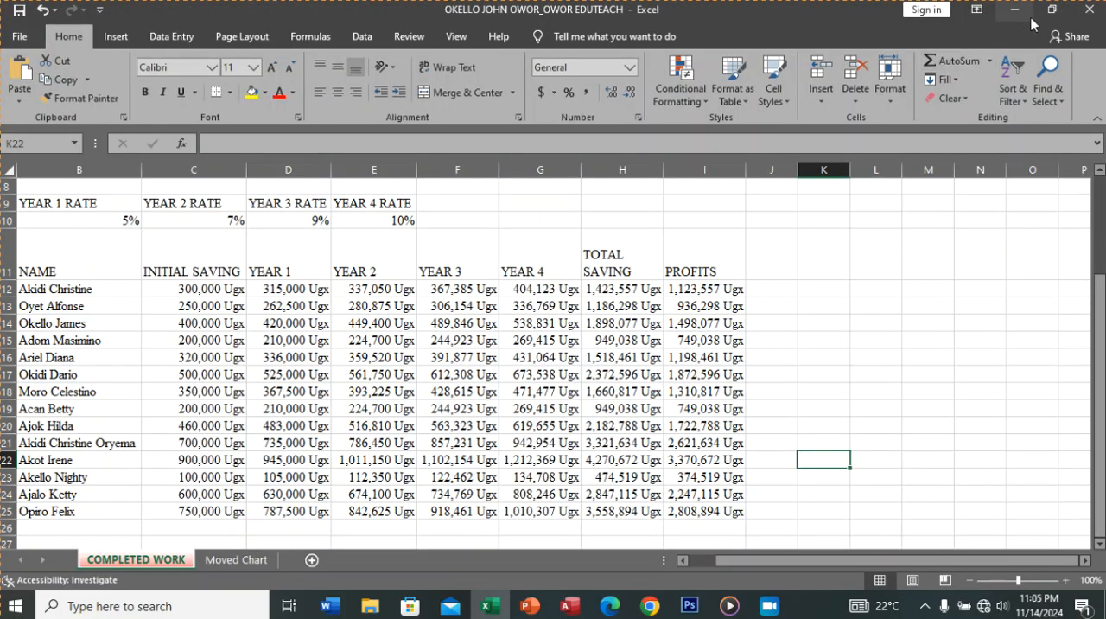
Step: Close the saved workbook and the procedures PDF window to return to the desktop
left_click(1089, 22)
left_click(1088, 17)
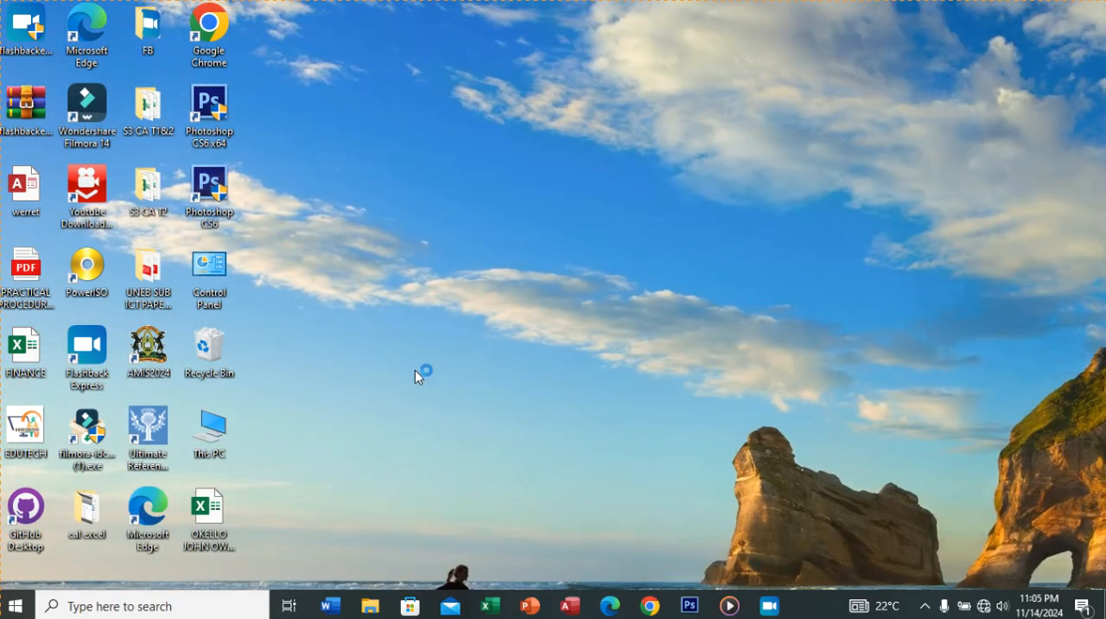
left_click(771, 607)
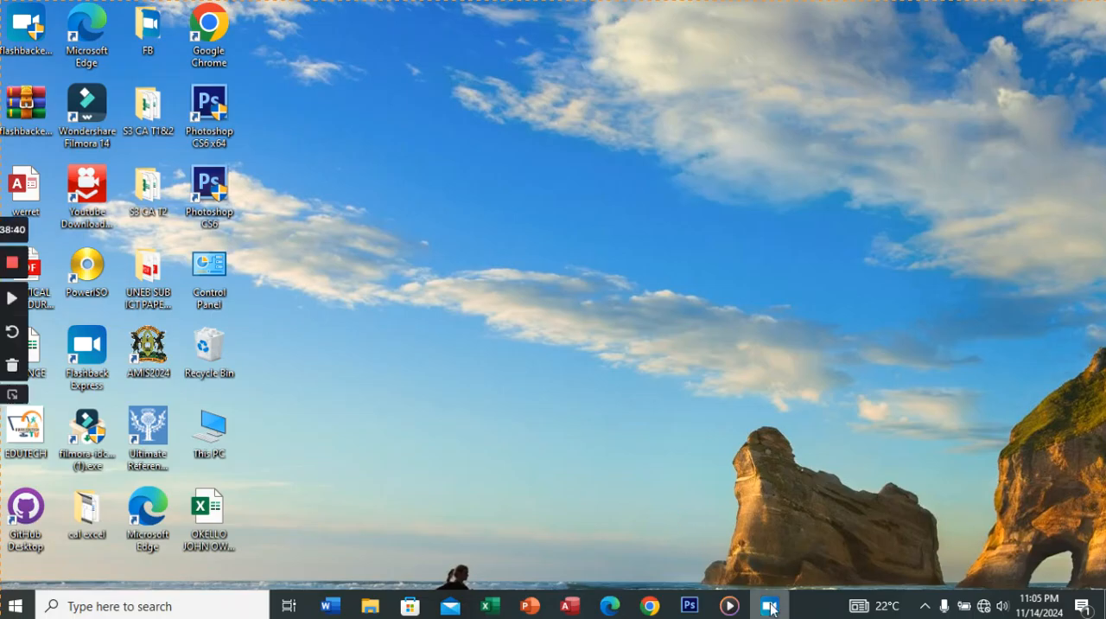